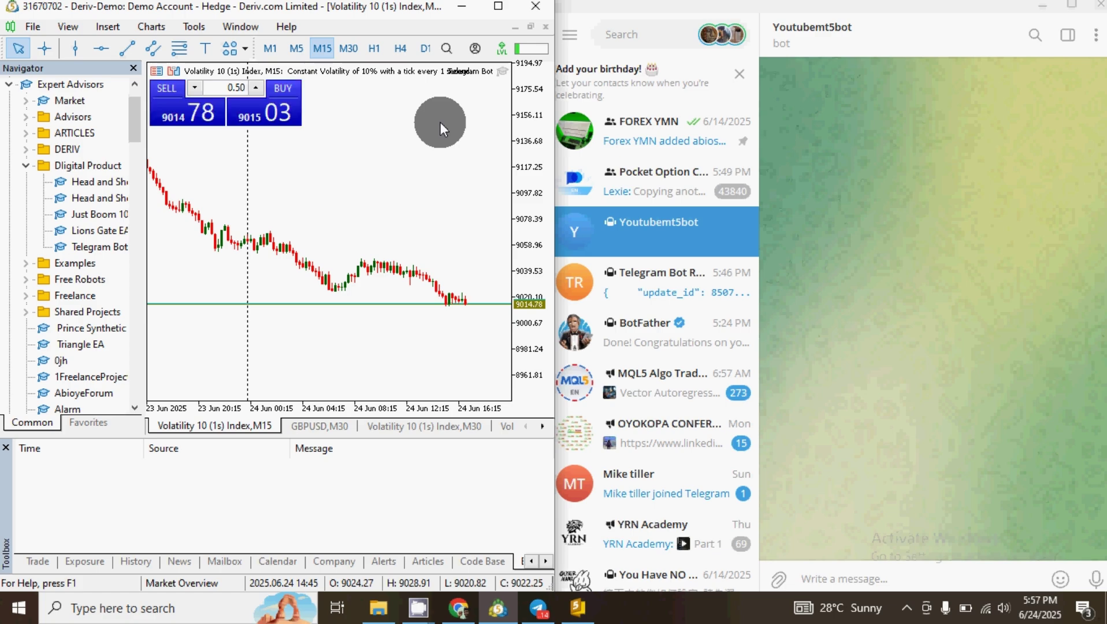
click(285, 119)
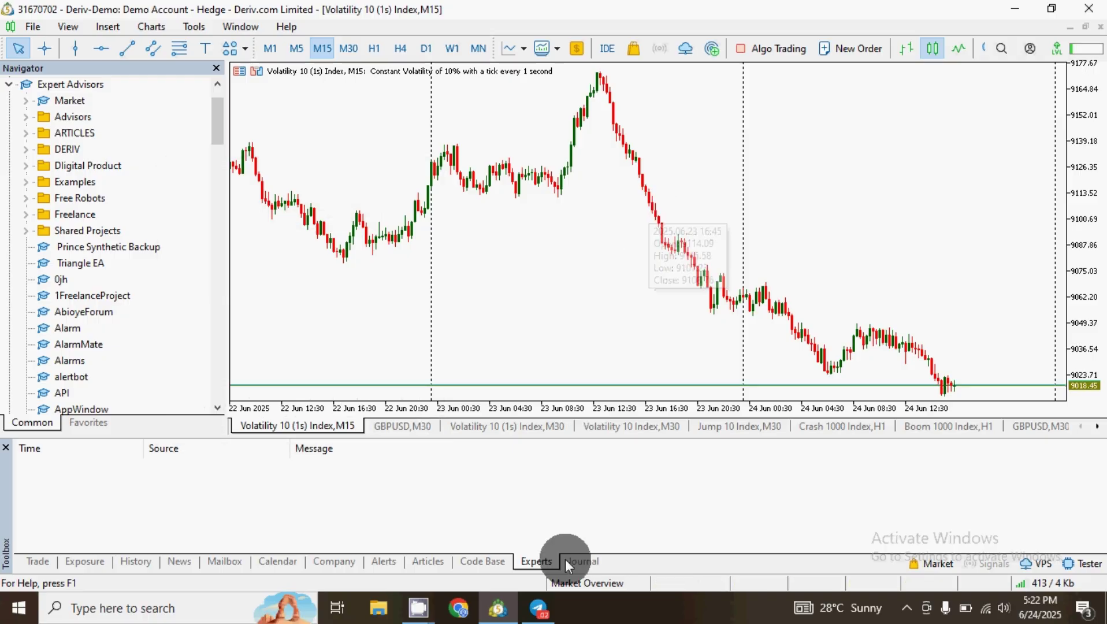
Step: Switch to Telegram, search for "Botfather" and open the chat with the verified BotFather bot
click(545, 609)
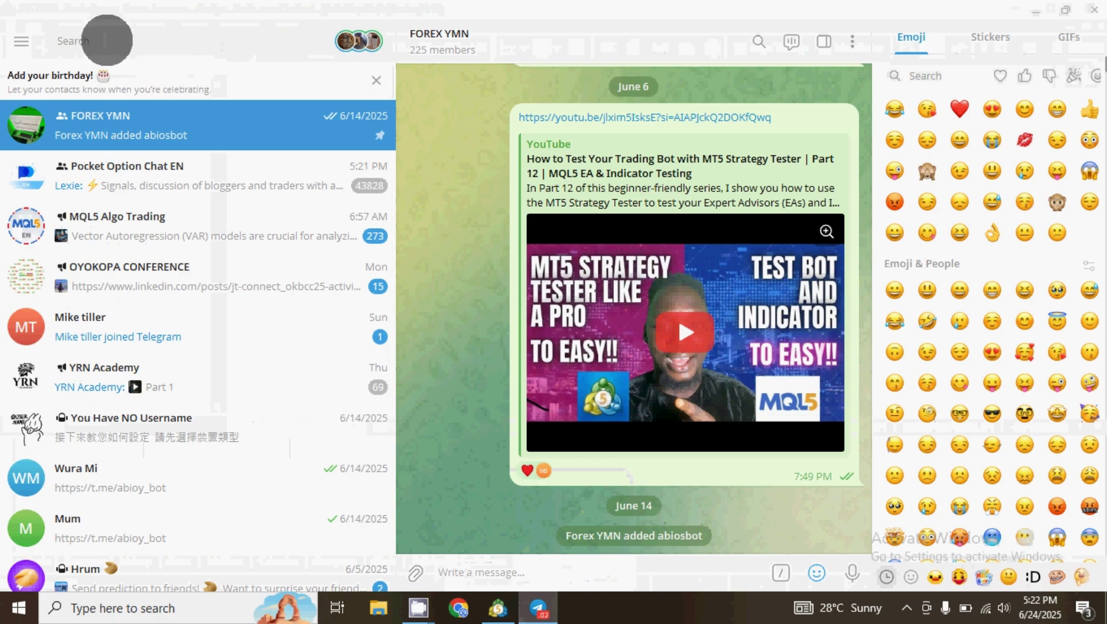
click(107, 42)
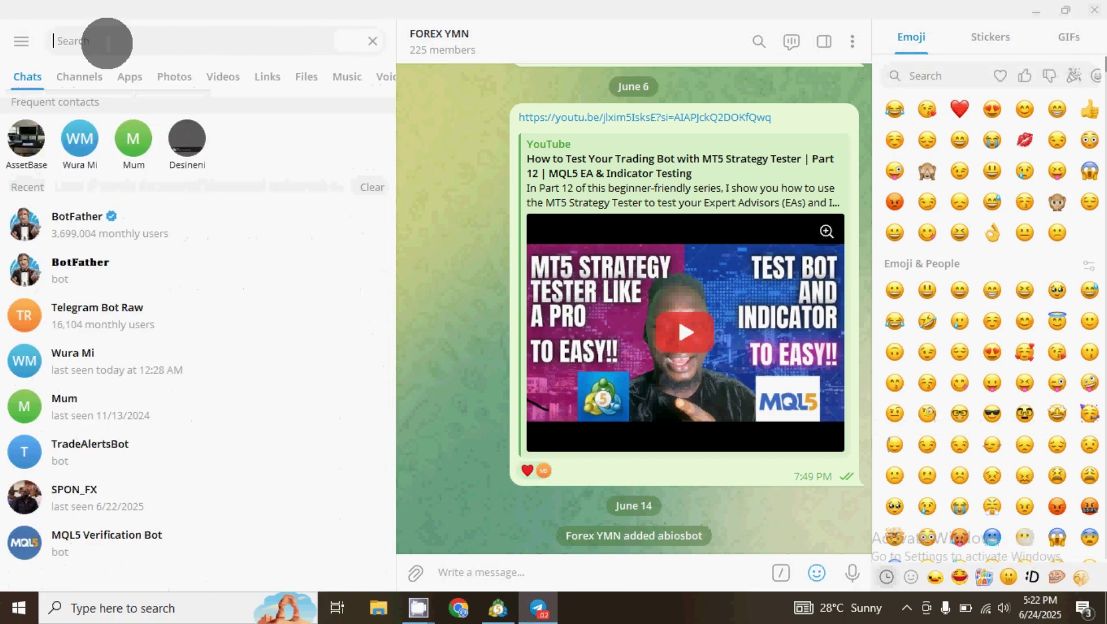
text(Bot)
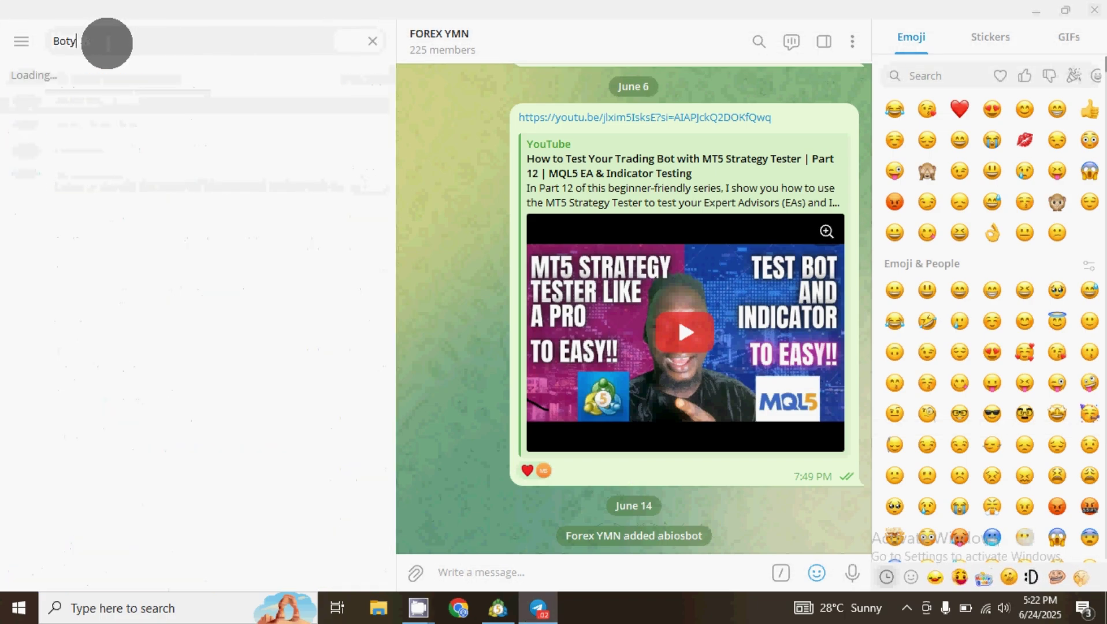
text(father)
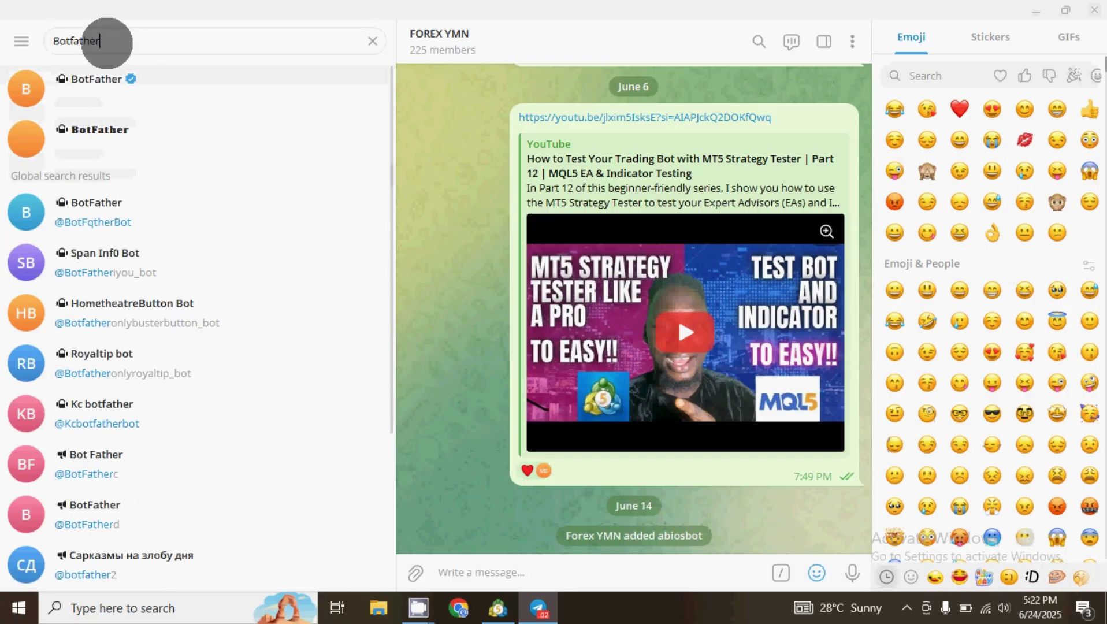
click(67, 41)
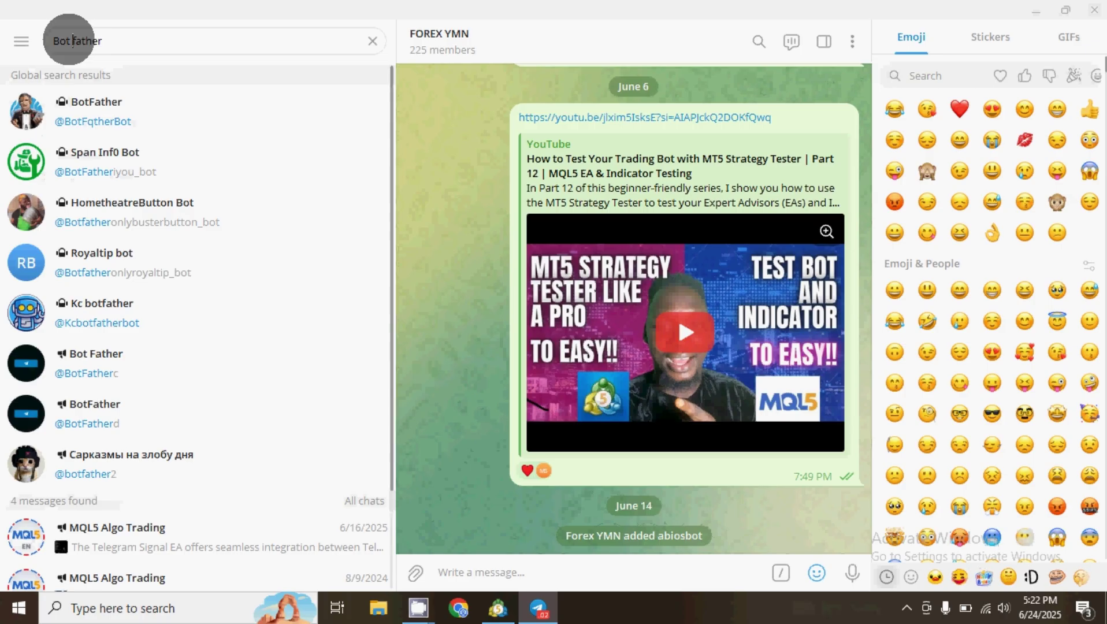
key(BackSpace)
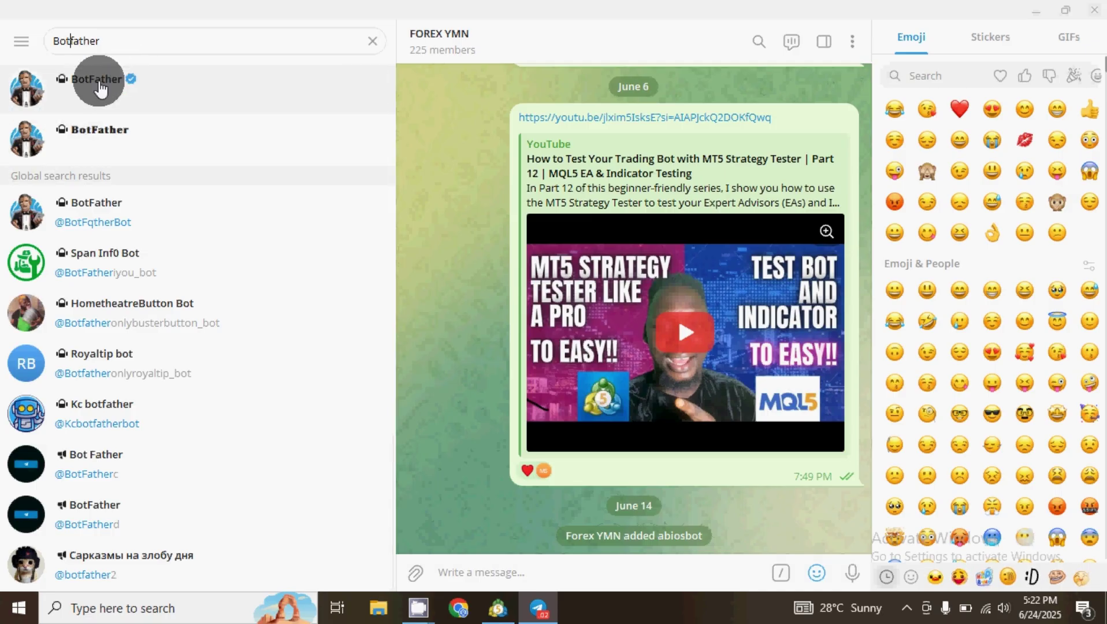
click(122, 76)
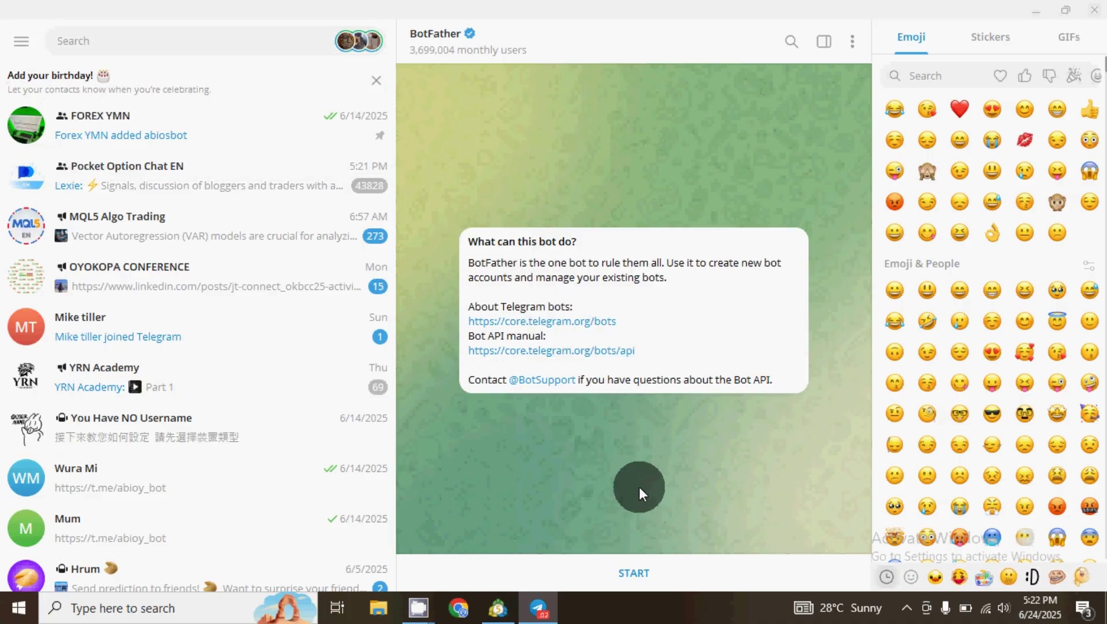
Step: Start the BotFather bot and send its /newbot command to begin creating a new bot
click(642, 574)
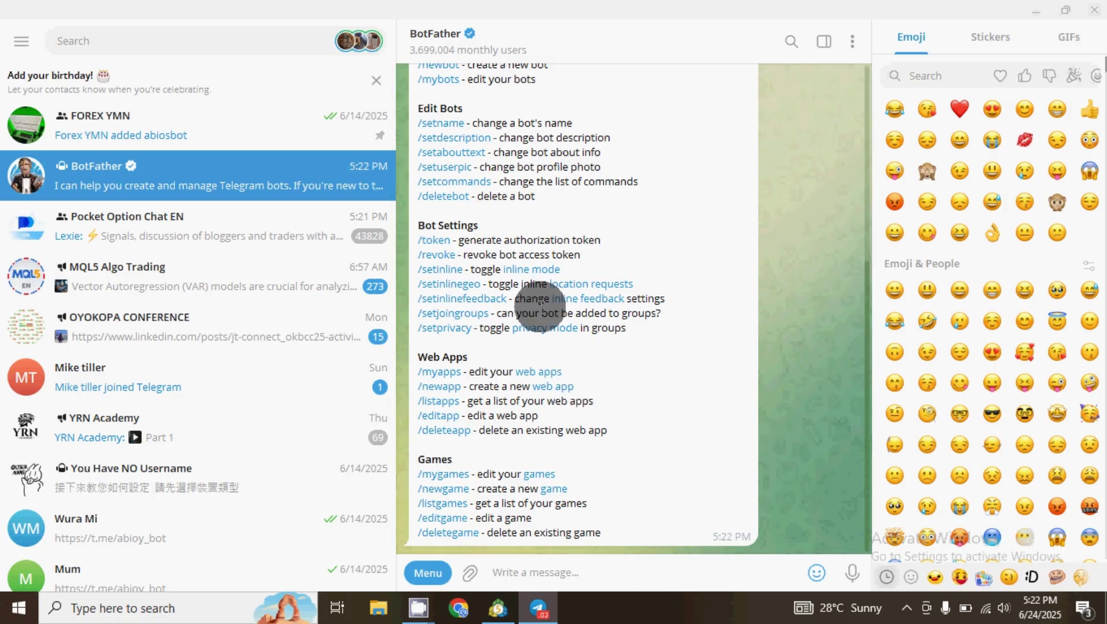
scroll(540, 306, up, 5)
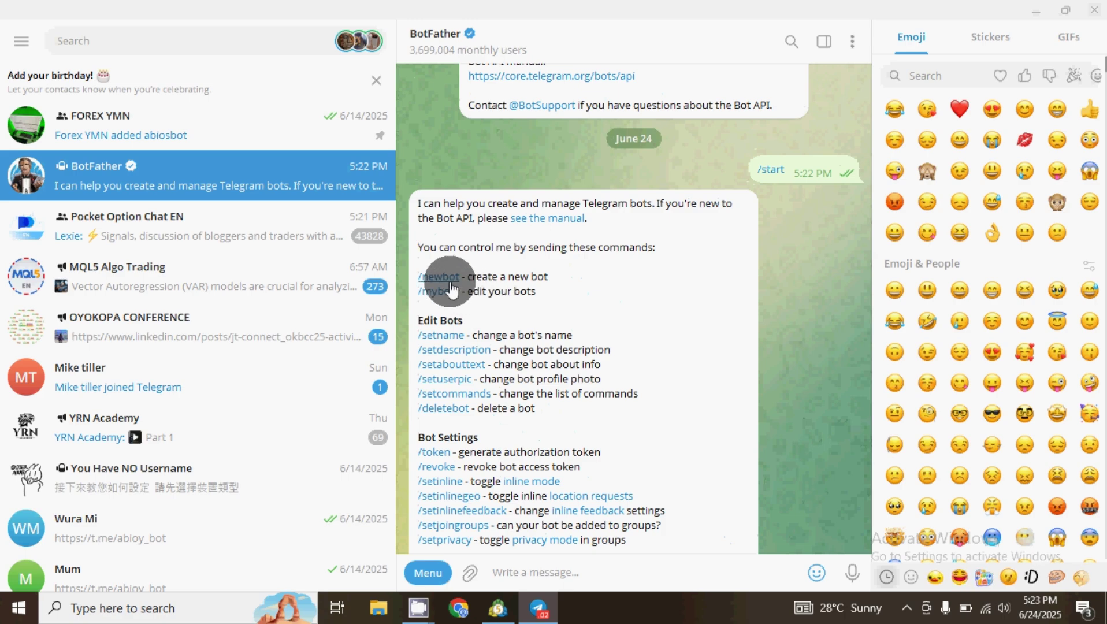
click(450, 280)
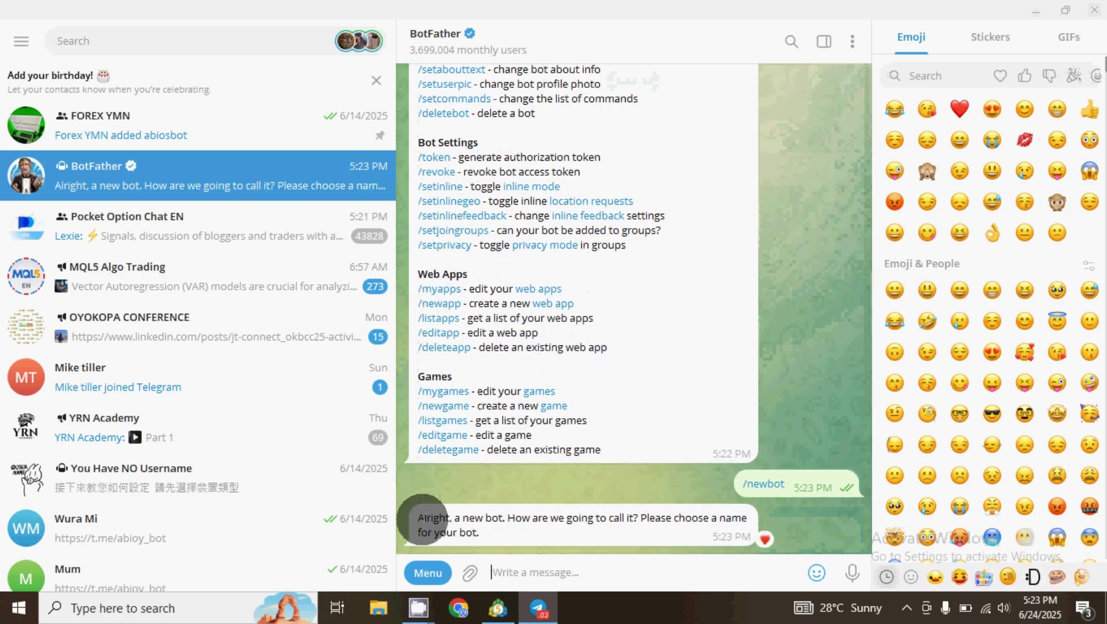
Step: Answer BotFather's name request by sending "Youtubemt5bot" as the new bot's name
drag(434, 520, 495, 534)
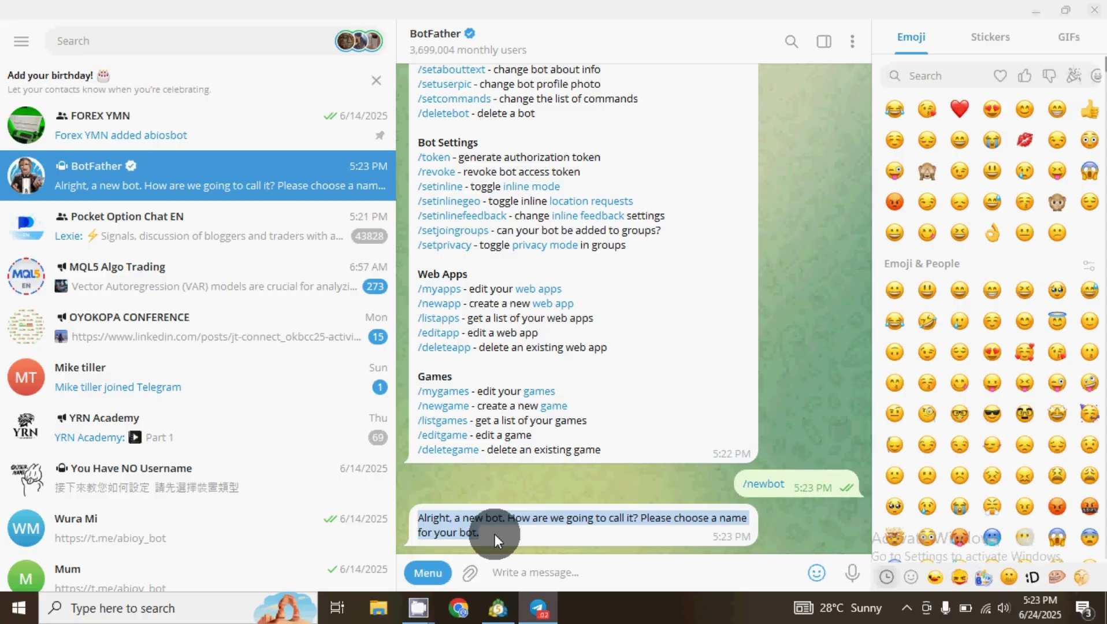
click(516, 567)
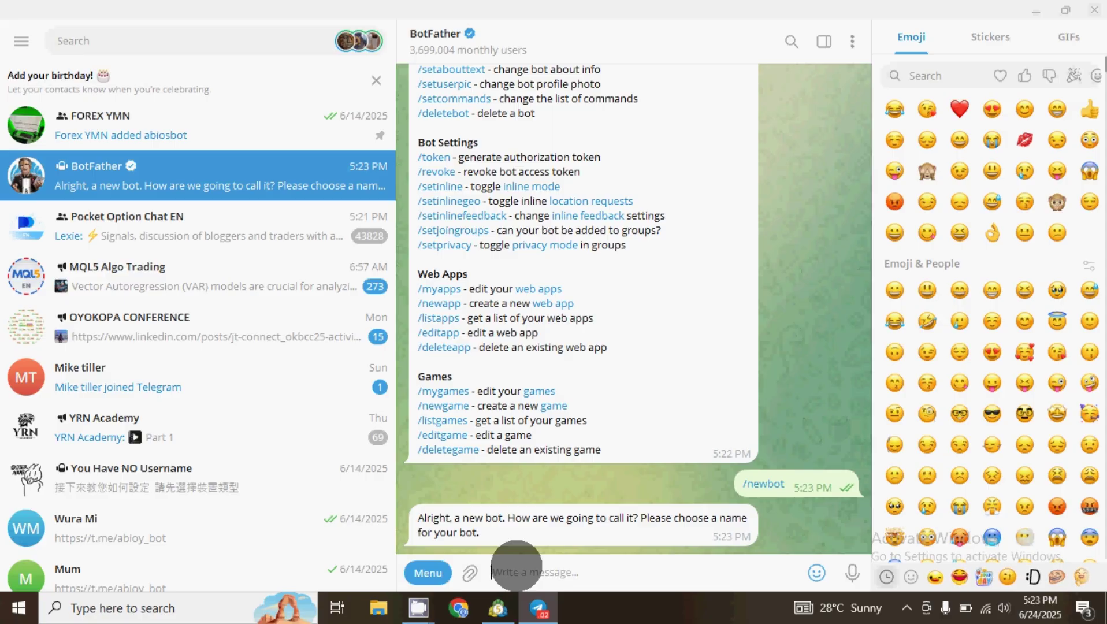
text(Yemiouti)
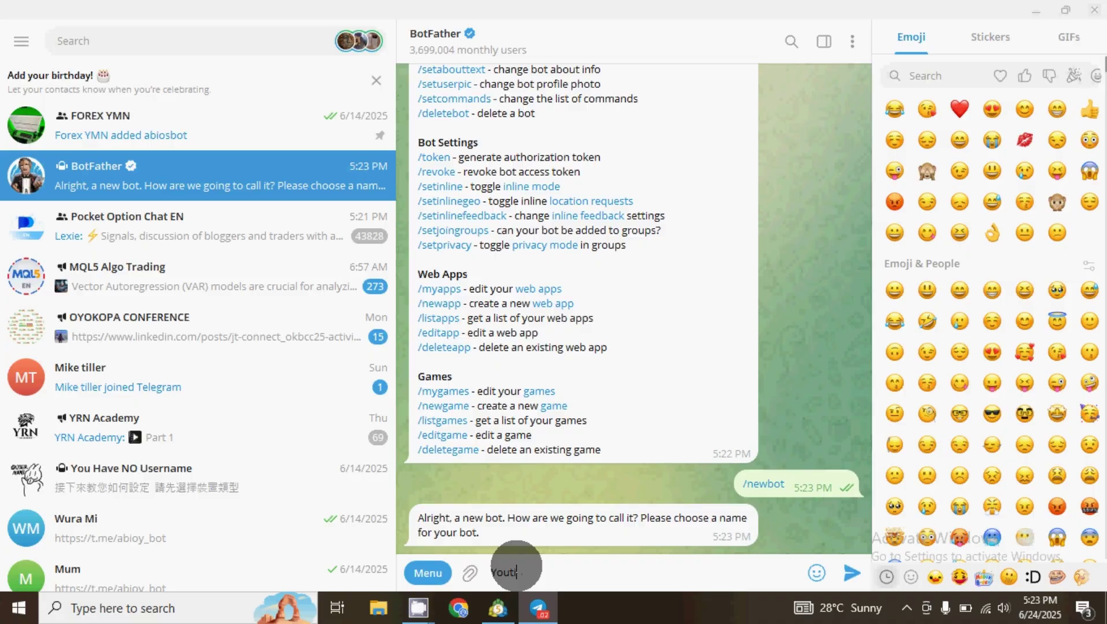
key(BackSpace)
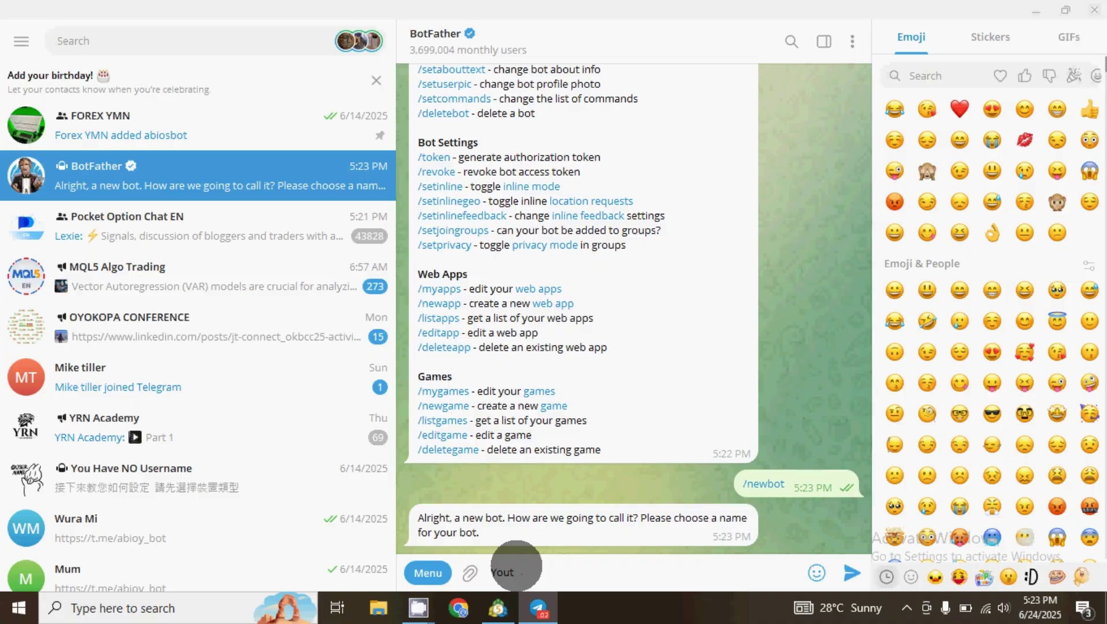
text(ubemt5)
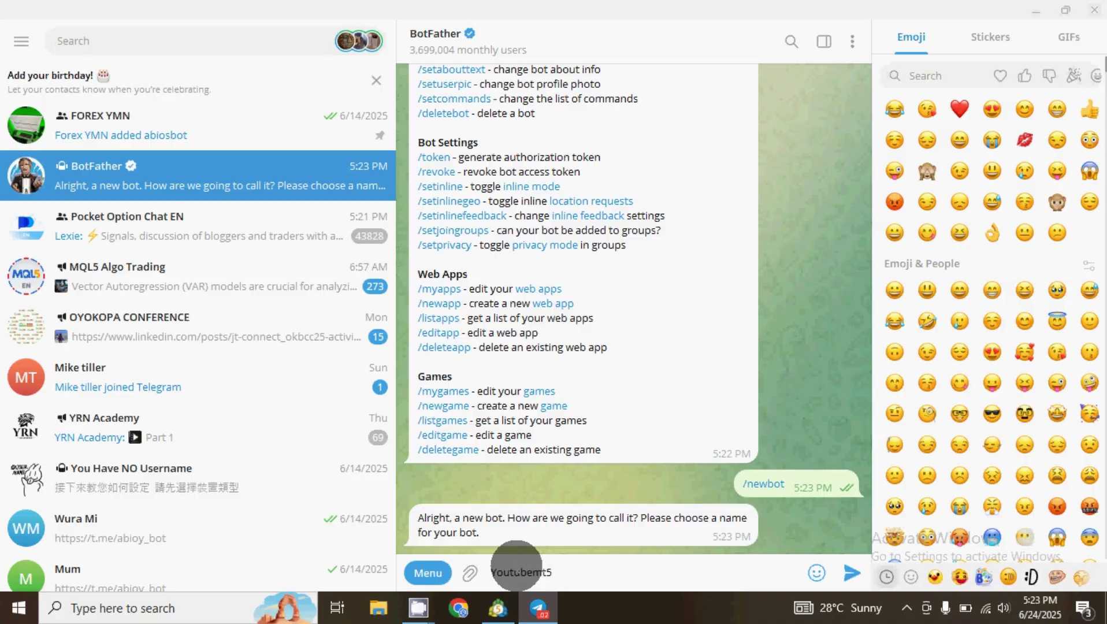
text(bo)
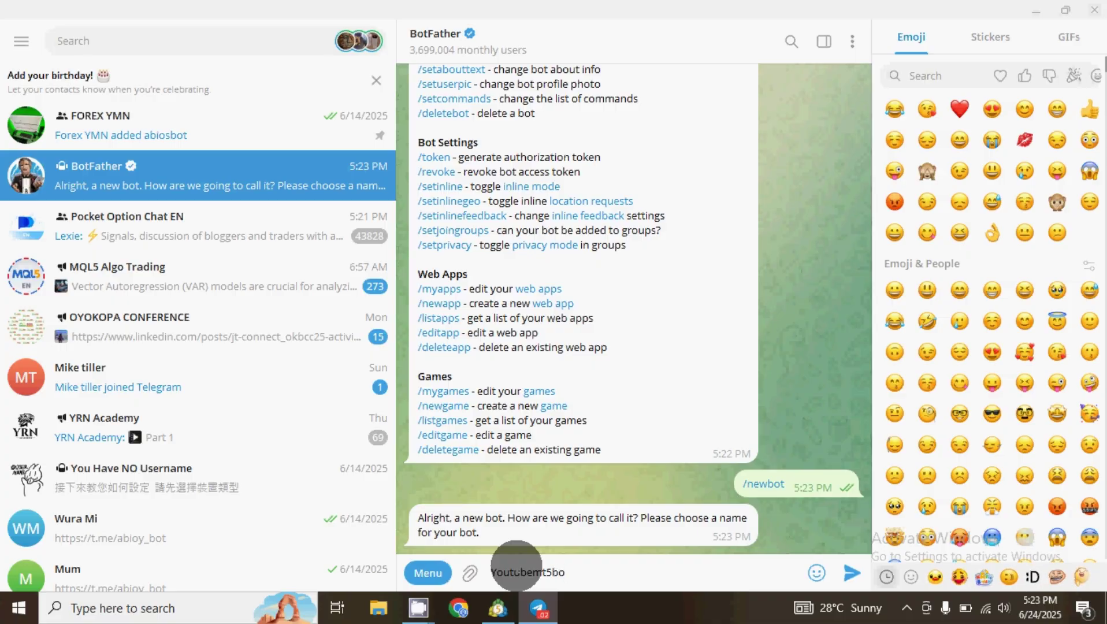
text(t)
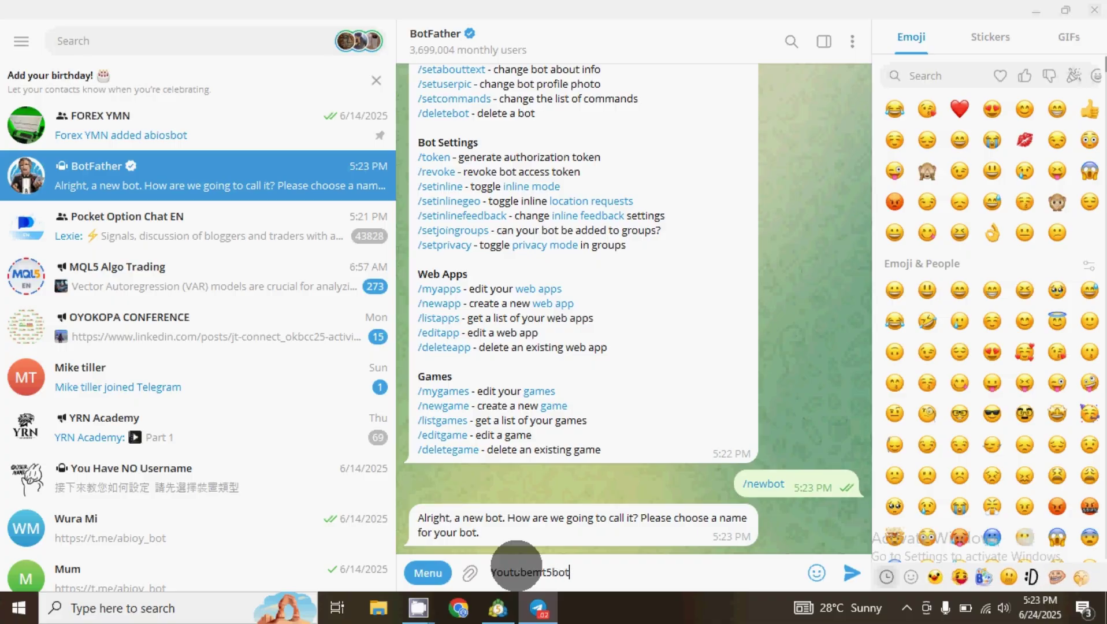
click(852, 576)
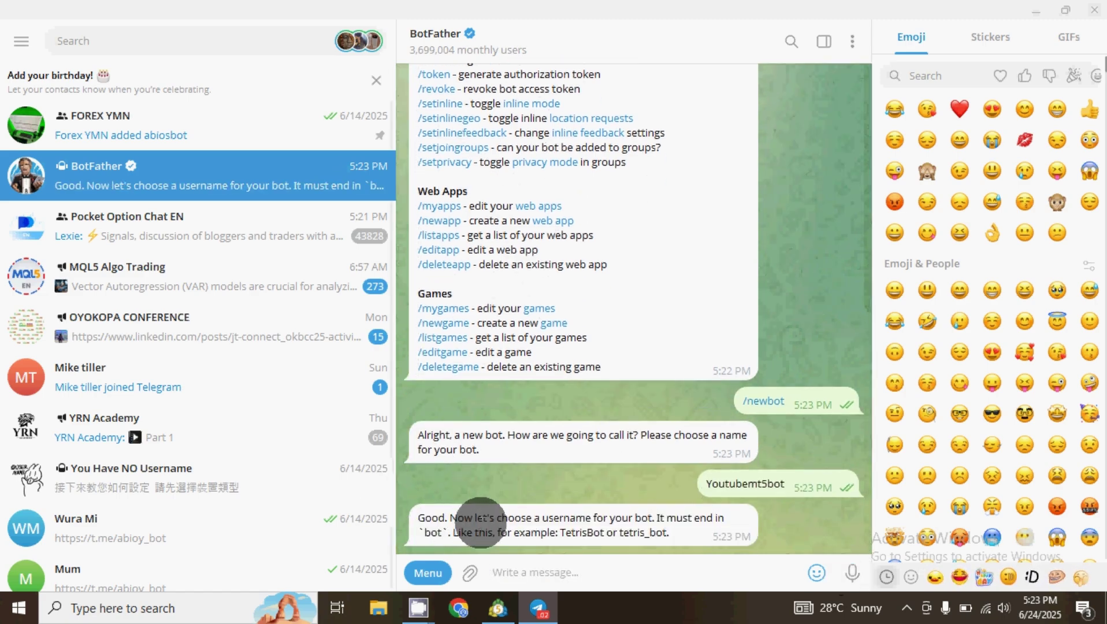
Step: Review BotFather's username requirements and send "youtubemt5_bot" as the new bot's username
double_click(481, 522)
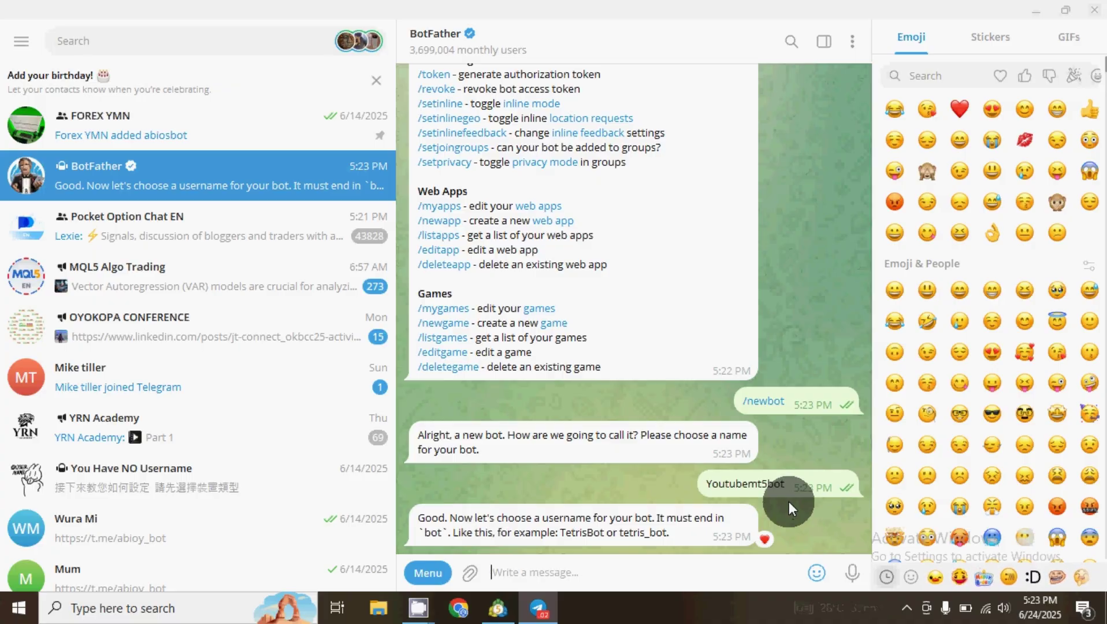
click(765, 539)
double_click(712, 485)
drag(707, 484, 784, 482)
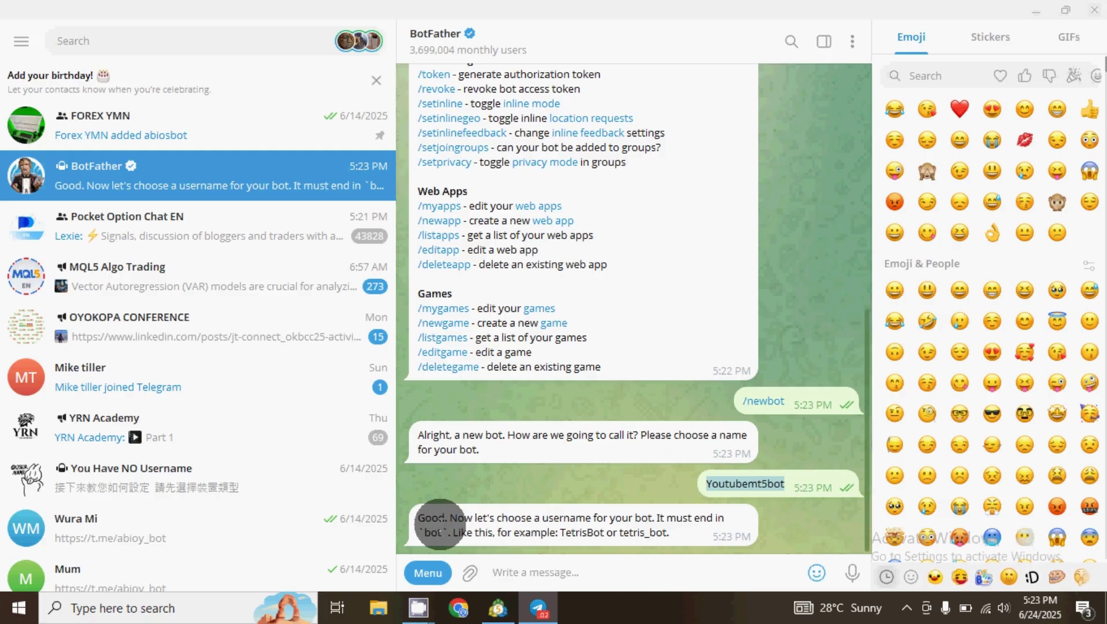
drag(415, 519, 708, 532)
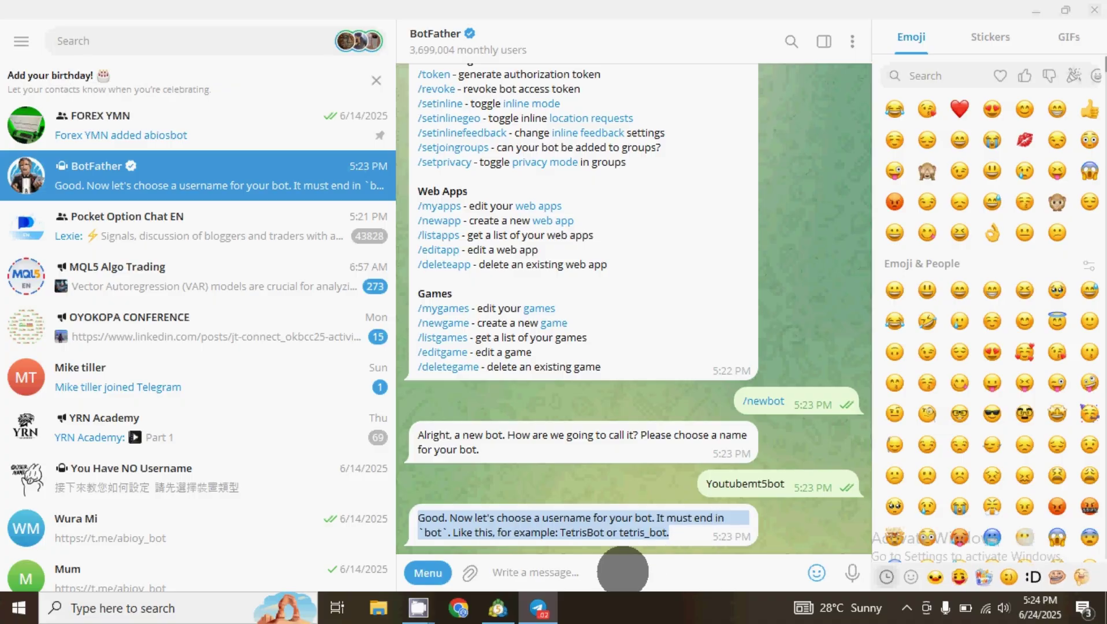
click(622, 571)
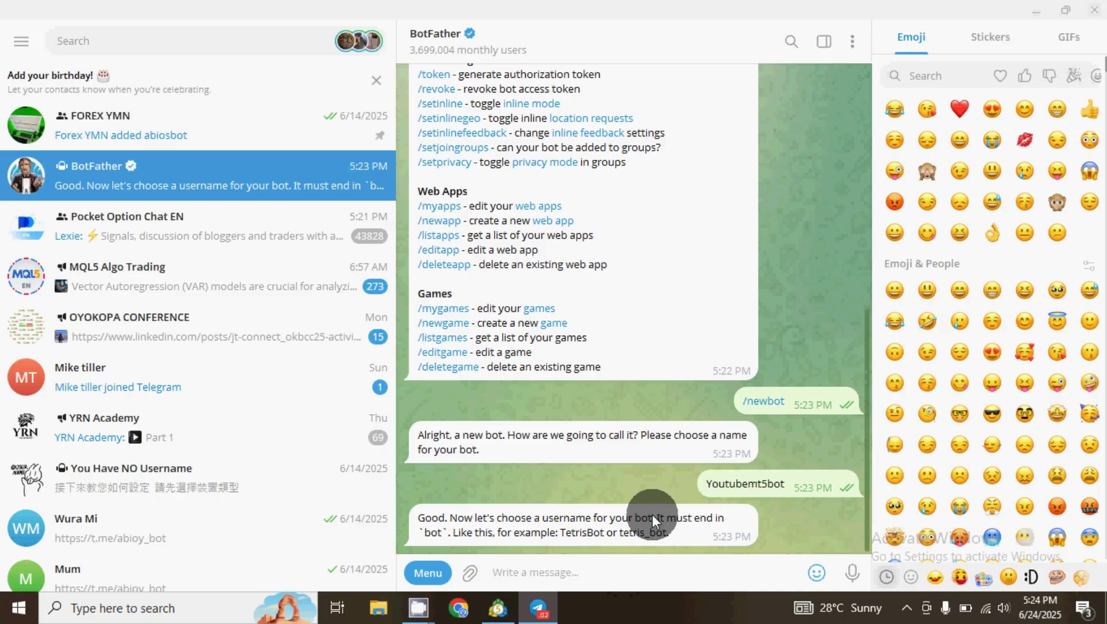
text(yout)
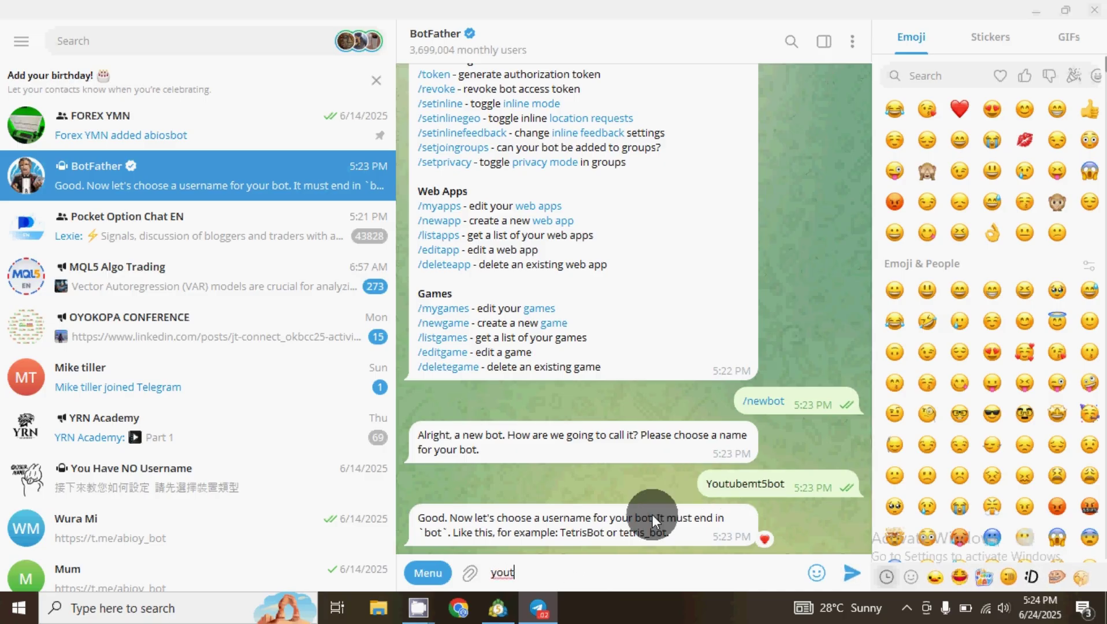
text(ube)
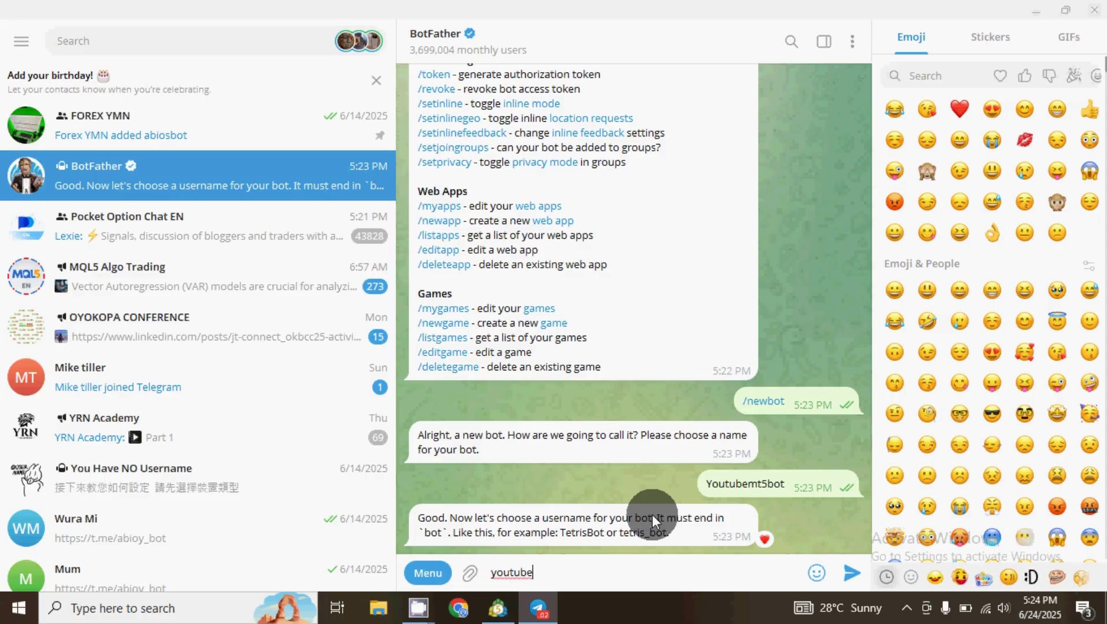
text(mt4)
key(BackSpace)
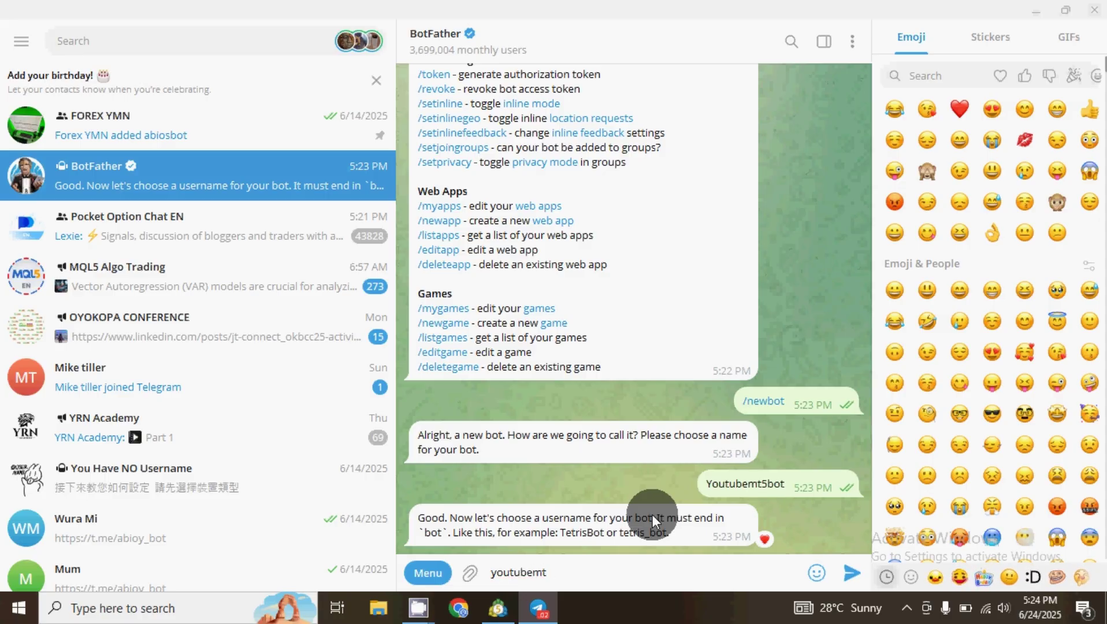
text(5)
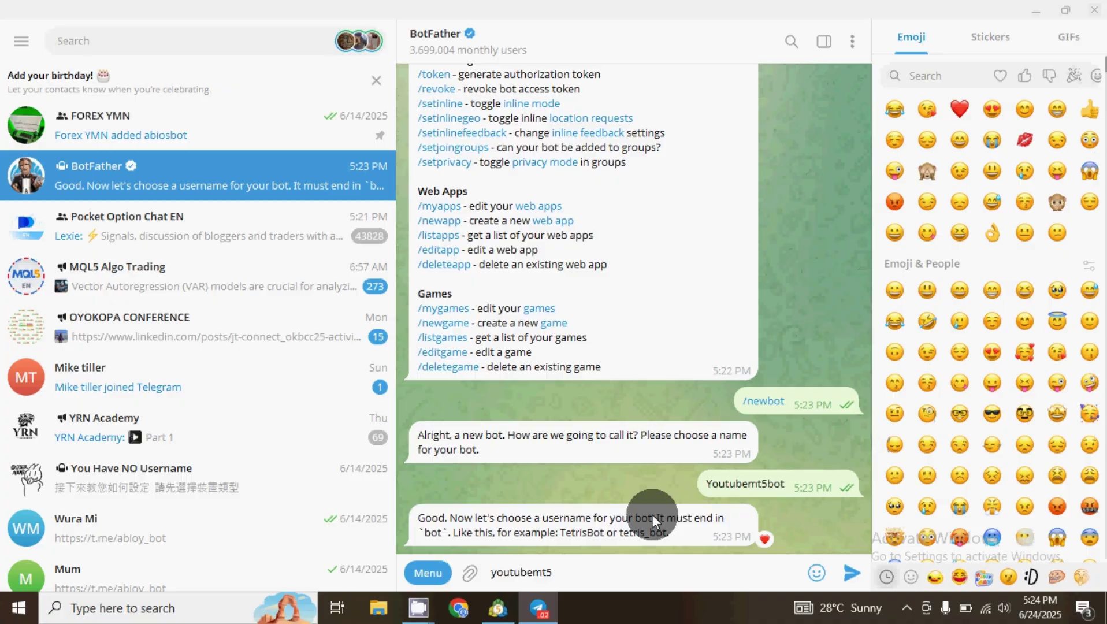
text(_bot)
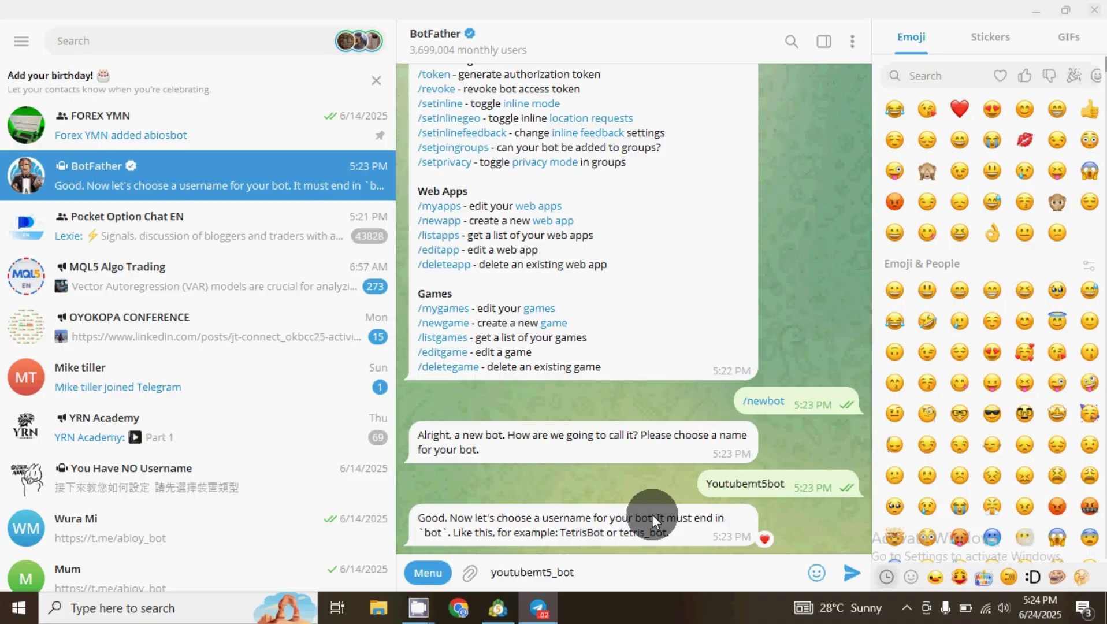
click(850, 575)
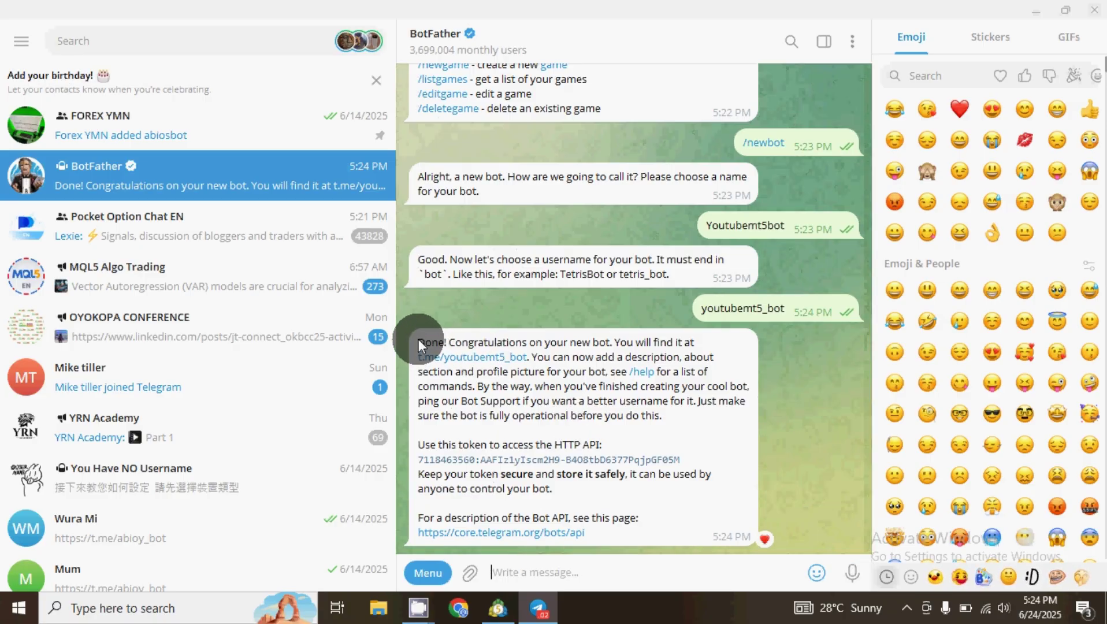
Step: Review BotFather's confirmation message with the bot link and API token, and open the new bot's chat from that link to start it
drag(418, 338, 662, 533)
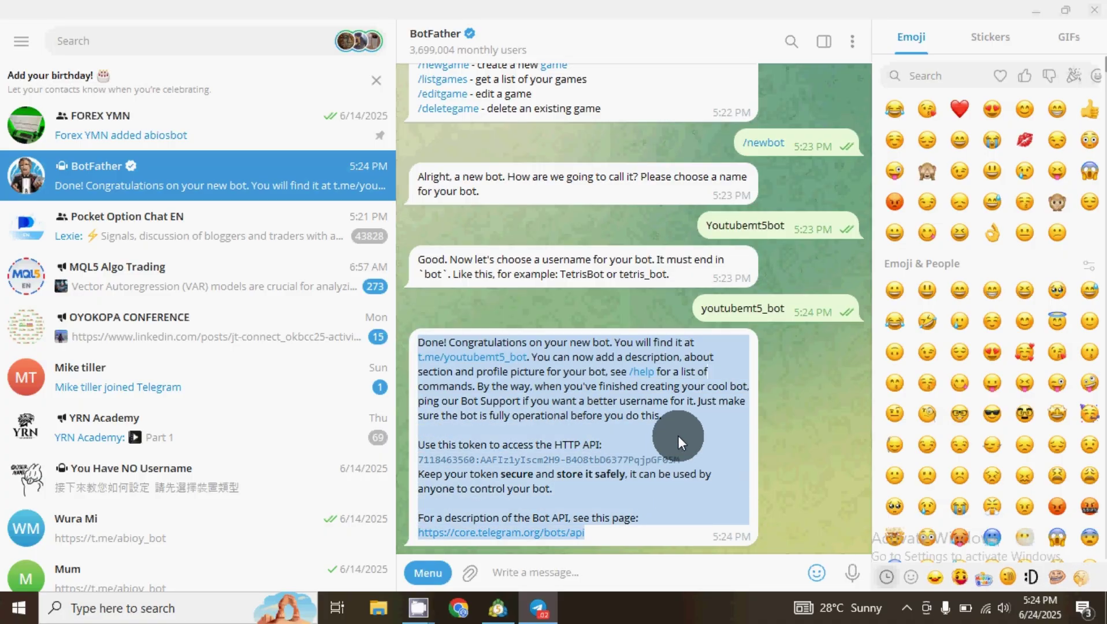
double_click(588, 394)
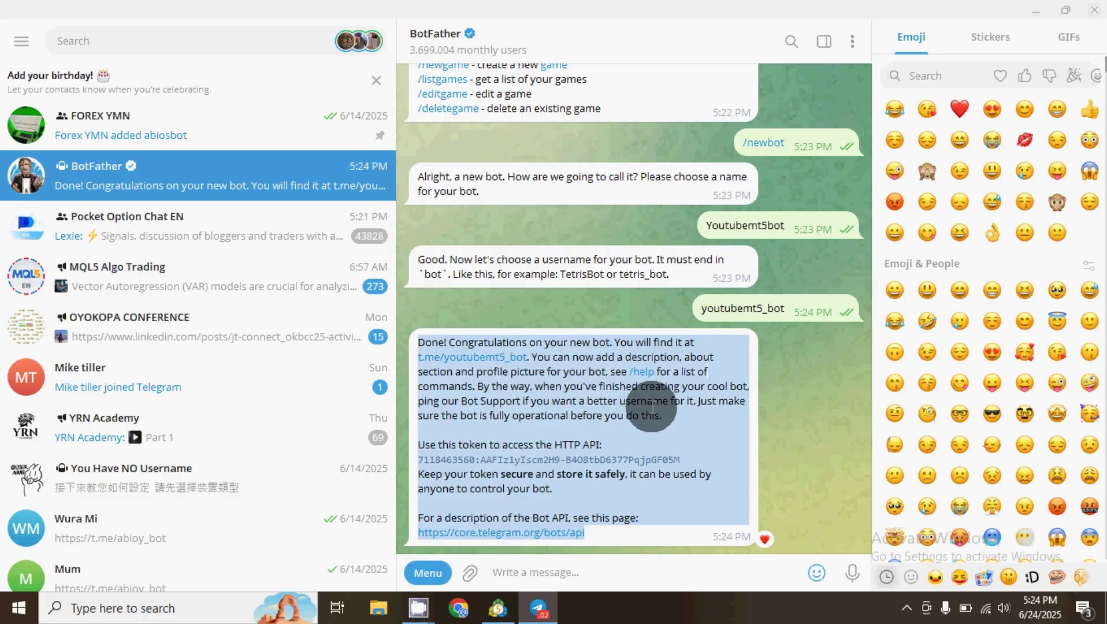
click(676, 420)
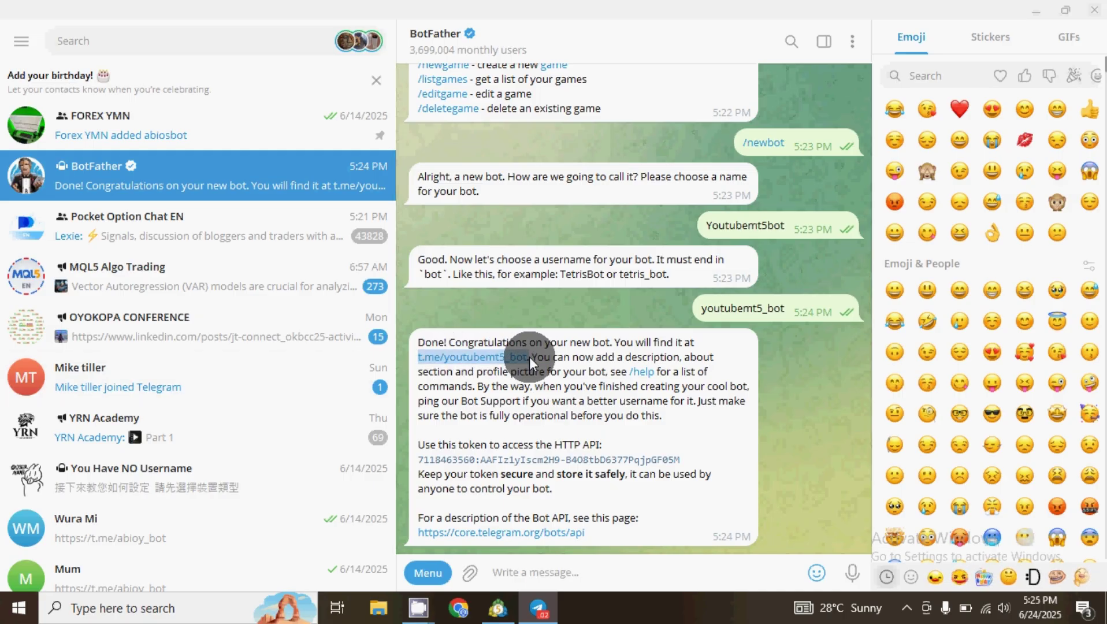
double_click(417, 460)
drag(417, 460, 683, 463)
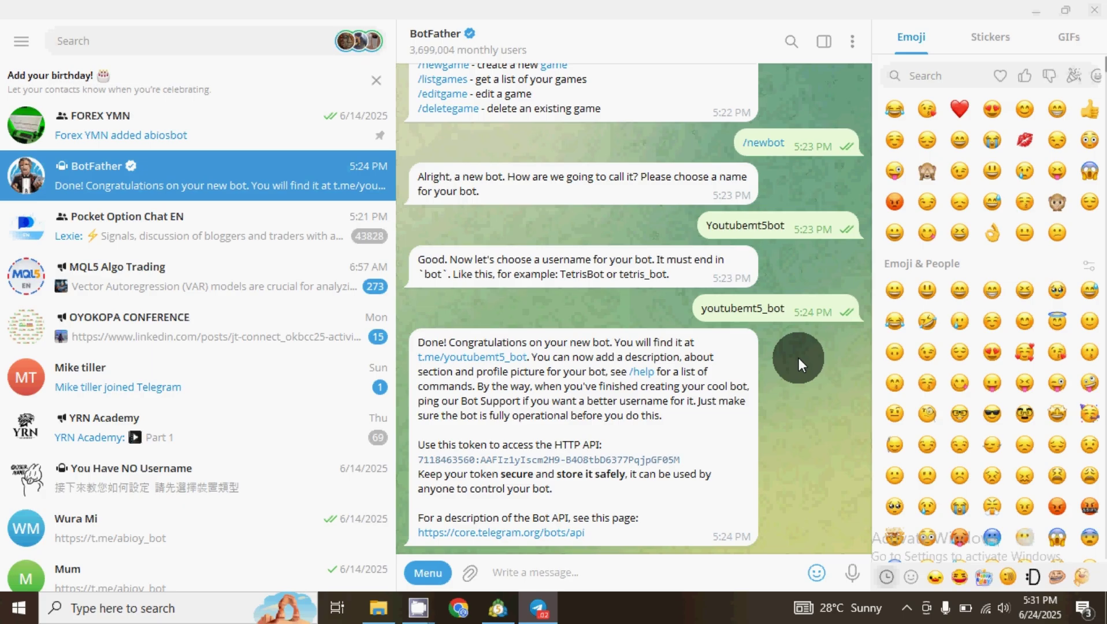
click(456, 359)
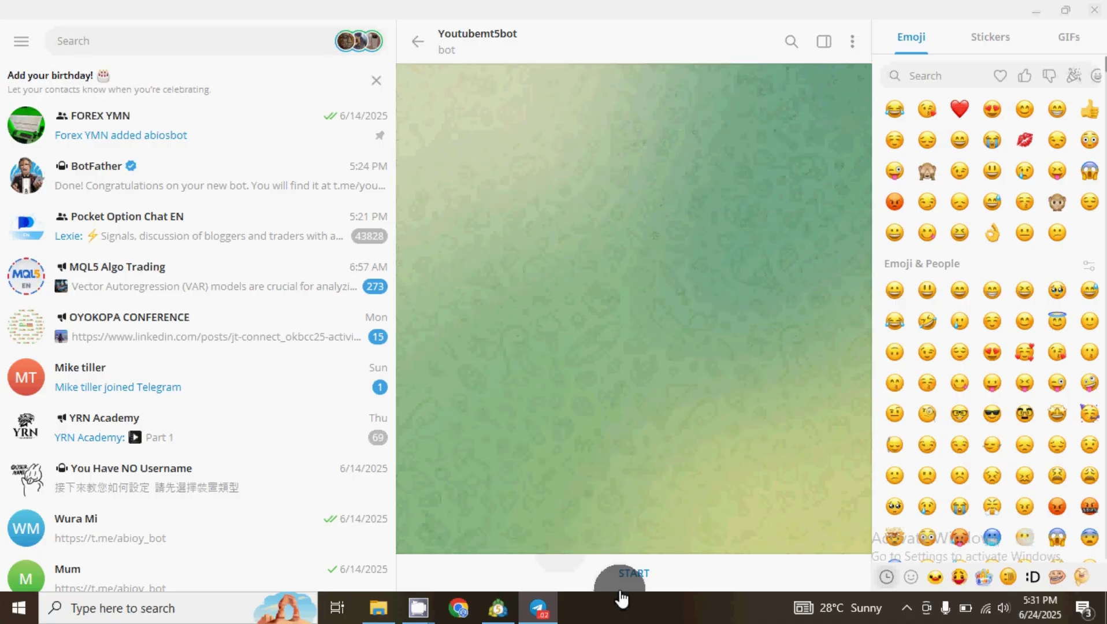
click(634, 575)
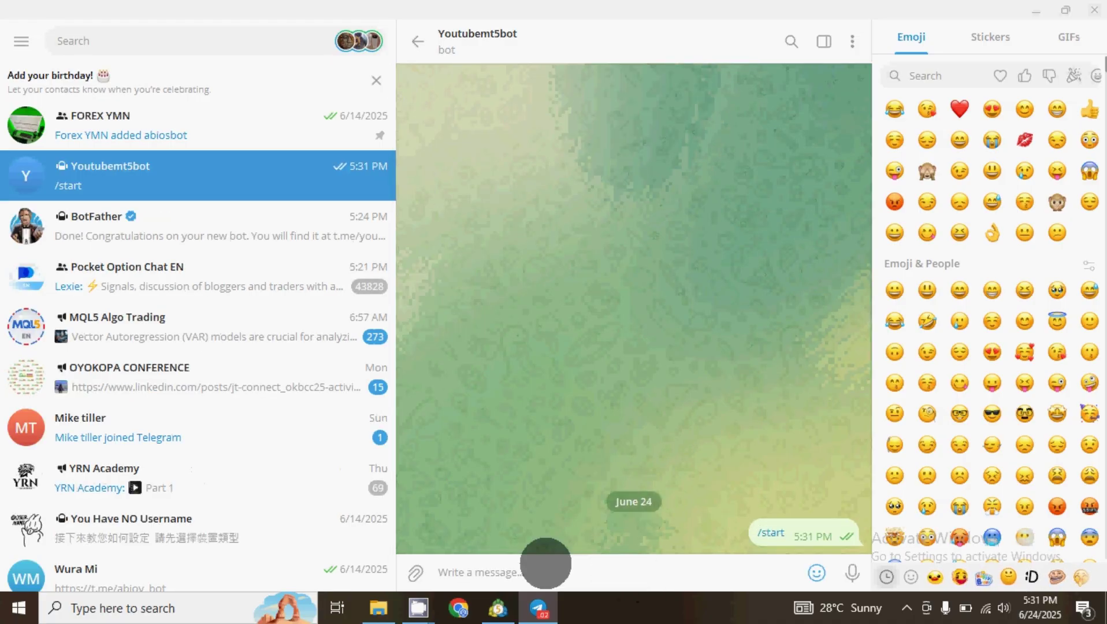
Step: Switch to Chrome and enter the address api.telegram.org/bot/getUpdates without loading it, placing the text cursor right after "bot"
click(460, 608)
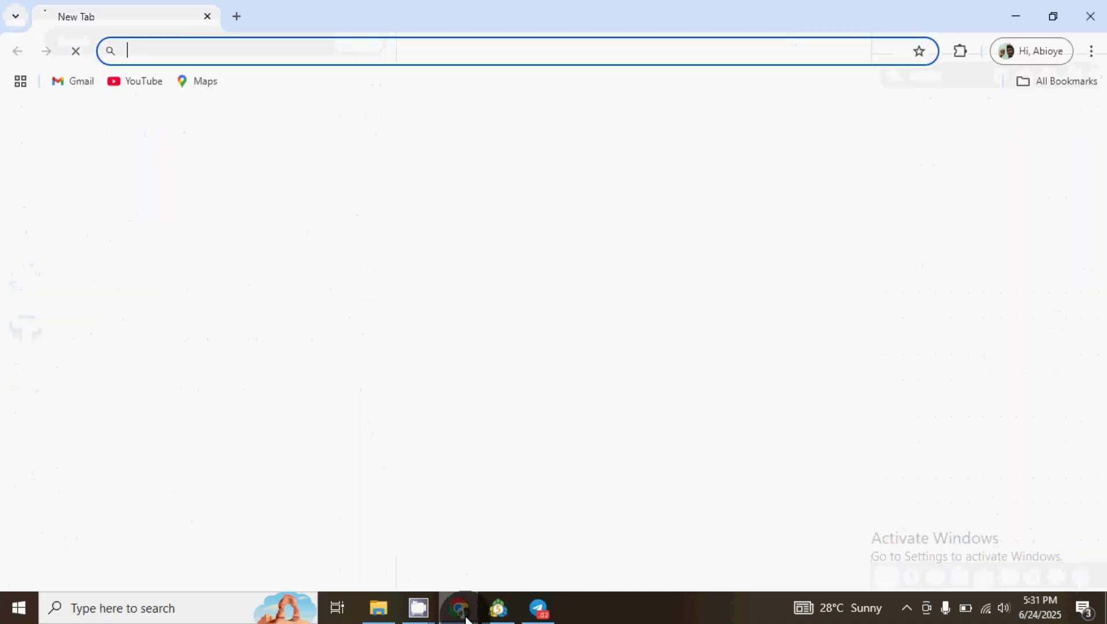
text(ap)
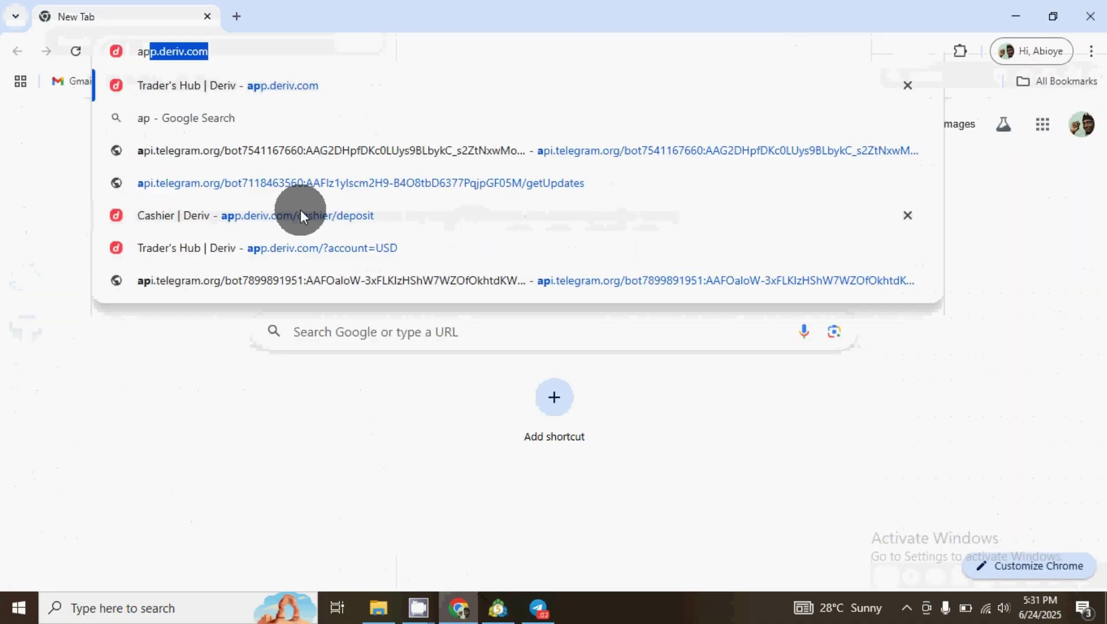
text(i.telegram.org/bot/getUpdates)
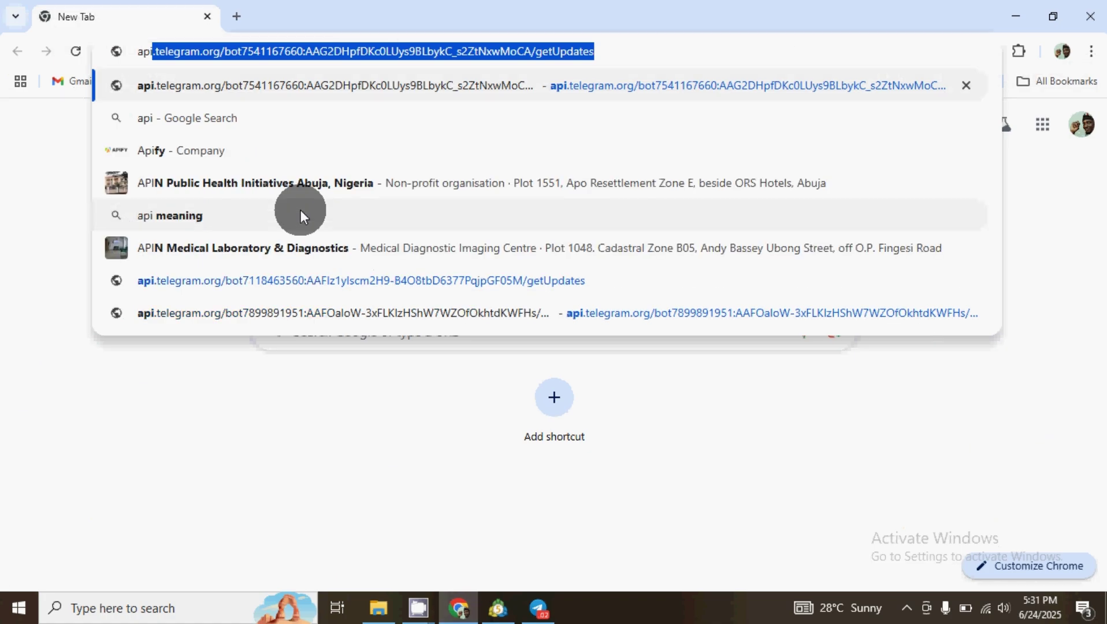
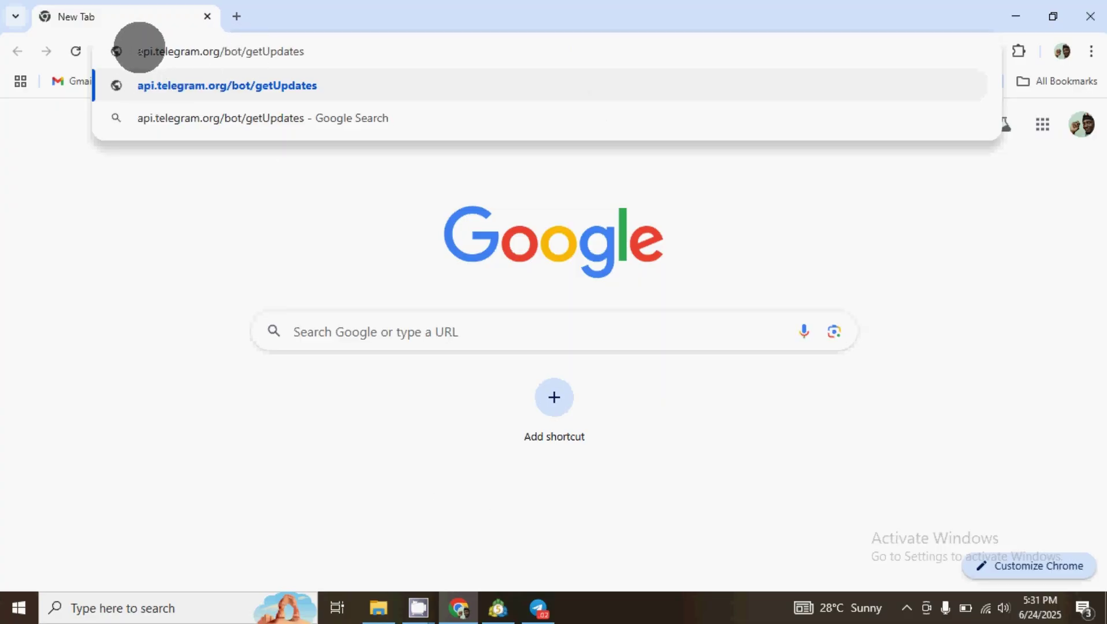
drag(139, 49, 237, 51)
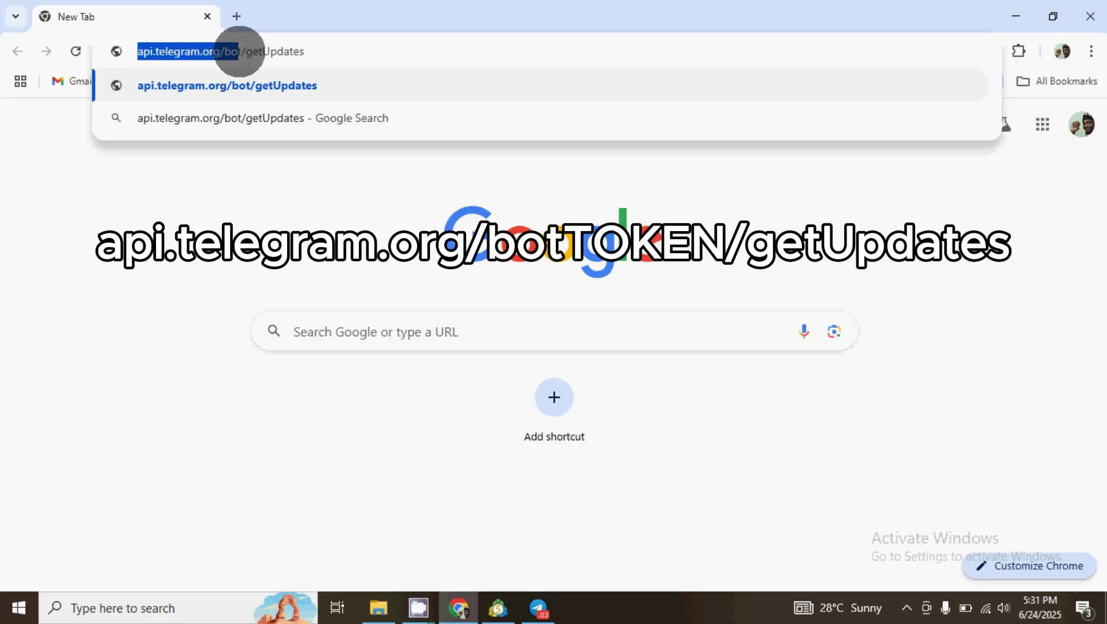
click(241, 51)
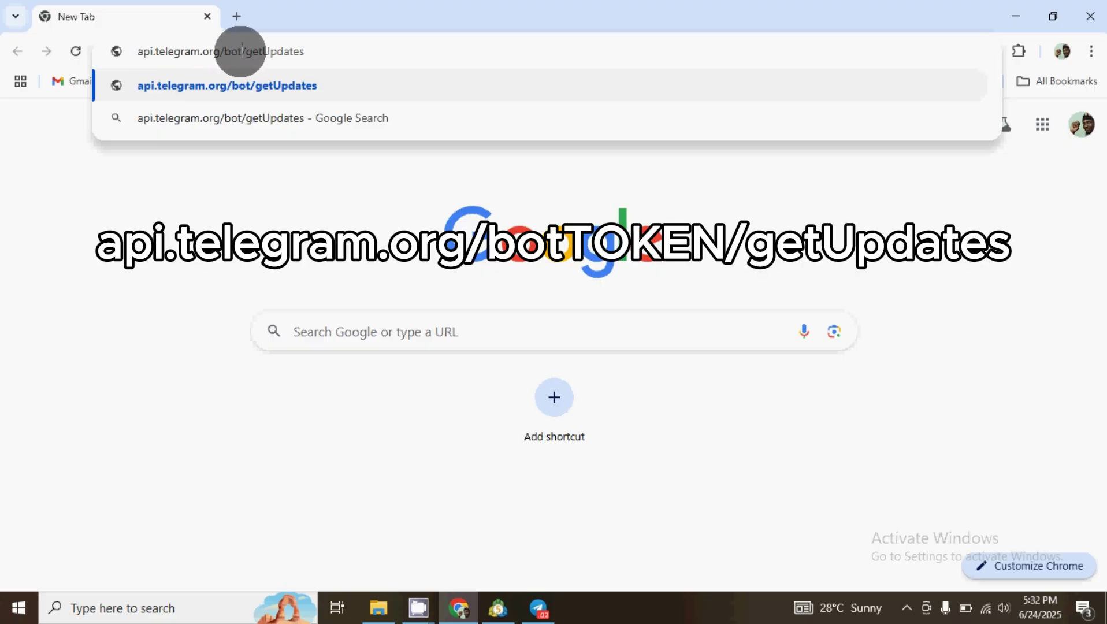
Step: Copy the API token from the BotFather chat in Telegram, paste it after "bot" in Chrome's getUpdates address, and load the page
click(542, 609)
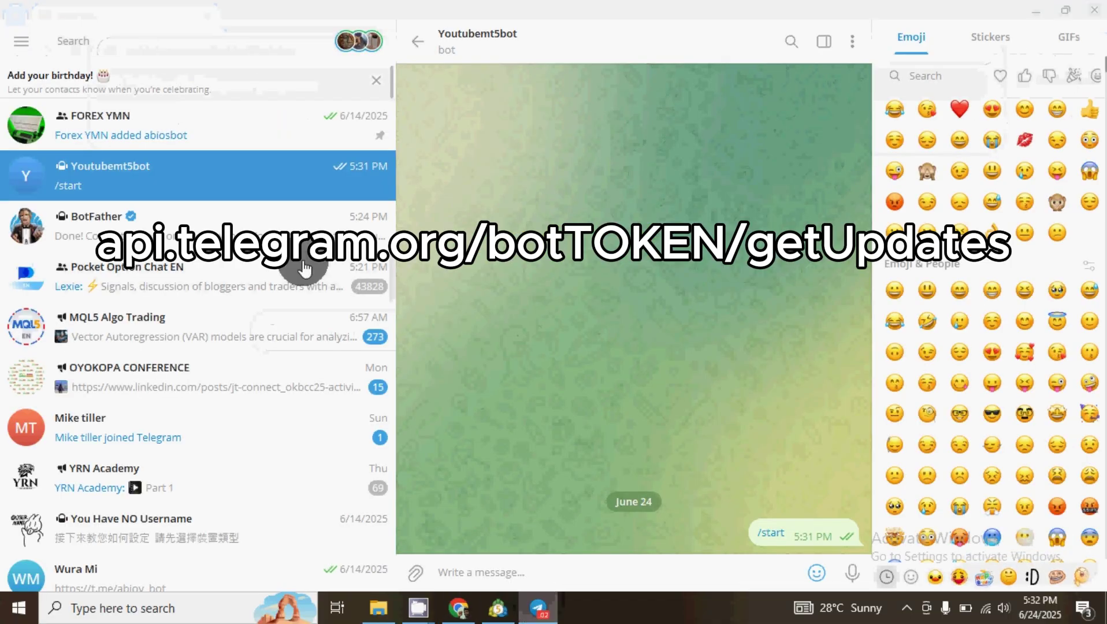
click(248, 217)
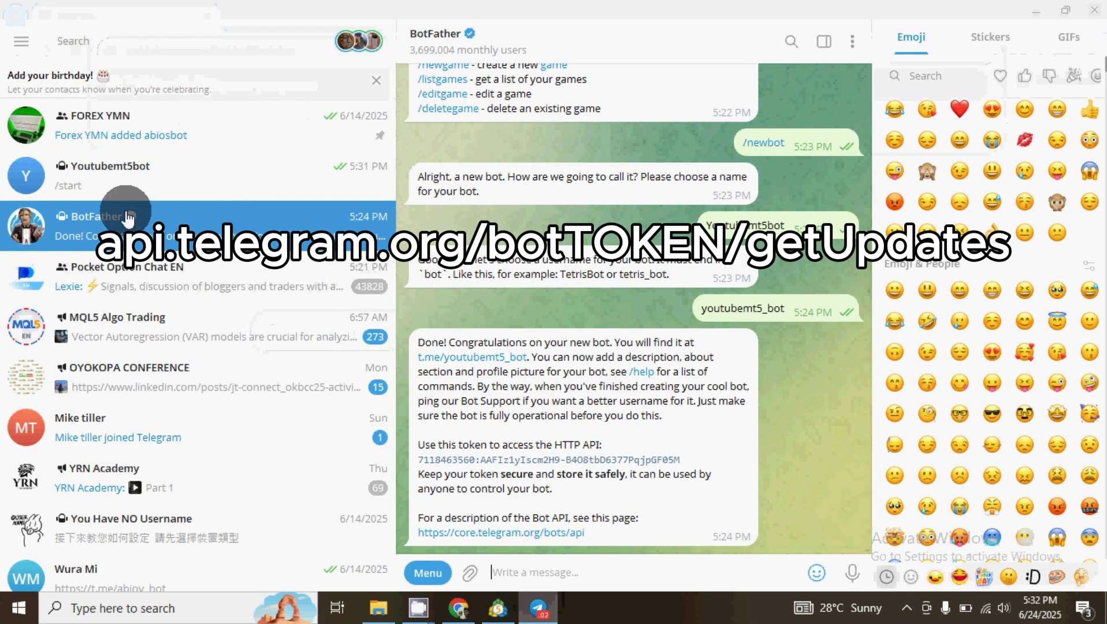
double_click(501, 466)
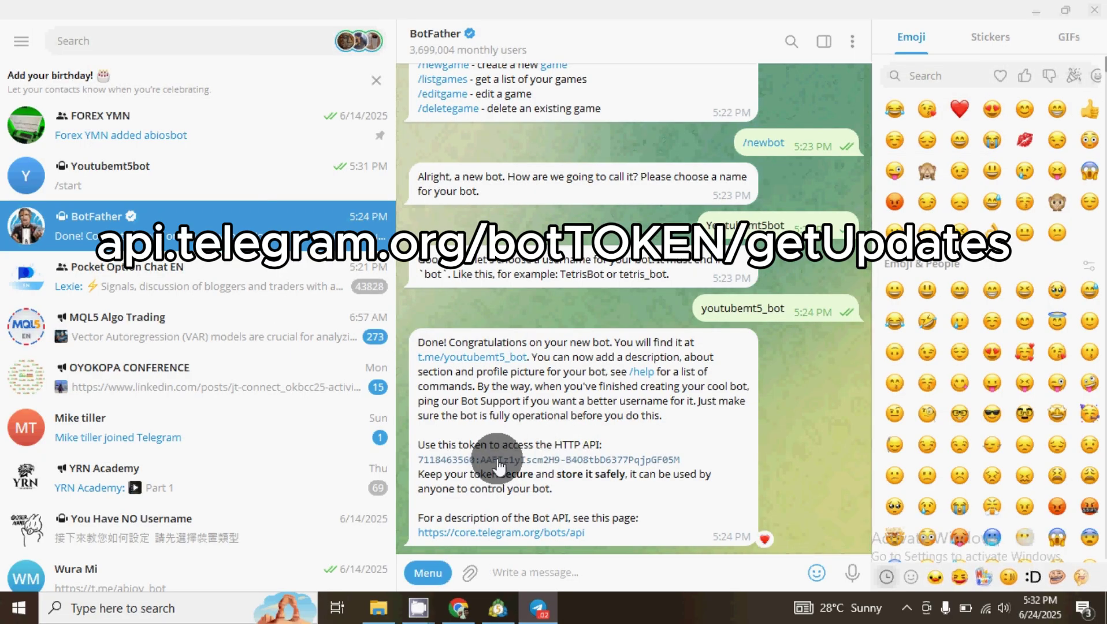
click(471, 460)
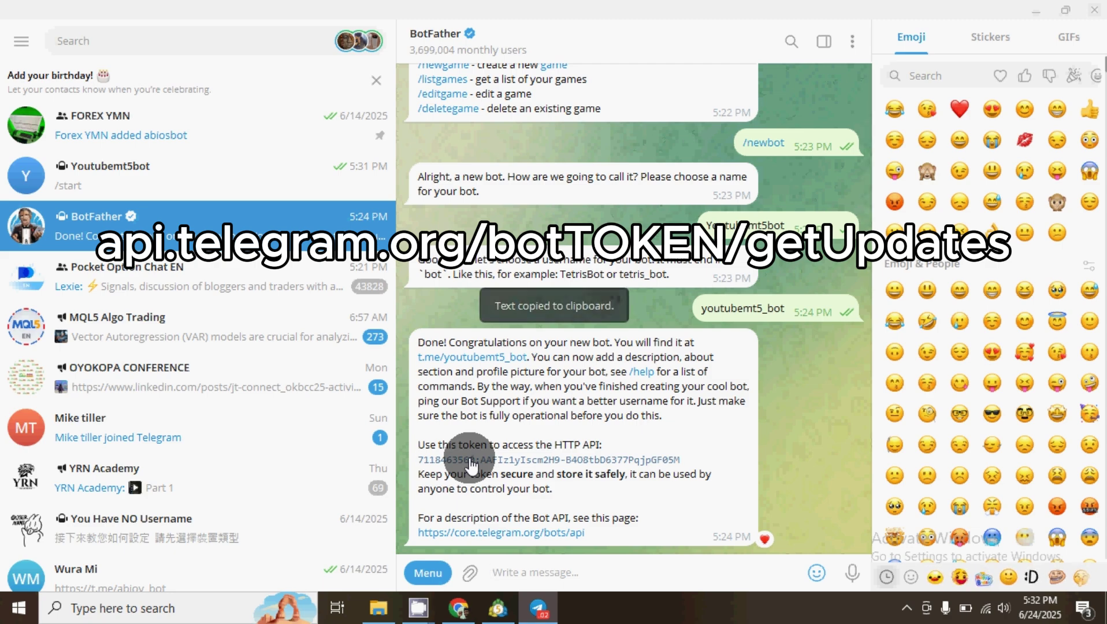
click(459, 608)
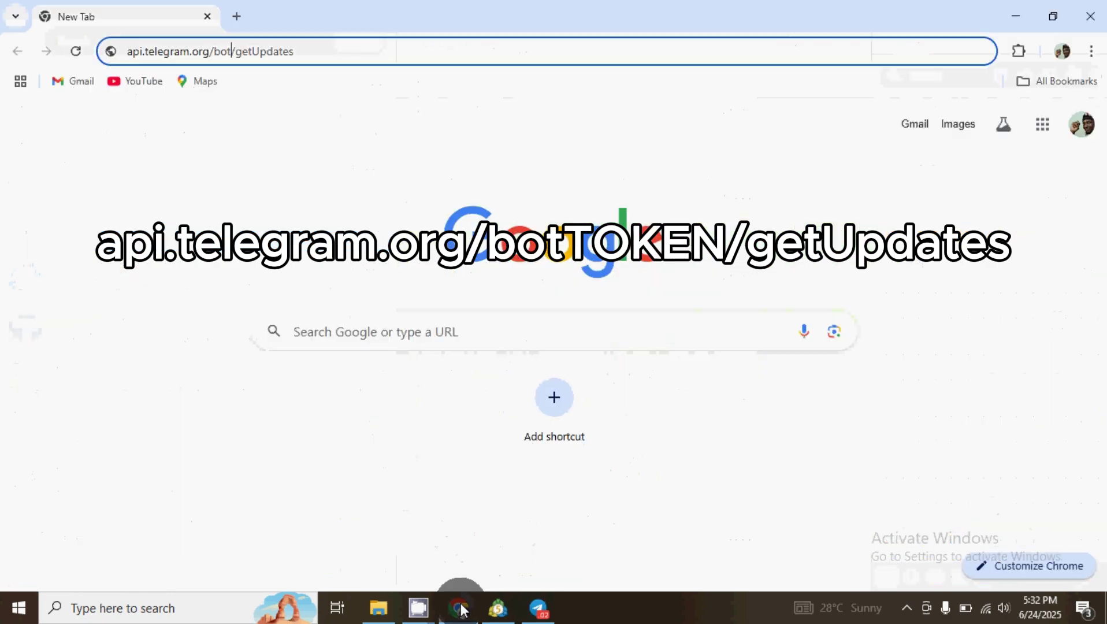
click(232, 51)
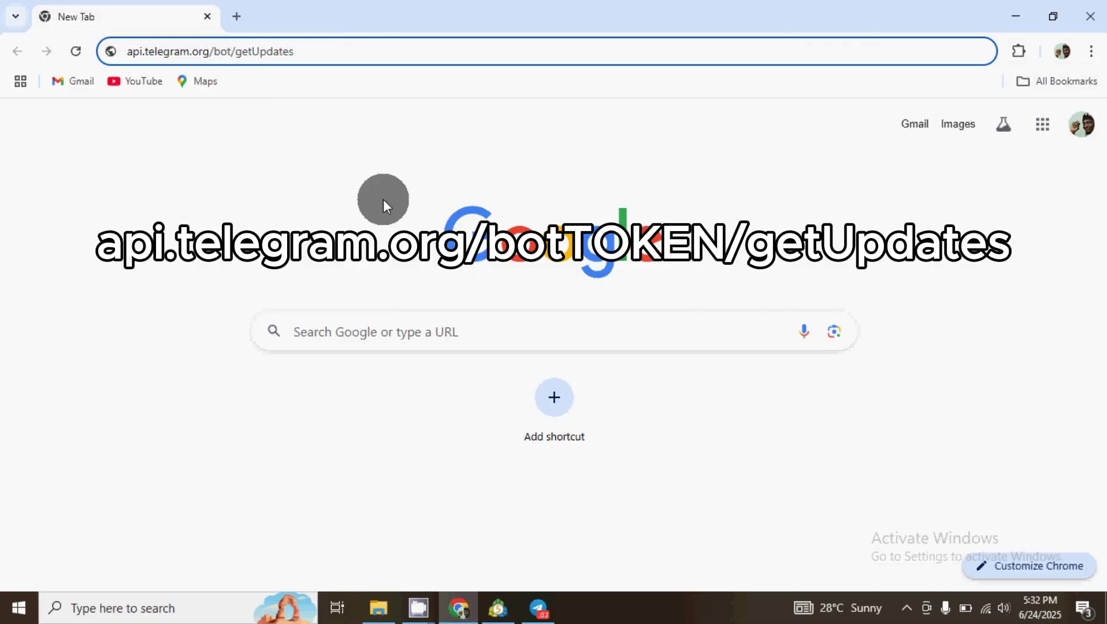
key(ctrl+v)
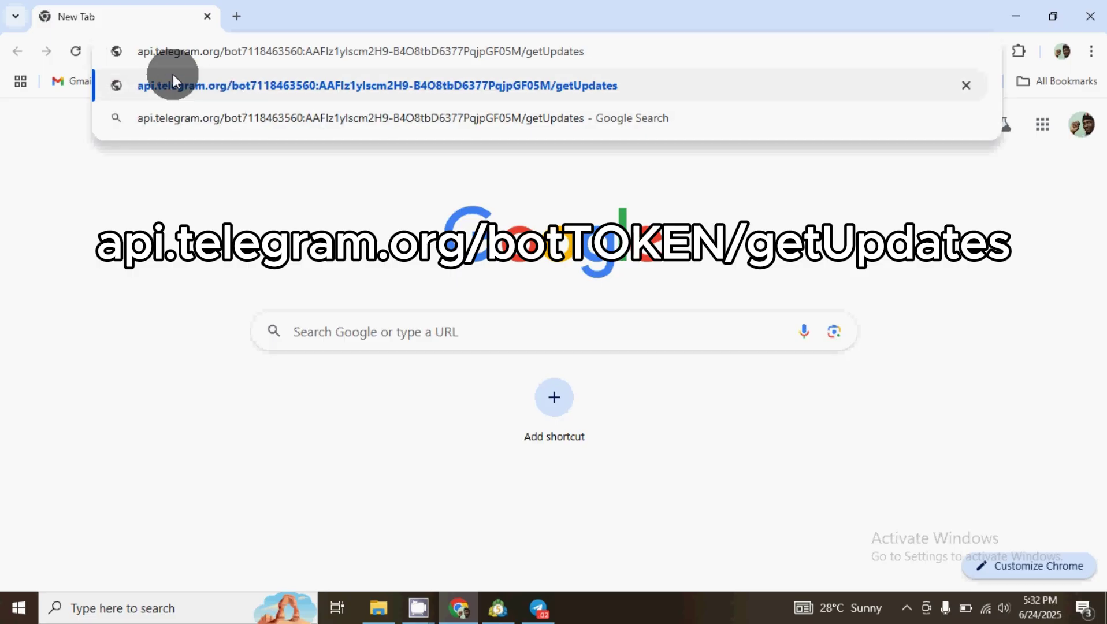
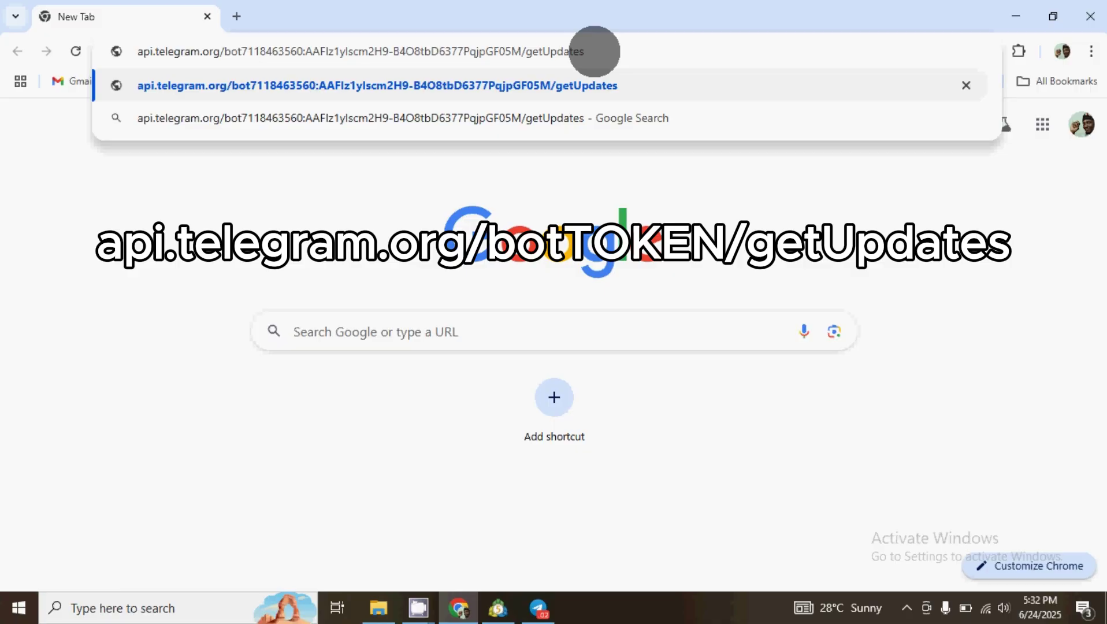
key(Return)
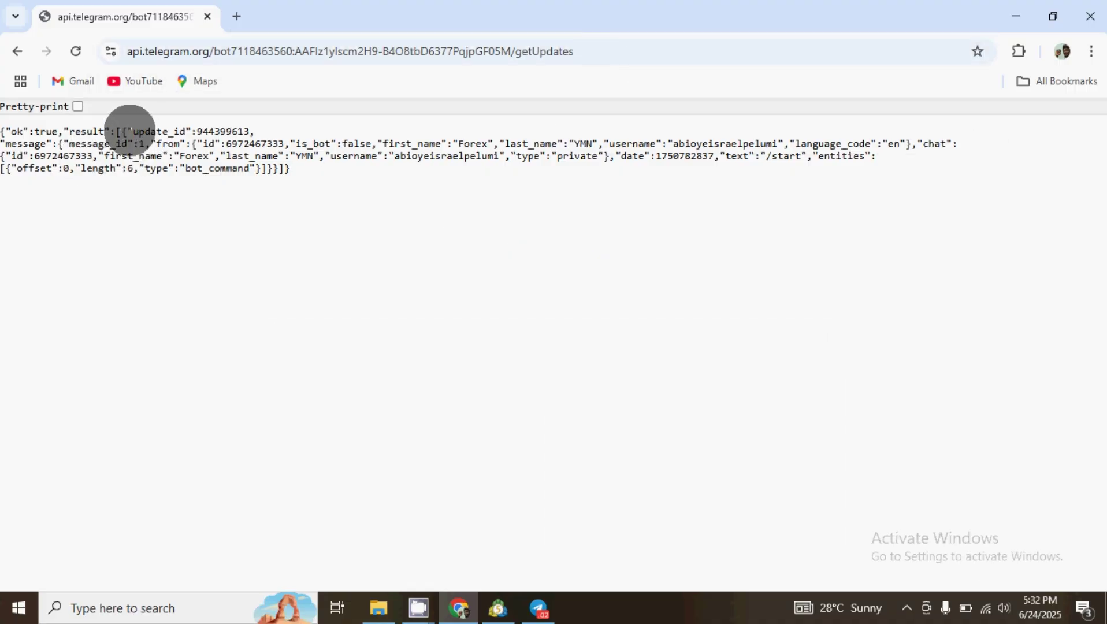
Step: Examine the getUpdates response, comparing the update_id, message_id and the sender's id inside the message block to identify the chat ID
drag(133, 131, 183, 131)
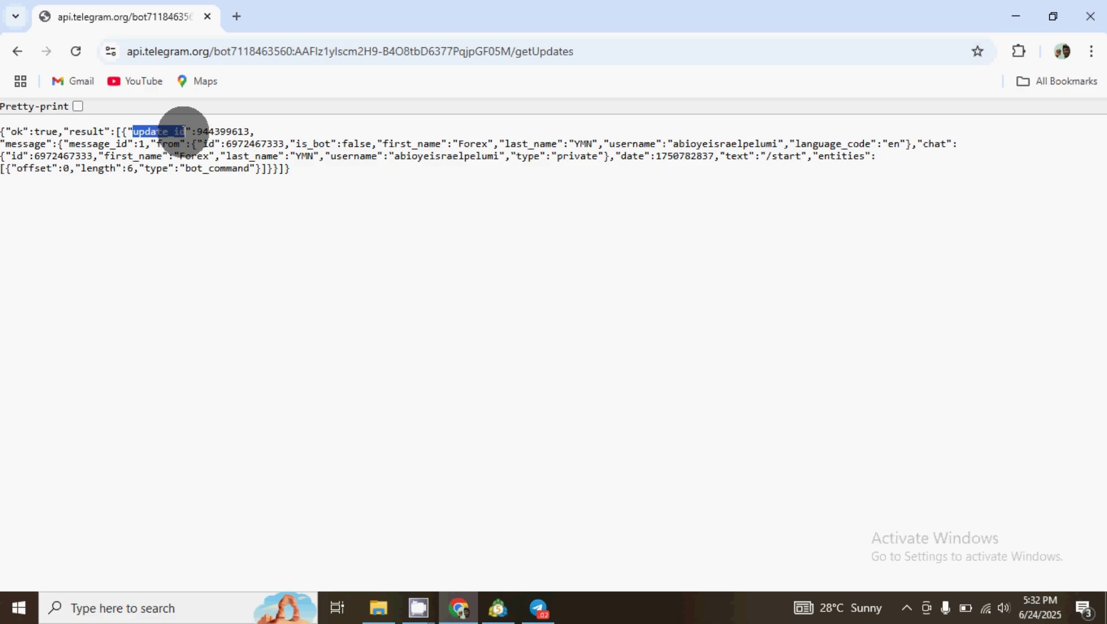
double_click(201, 131)
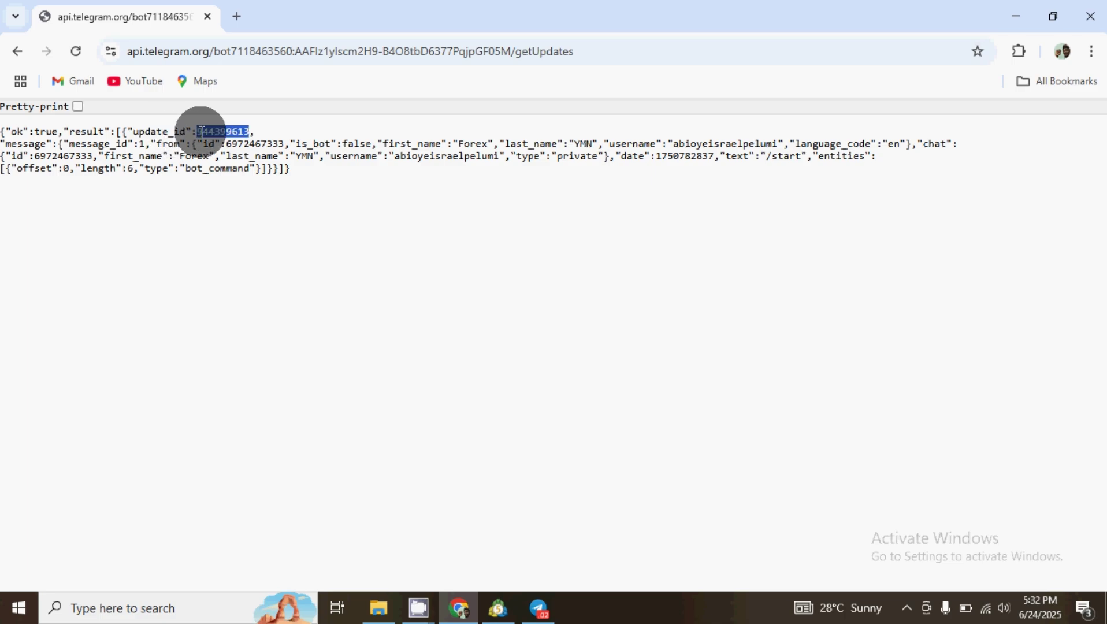
click(23, 144)
double_click(23, 145)
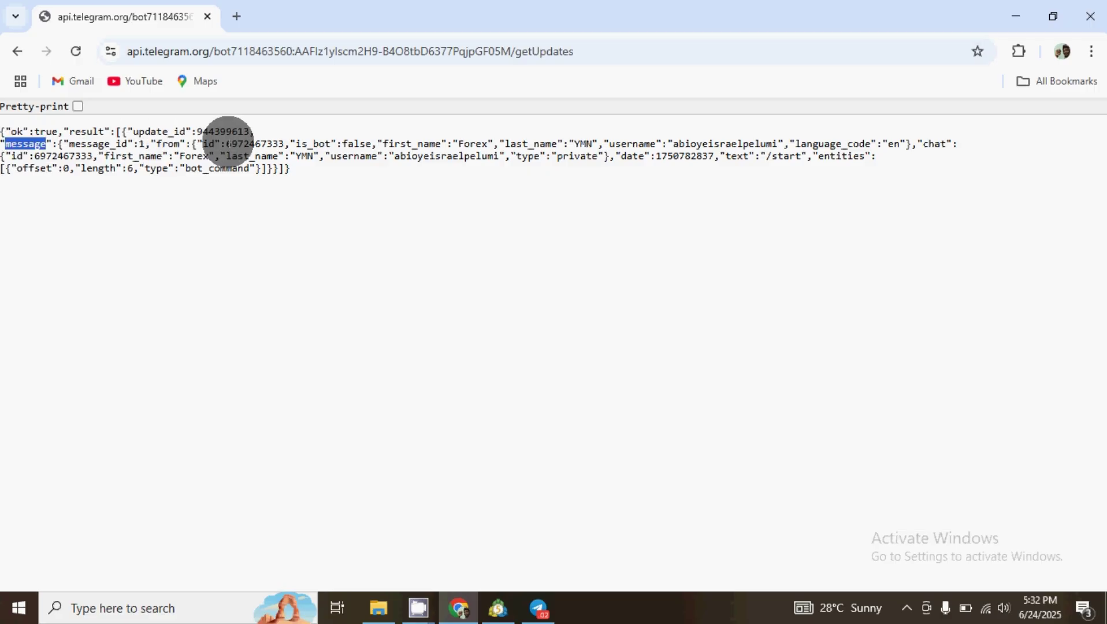
drag(226, 143, 282, 144)
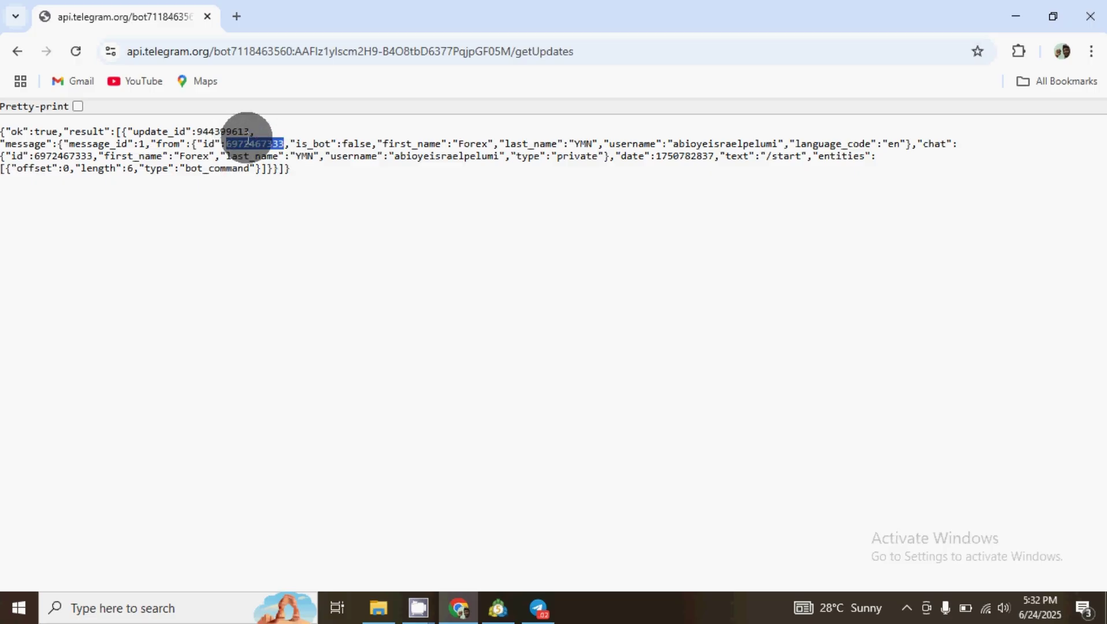
double_click(218, 130)
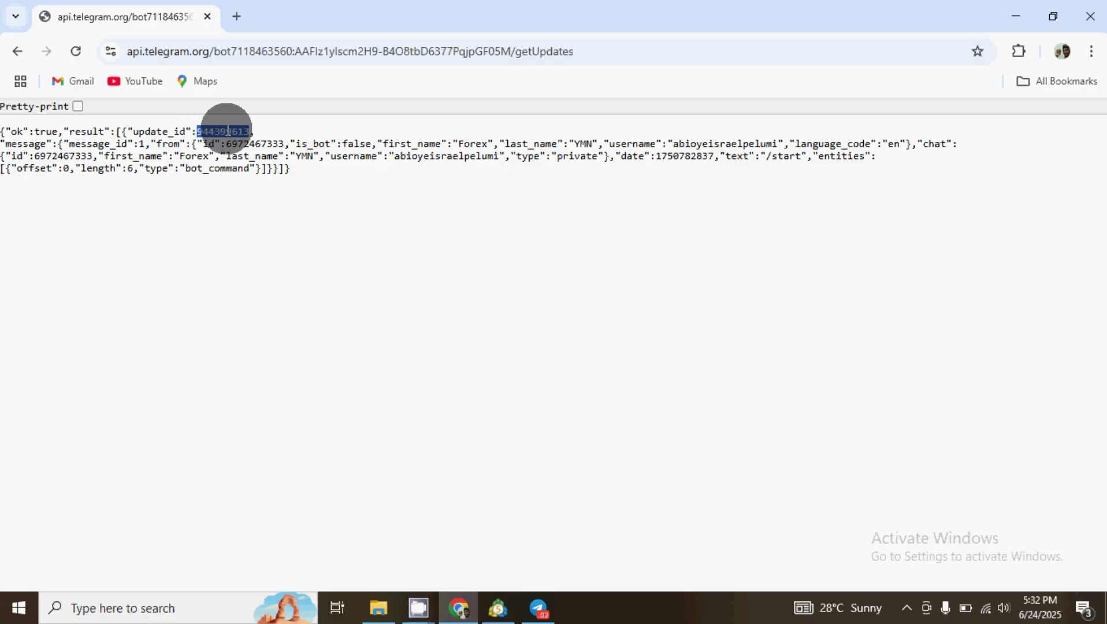
drag(140, 131, 181, 131)
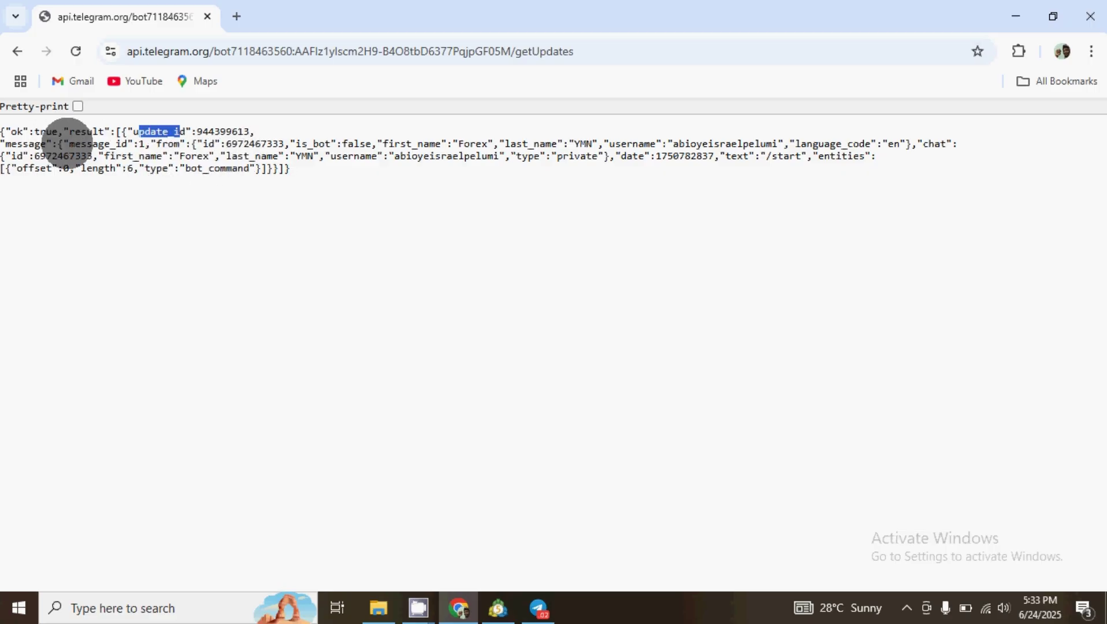
drag(69, 144, 123, 144)
click(153, 137)
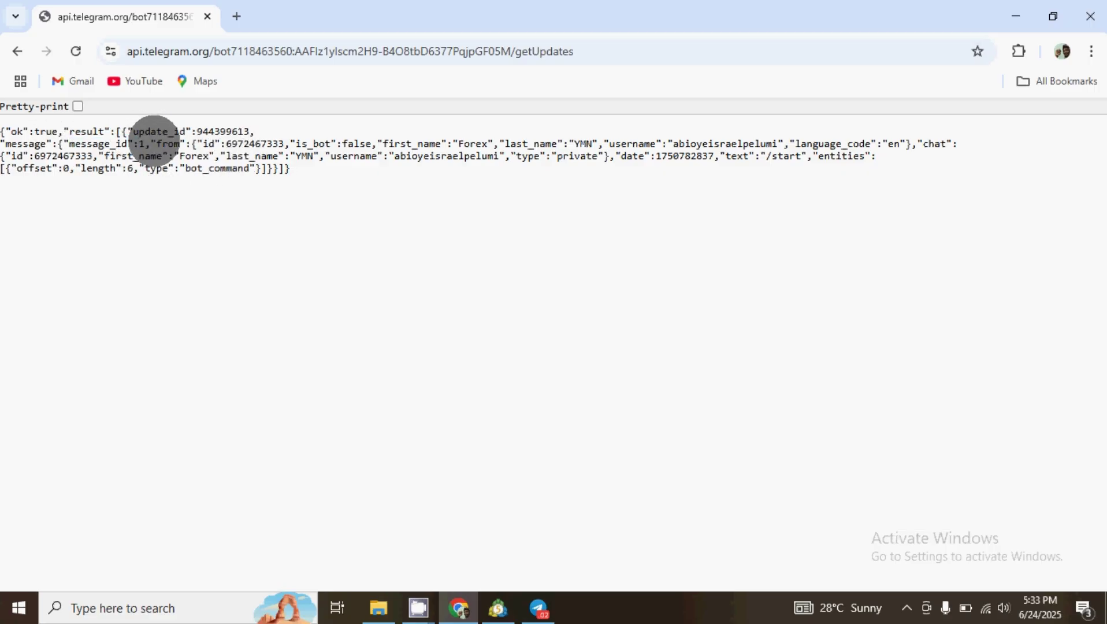
double_click(235, 144)
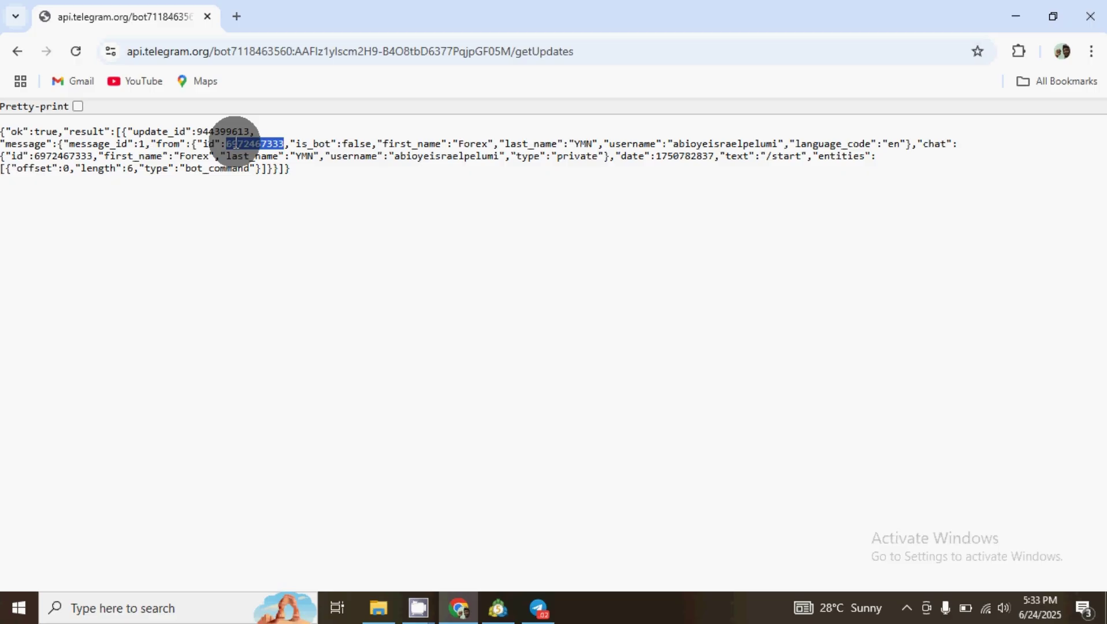
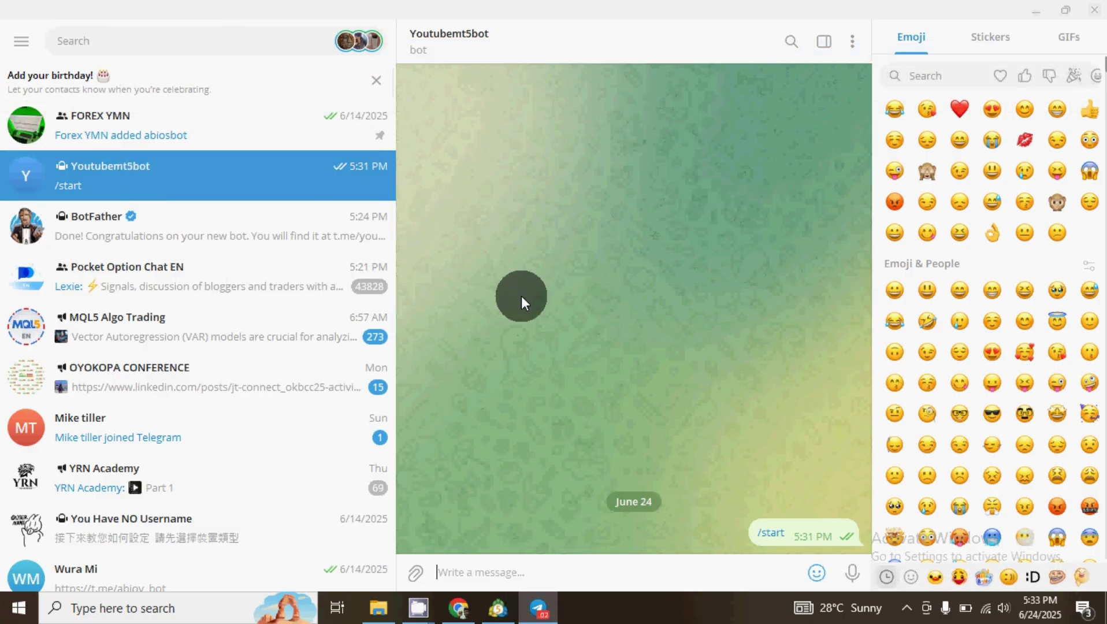
Step: Switch to MetaTrader 5 and apply the Telegram Bot expert from the DIigital Product folder to the Volatility 10 (1s) Index M15 chart
click(499, 608)
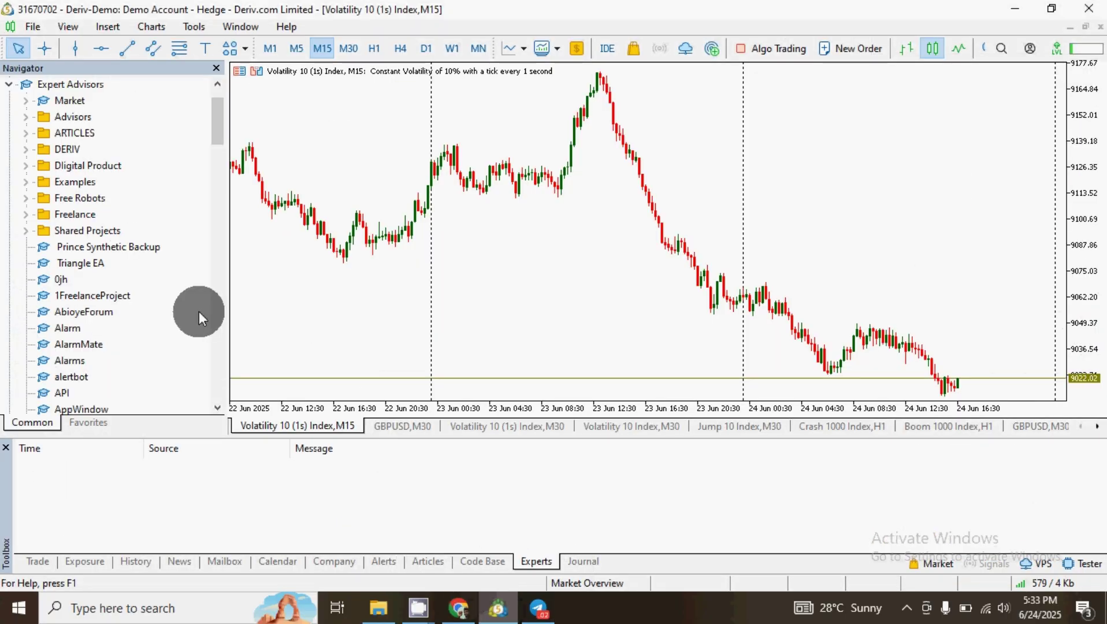
click(25, 165)
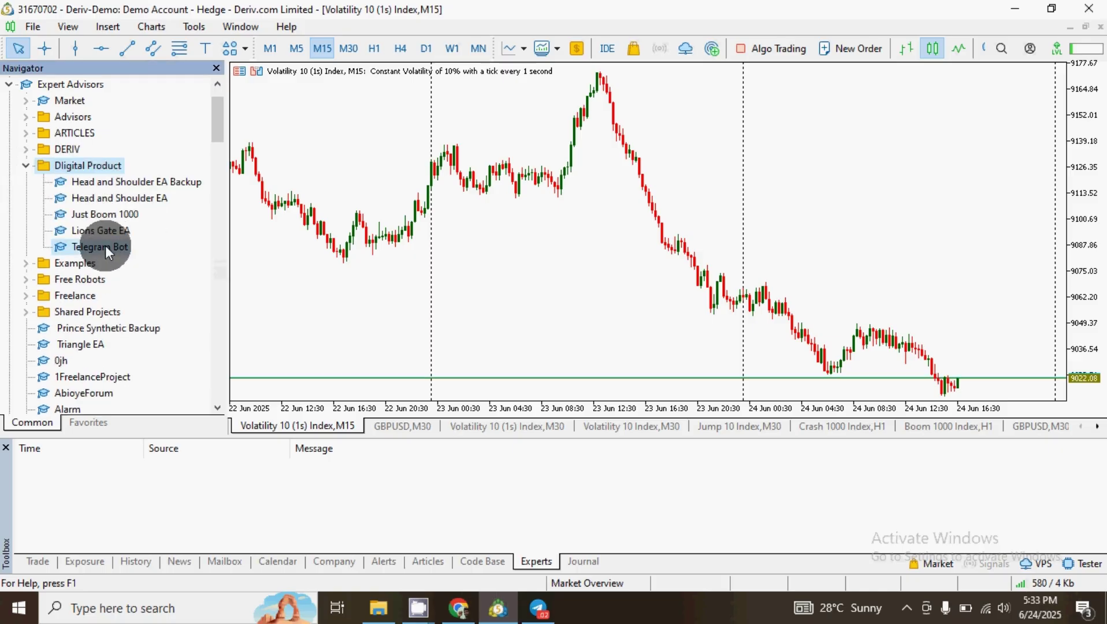
drag(106, 246, 704, 237)
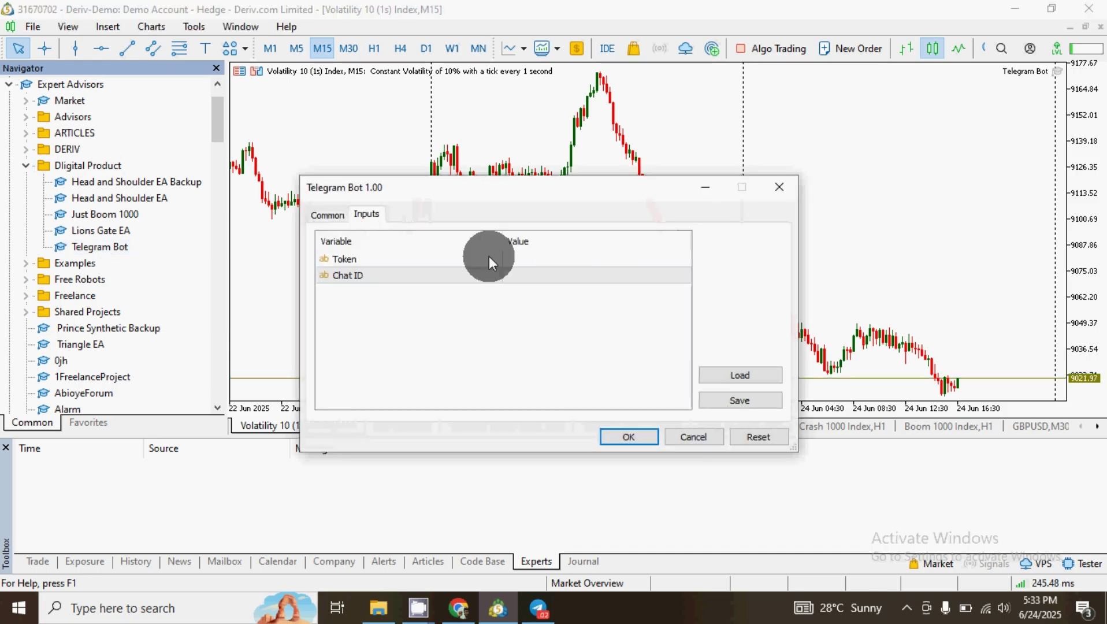
Step: Copy the API token from the BotFather chat in Telegram and paste it as the Token input of the Telegram Bot expert in MetaTrader 5
double_click(527, 259)
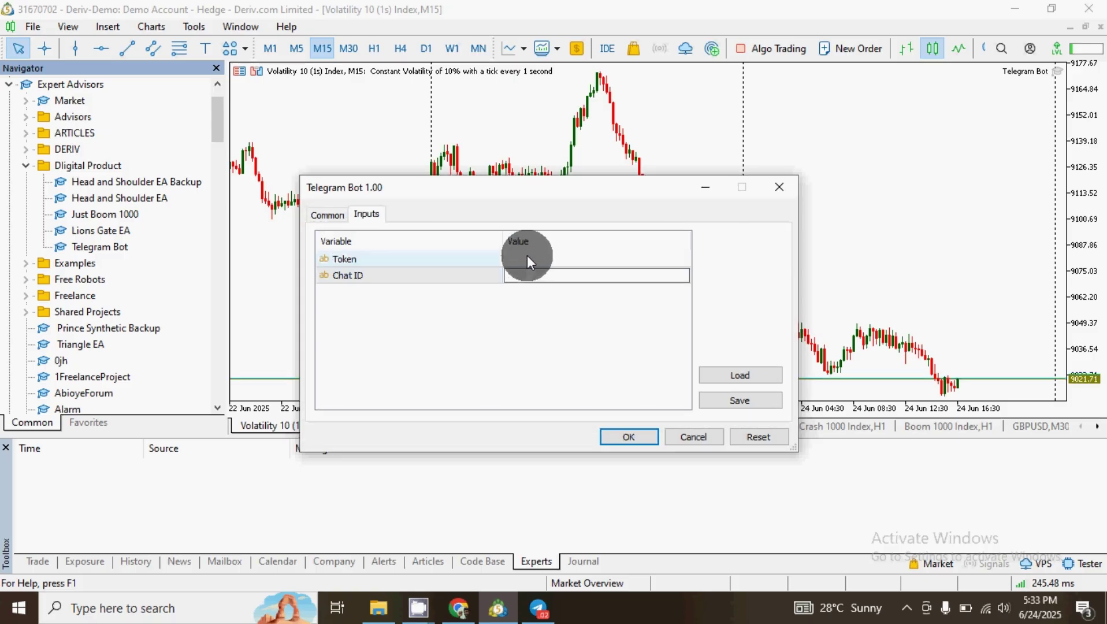
click(541, 609)
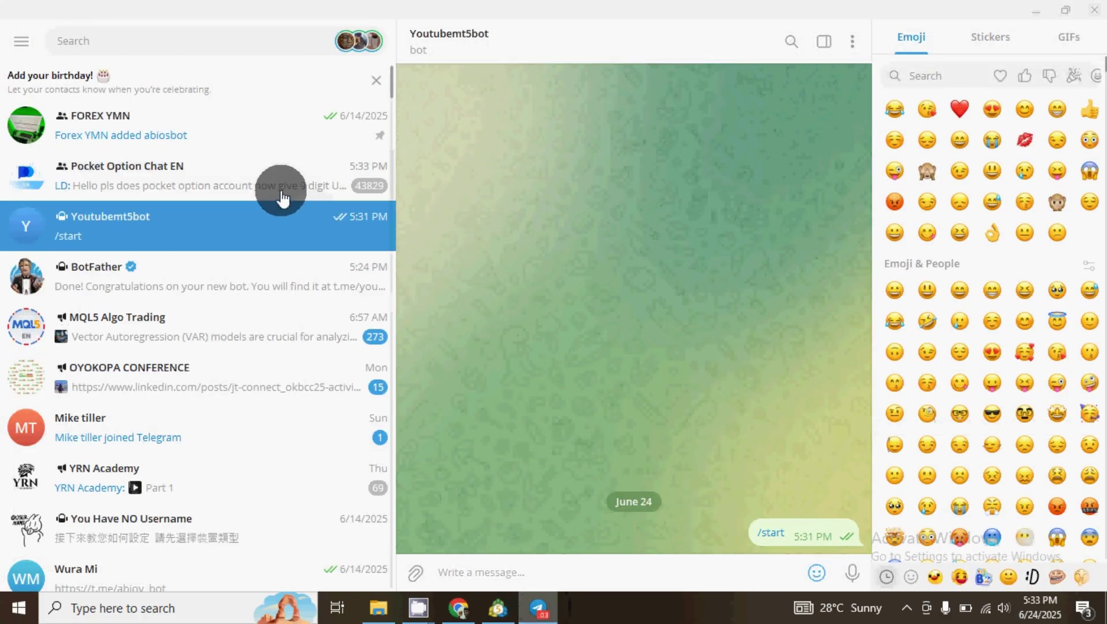
click(260, 271)
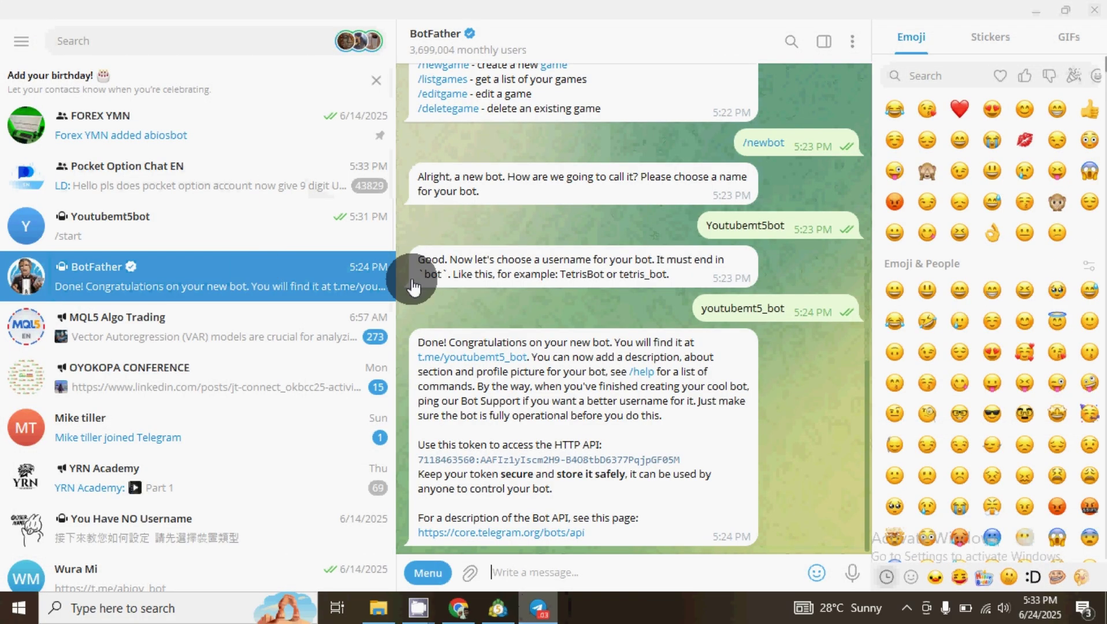
click(594, 460)
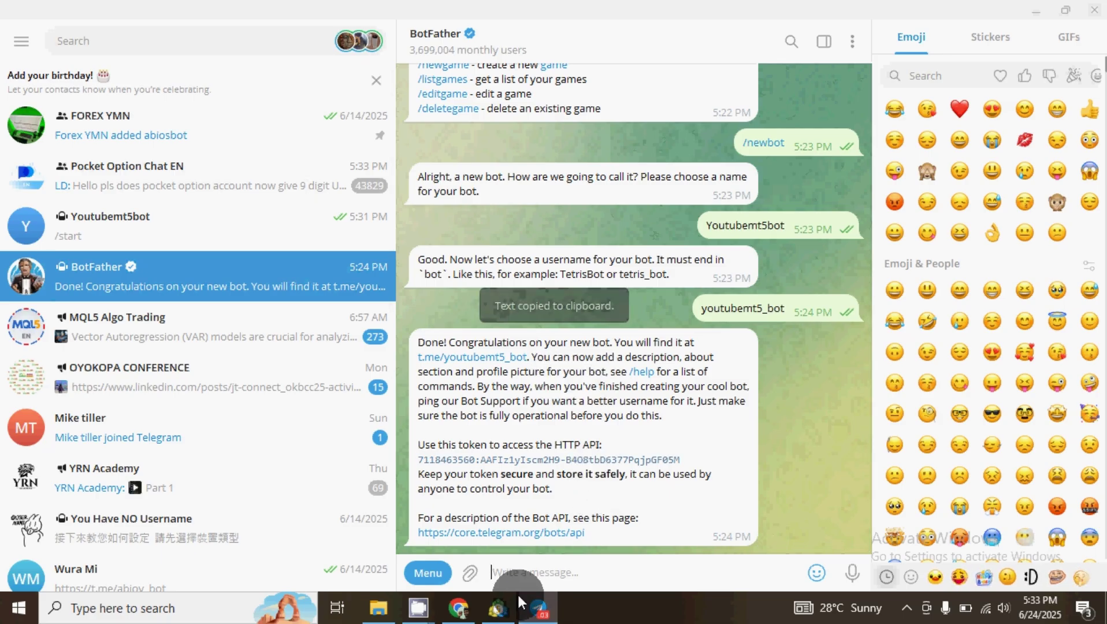
click(499, 615)
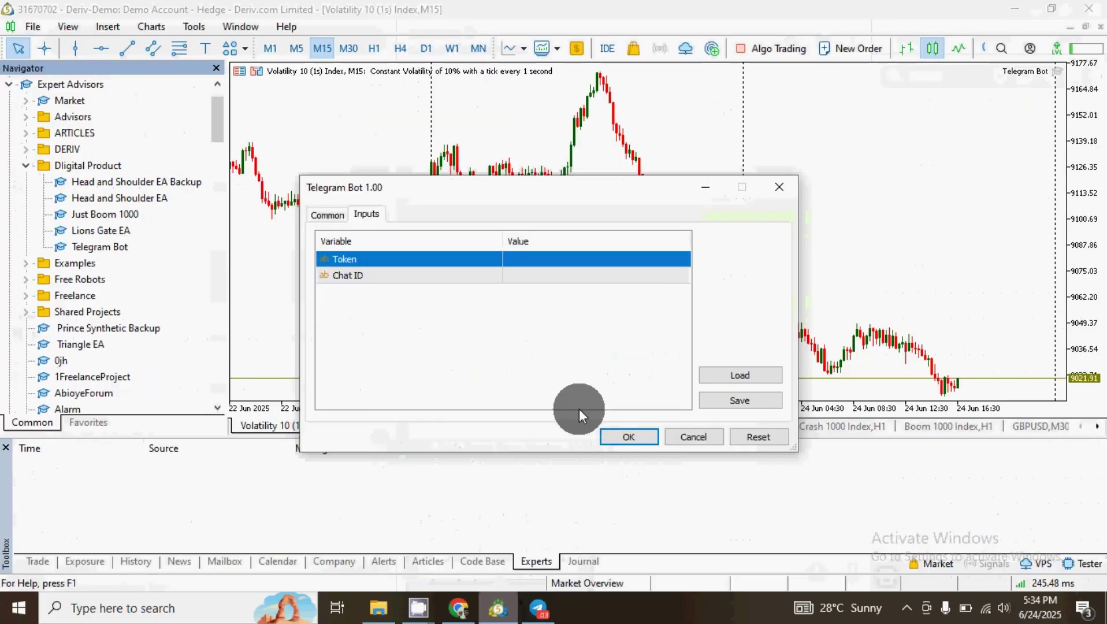
double_click(524, 259)
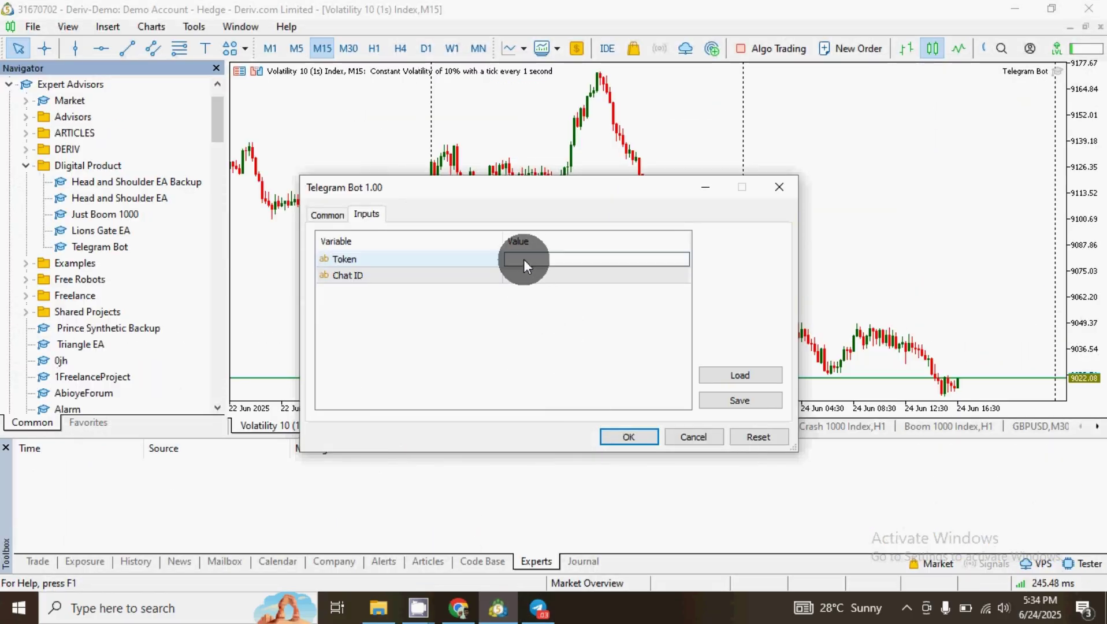
key(ctrl+v)
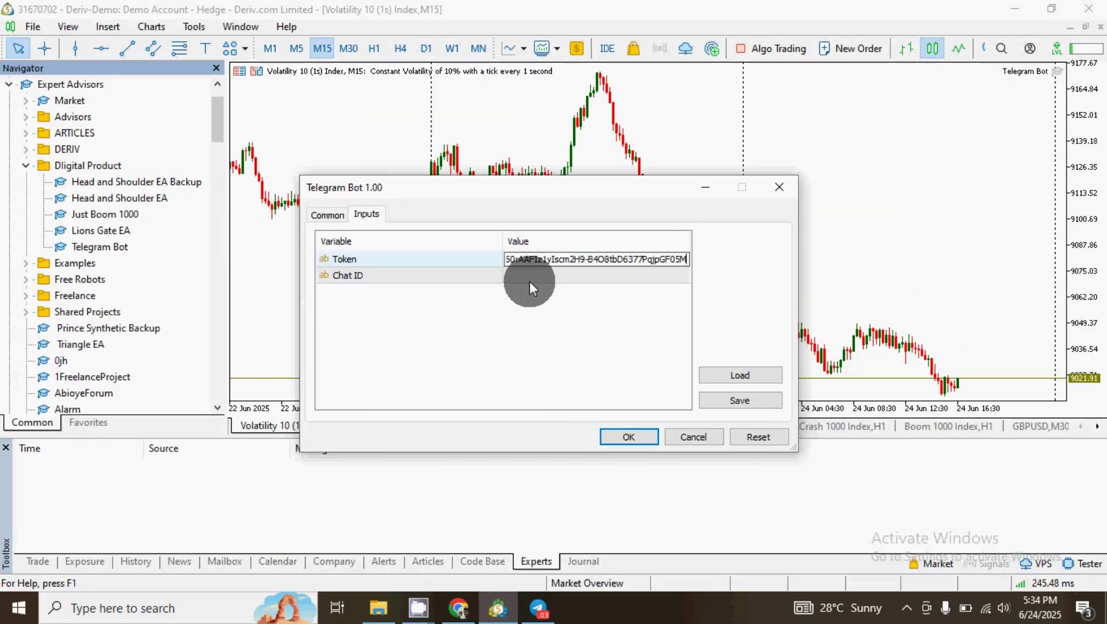
Step: Copy the sender's id from the getUpdates response in Chrome and paste it as the Chat ID input of the Telegram Bot expert in MetaTrader 5
double_click(530, 275)
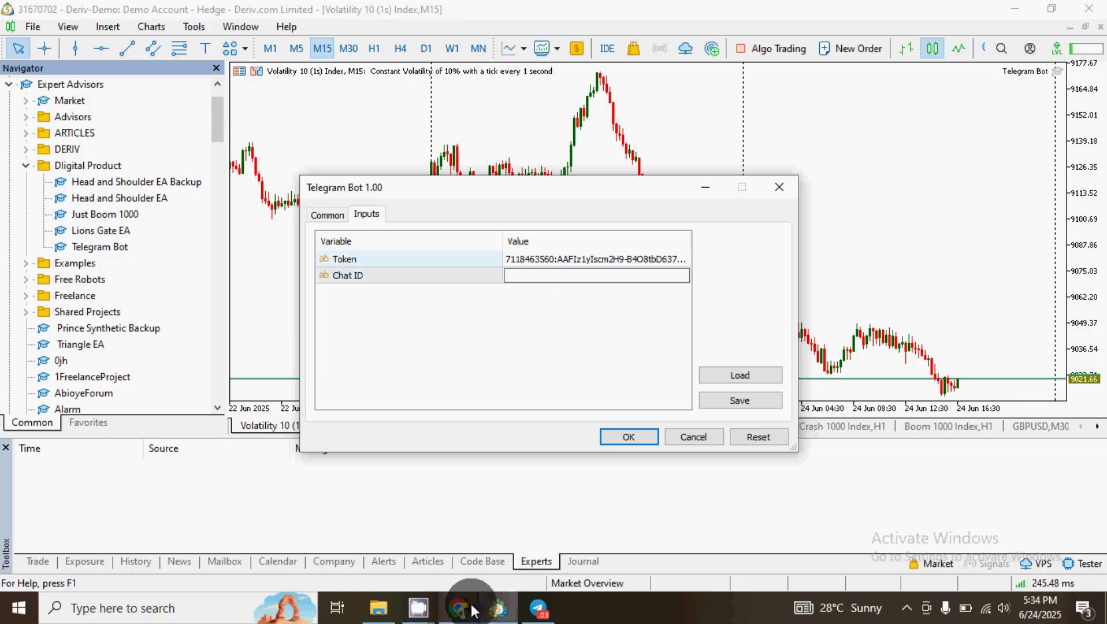
click(470, 604)
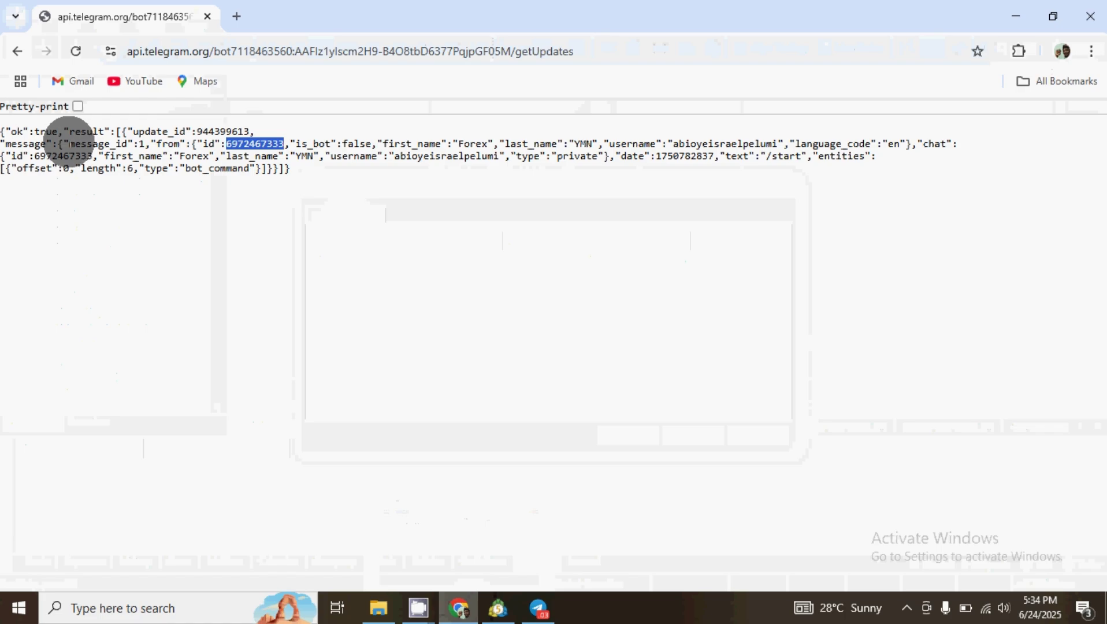
drag(69, 144, 196, 143)
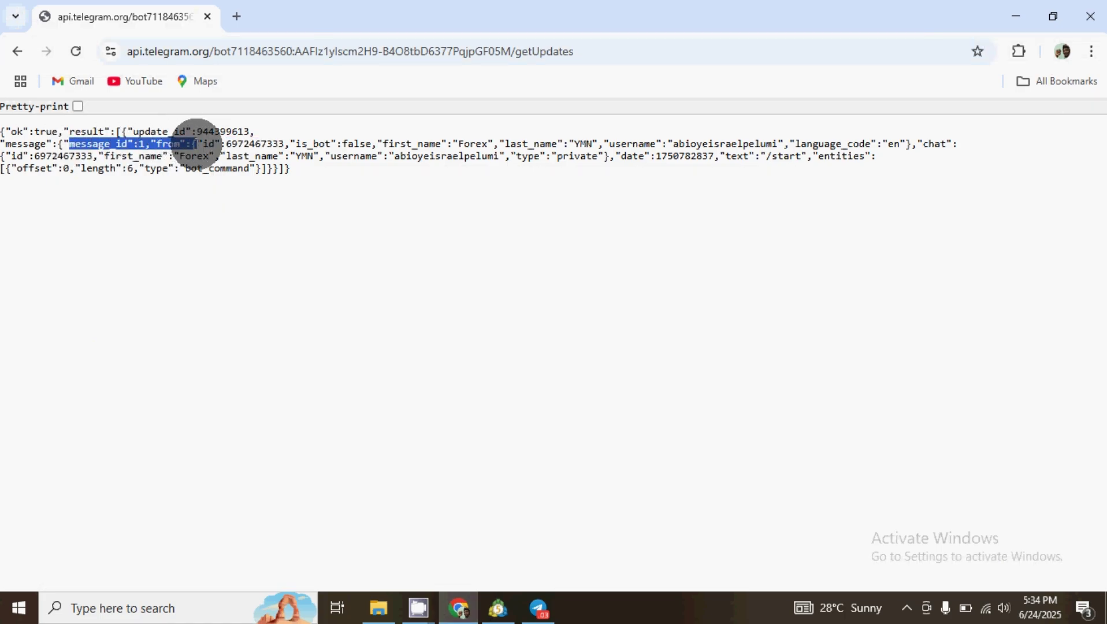
double_click(248, 144)
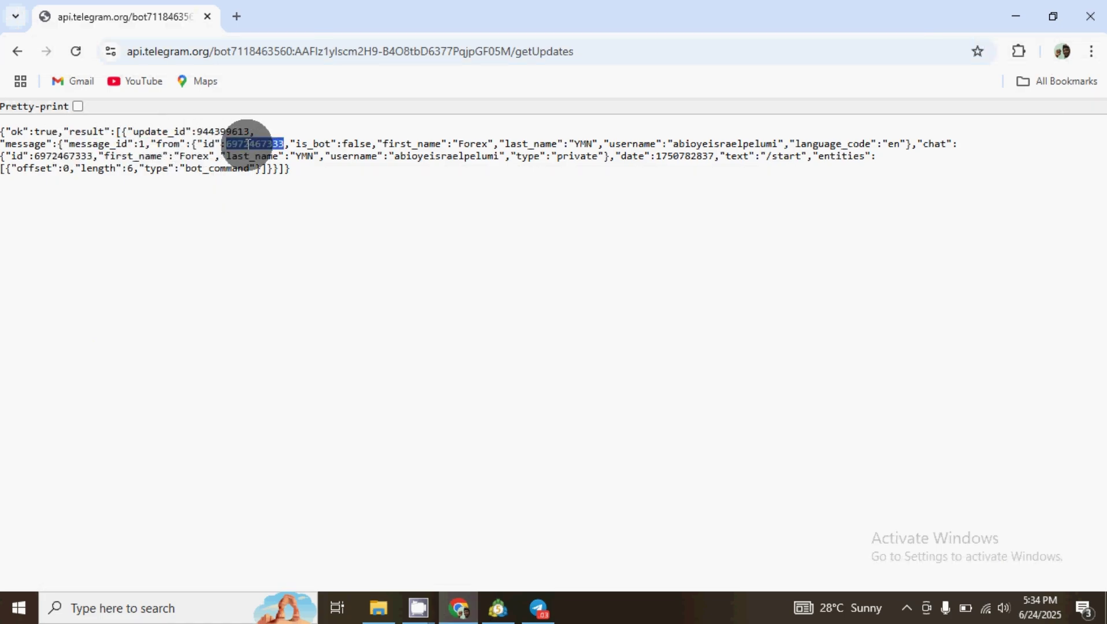
click(499, 610)
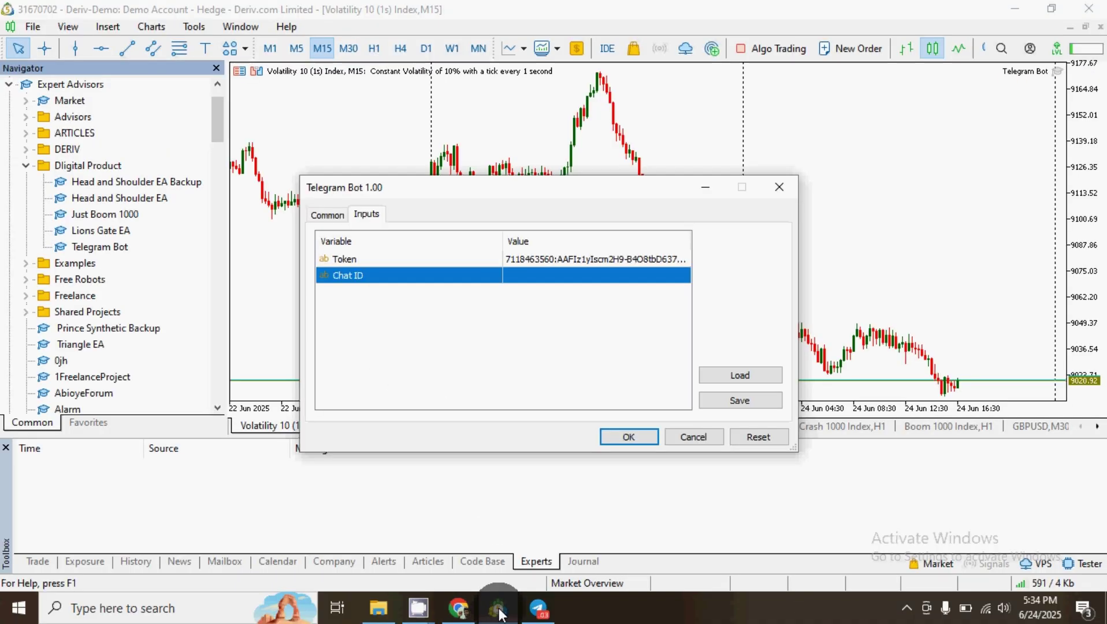
click(527, 274)
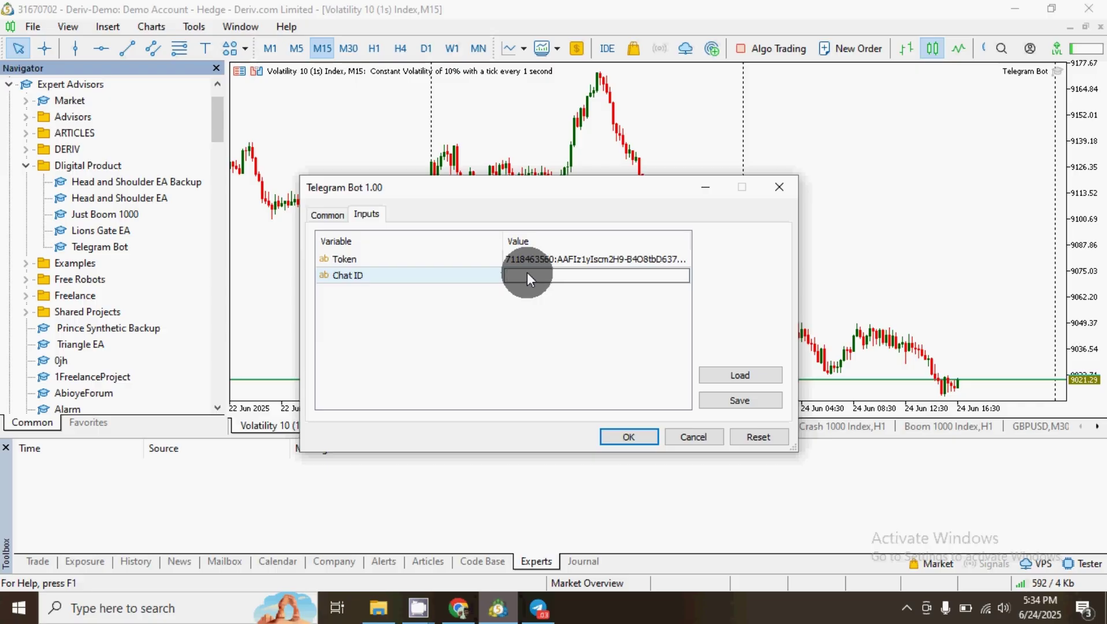
key(ctrl+v)
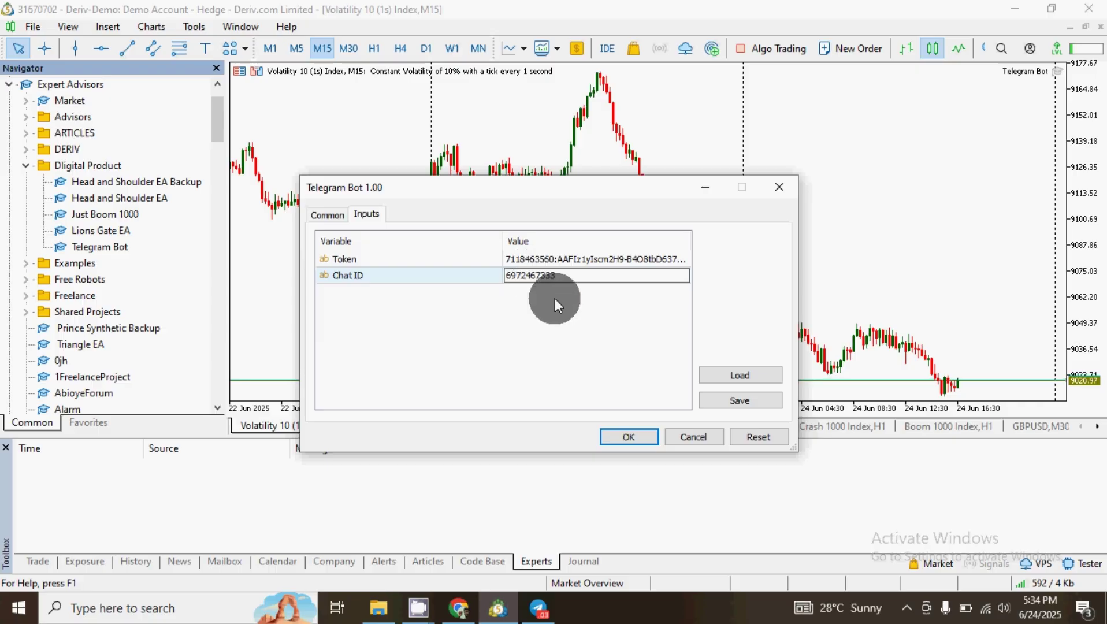
click(585, 338)
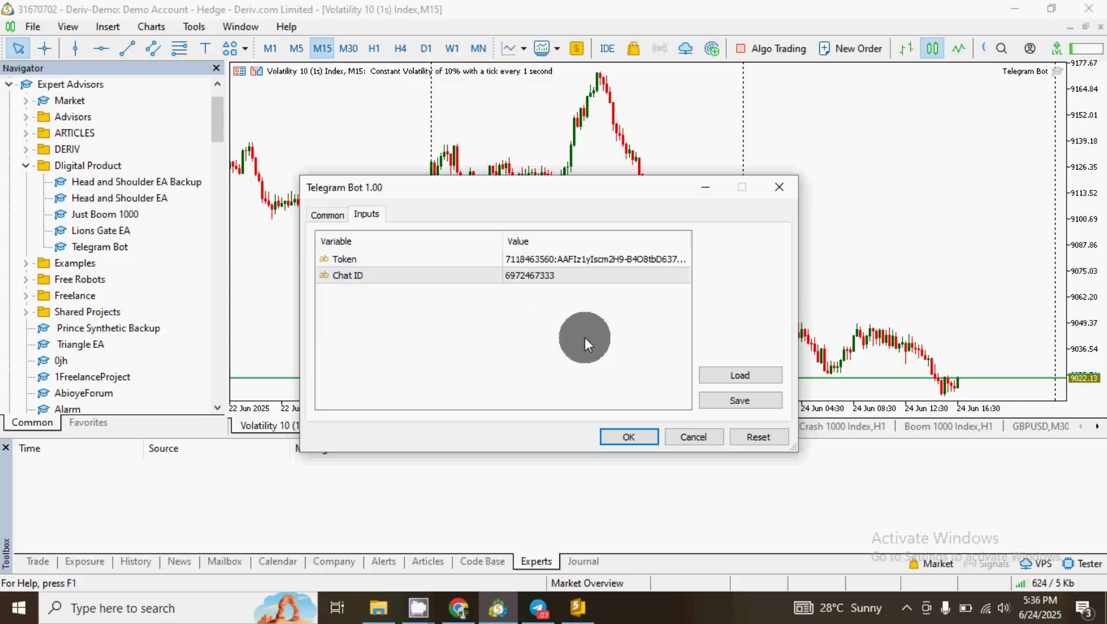
Step: Review the Token and Chat ID inputs and apply the Telegram Bot expert's settings to the chart
click(558, 260)
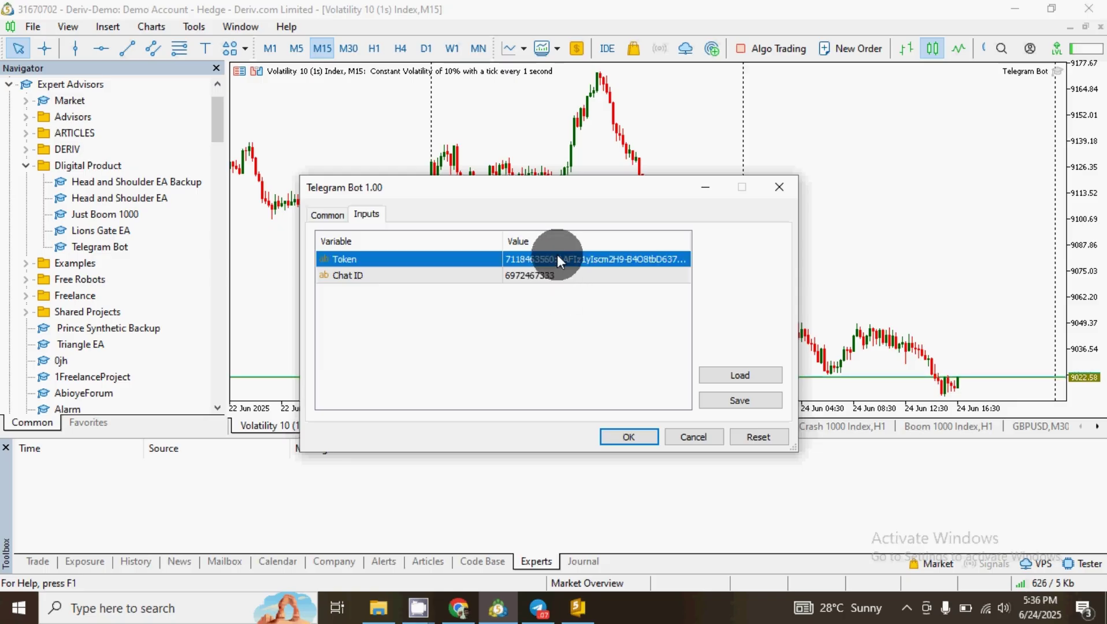
double_click(559, 275)
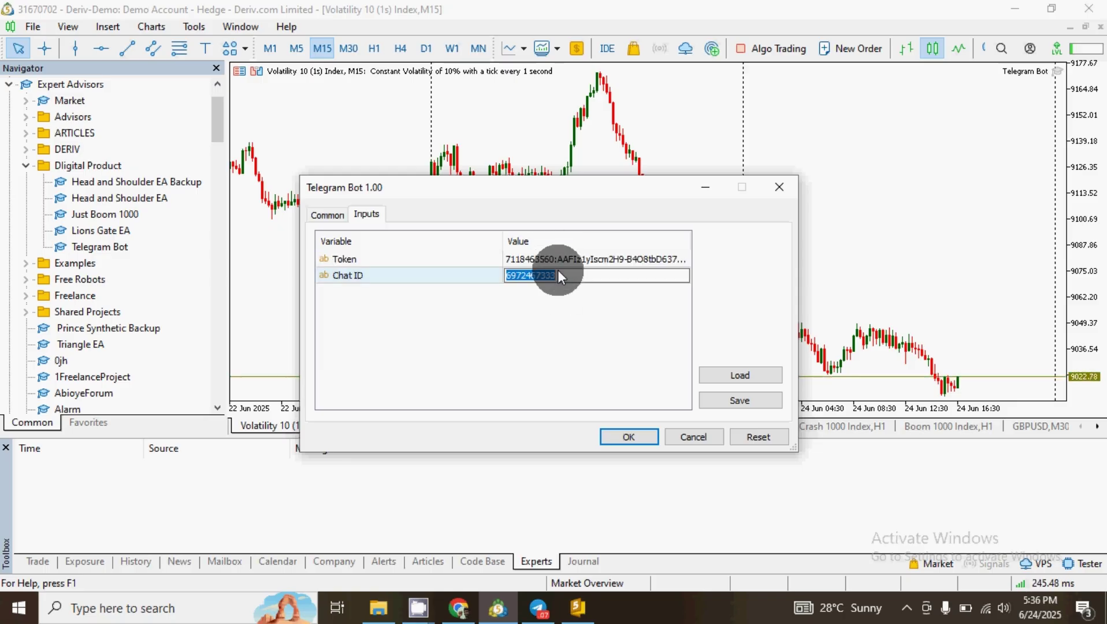
click(625, 436)
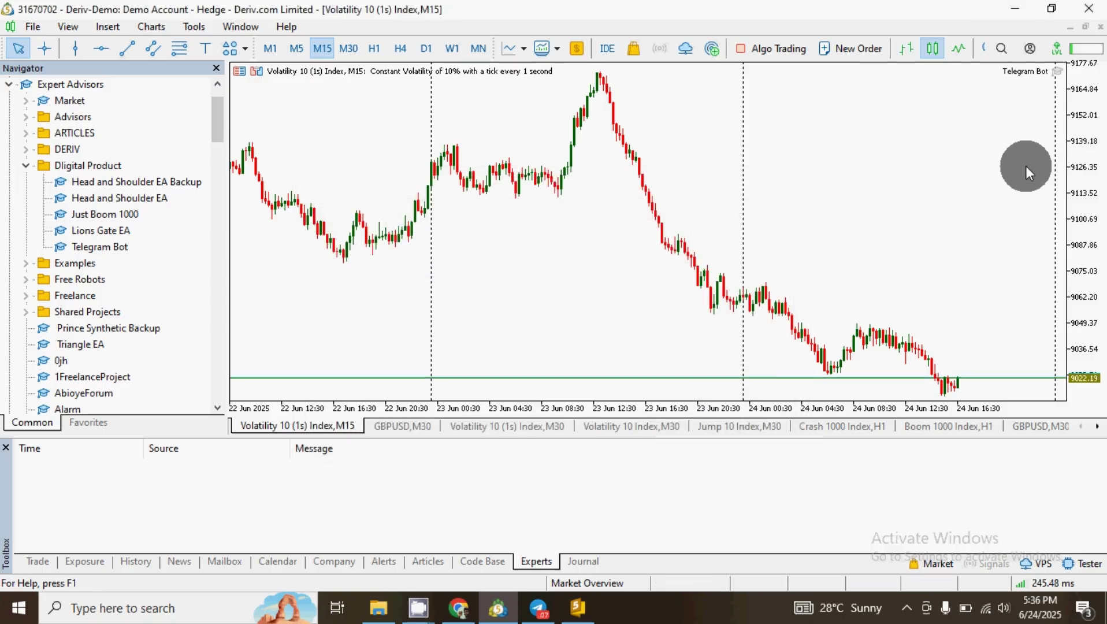
Step: Place MetaTrader 5 and Telegram side by side, with the Youtubemt5bot chat open in Telegram
scroll(820, 243, down, 1)
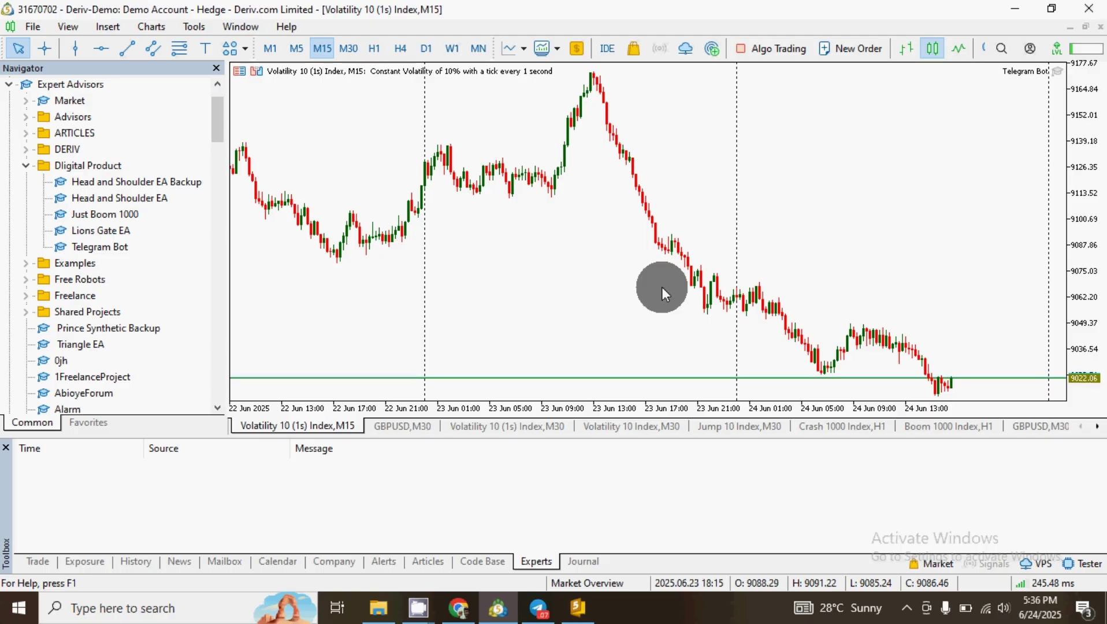
key(super+Down)
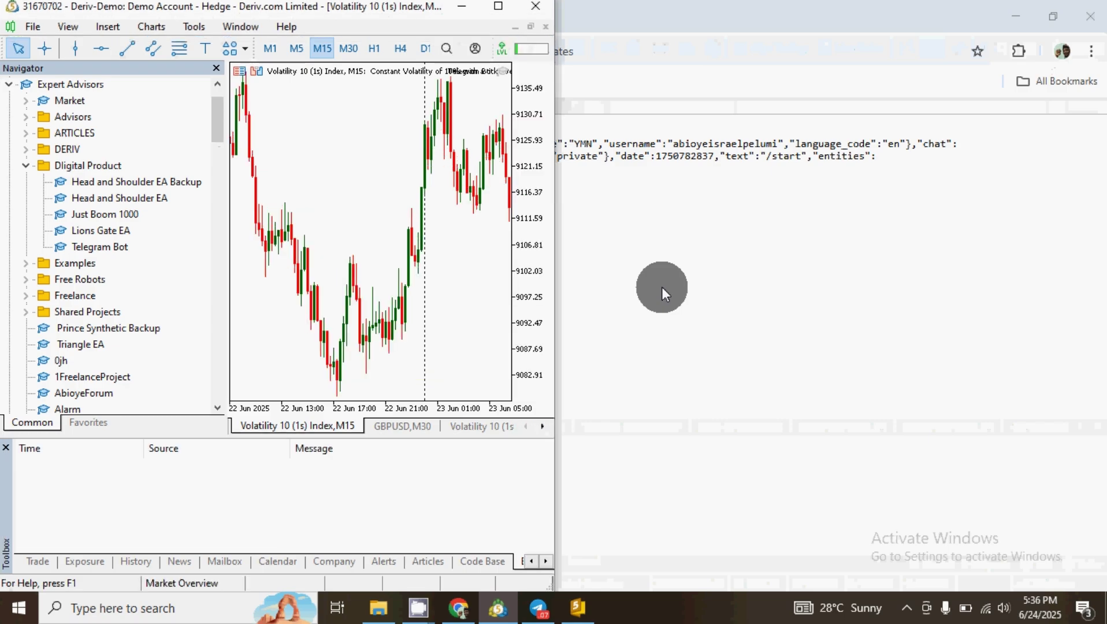
click(538, 607)
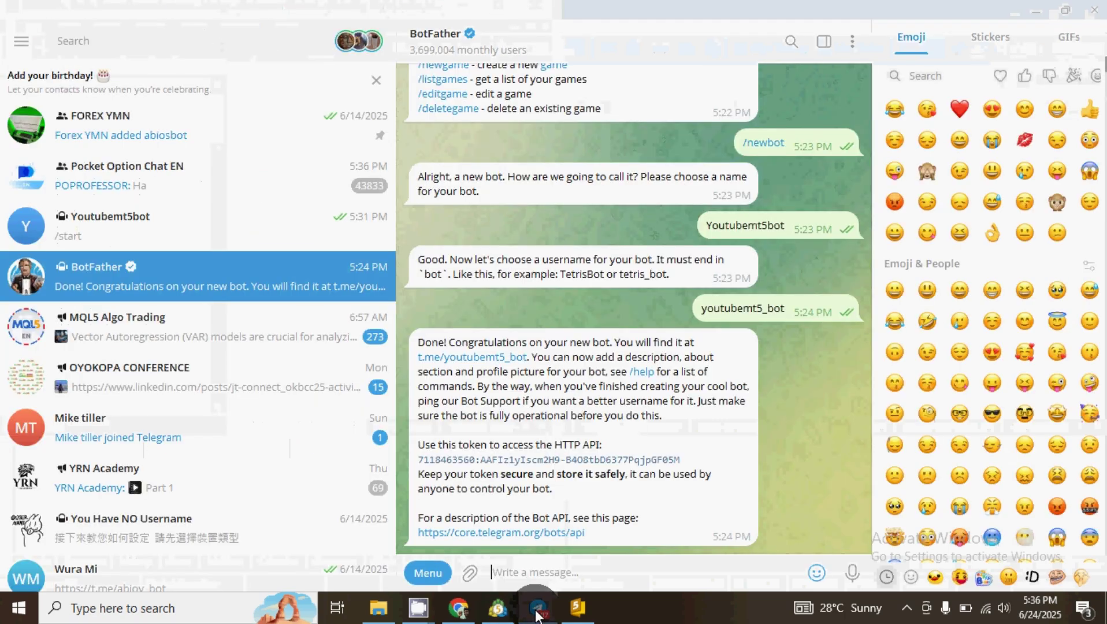
double_click(643, 484)
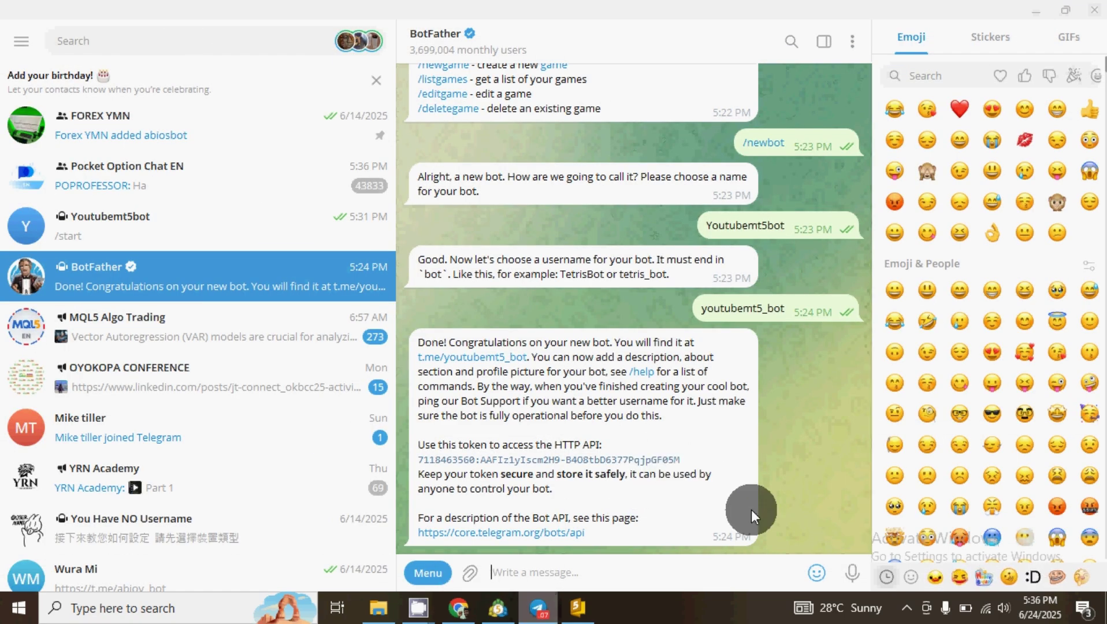
key(super+Right)
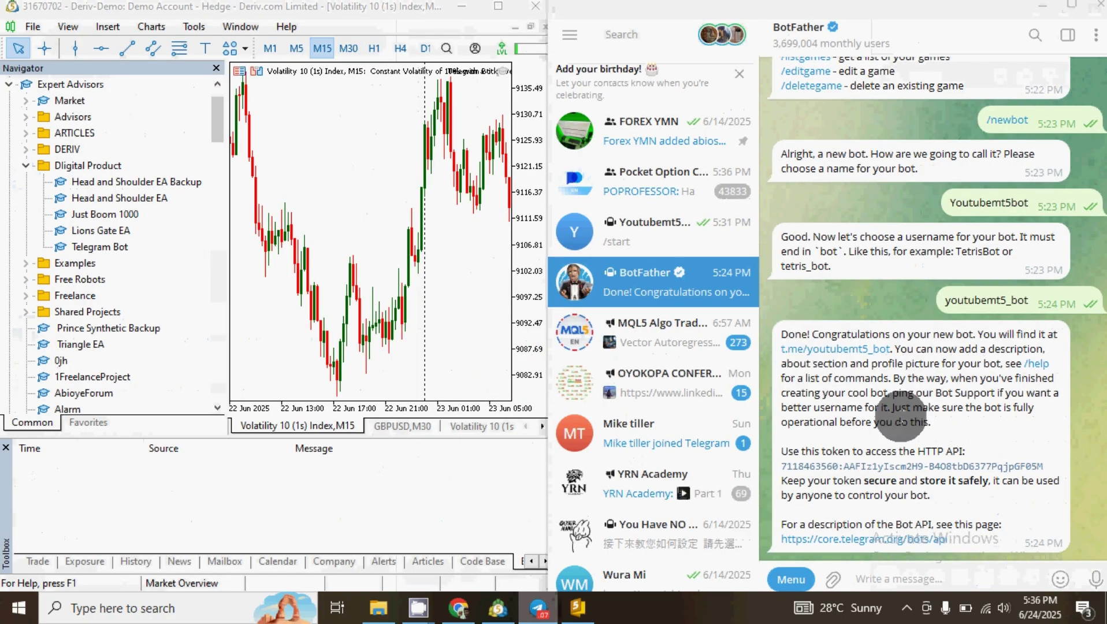
click(657, 237)
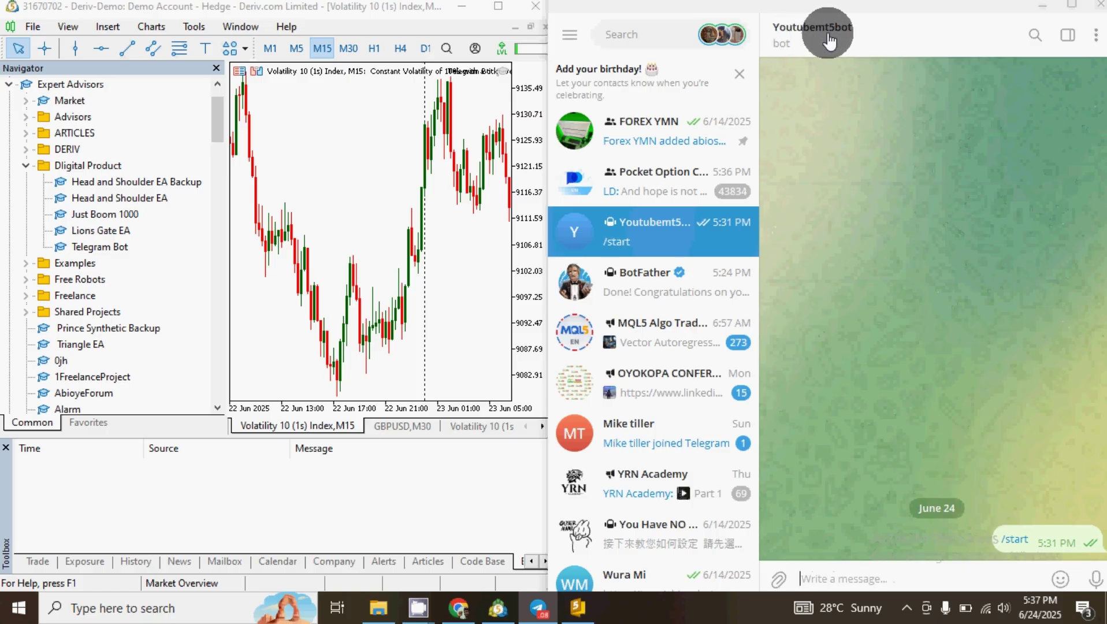
drag(395, 310, 144, 157)
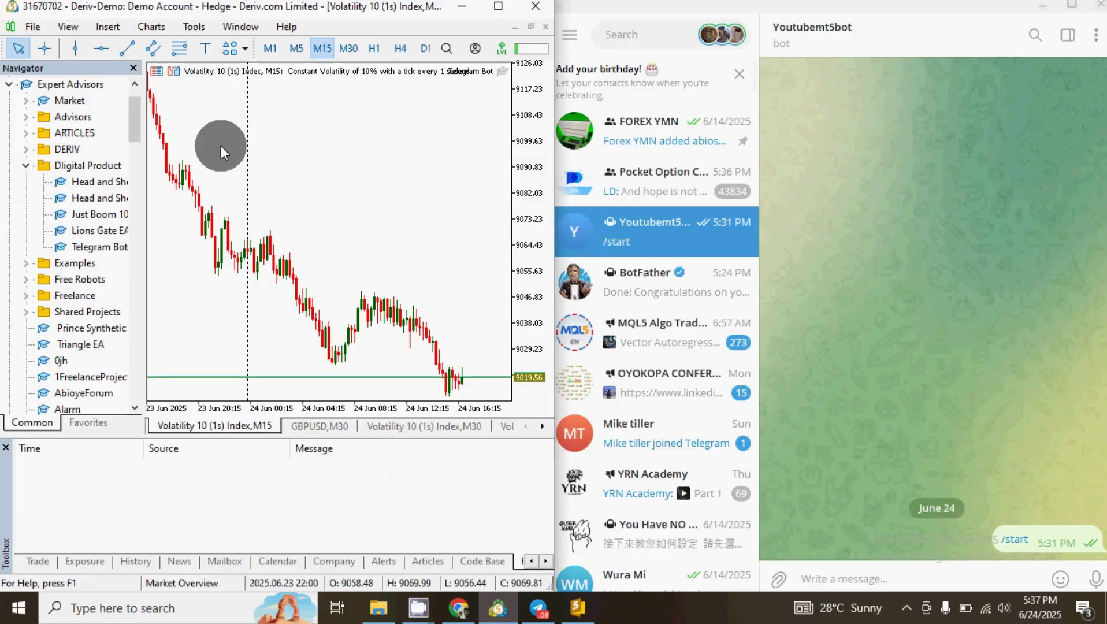
click(192, 27)
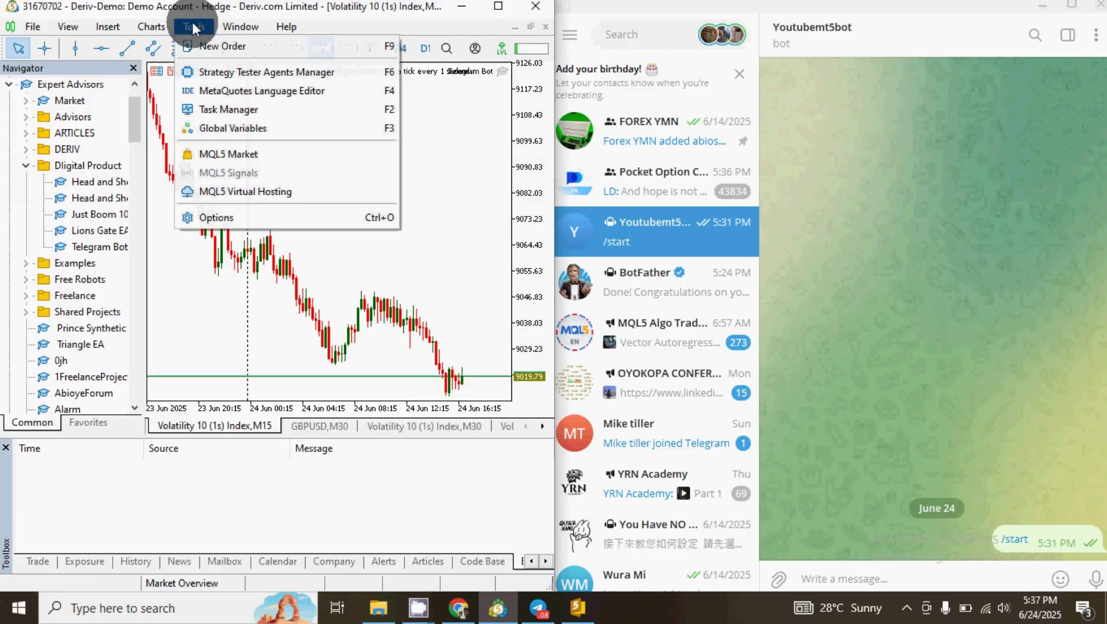
click(238, 220)
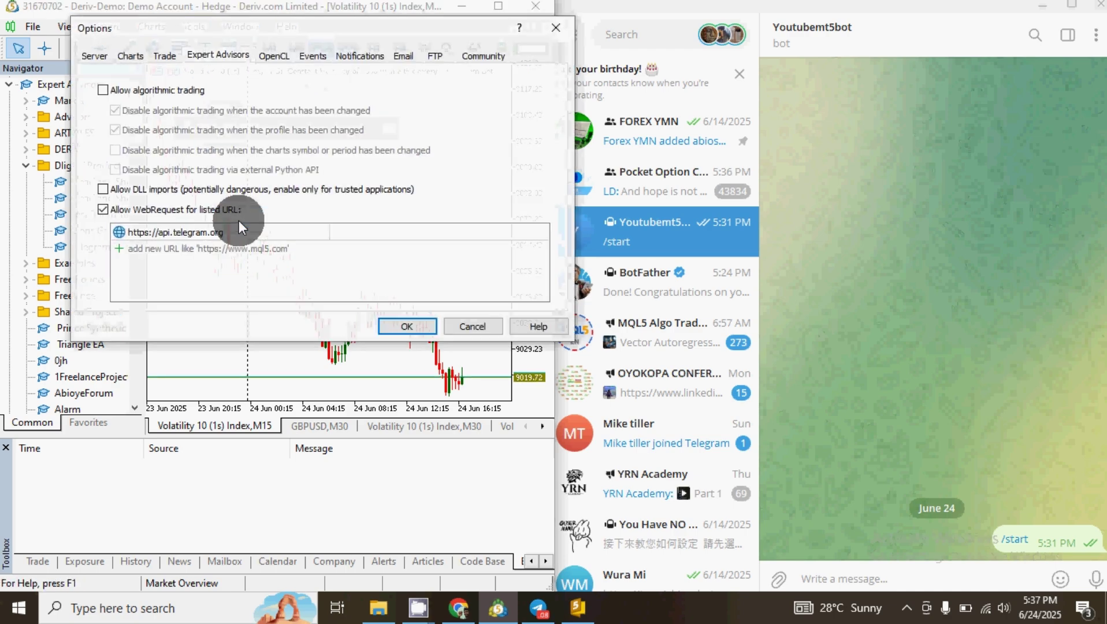
click(204, 245)
click(204, 246)
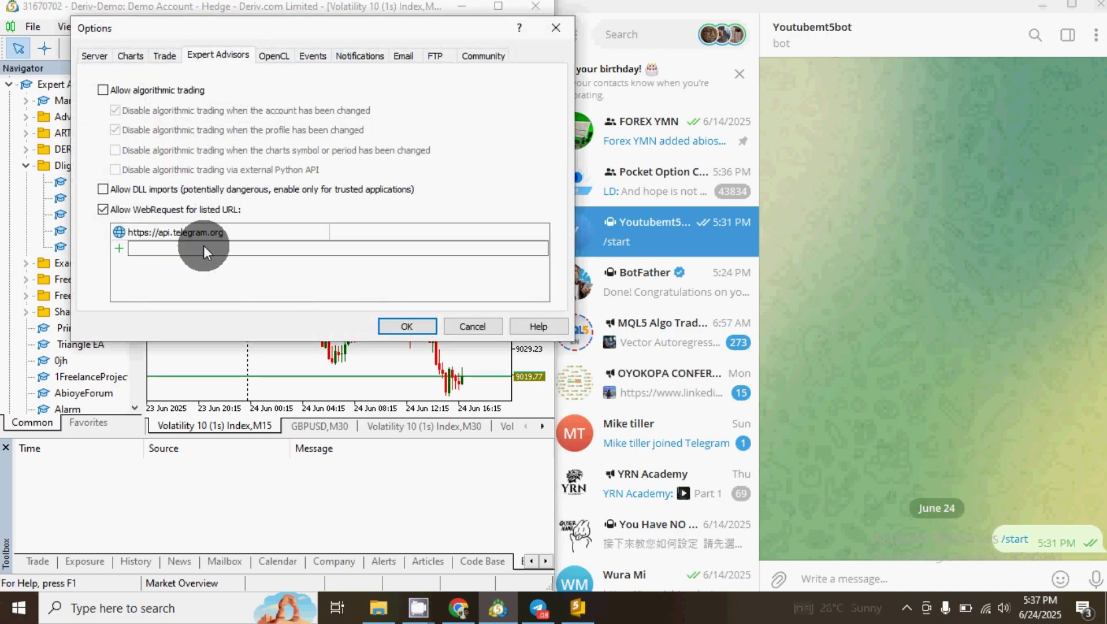
text(https)
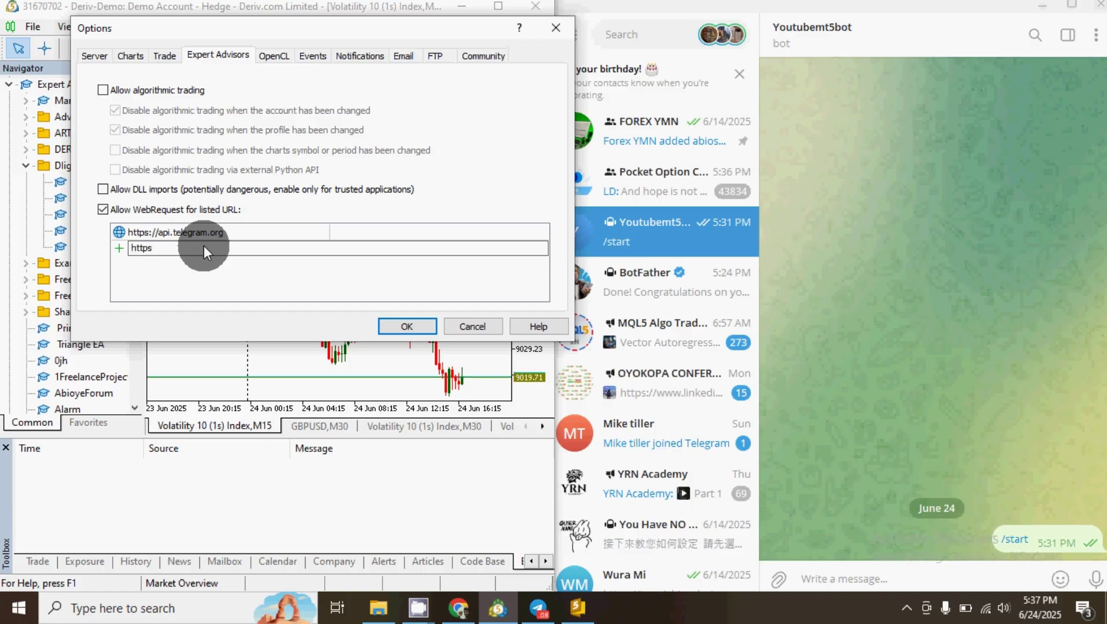
text(://)
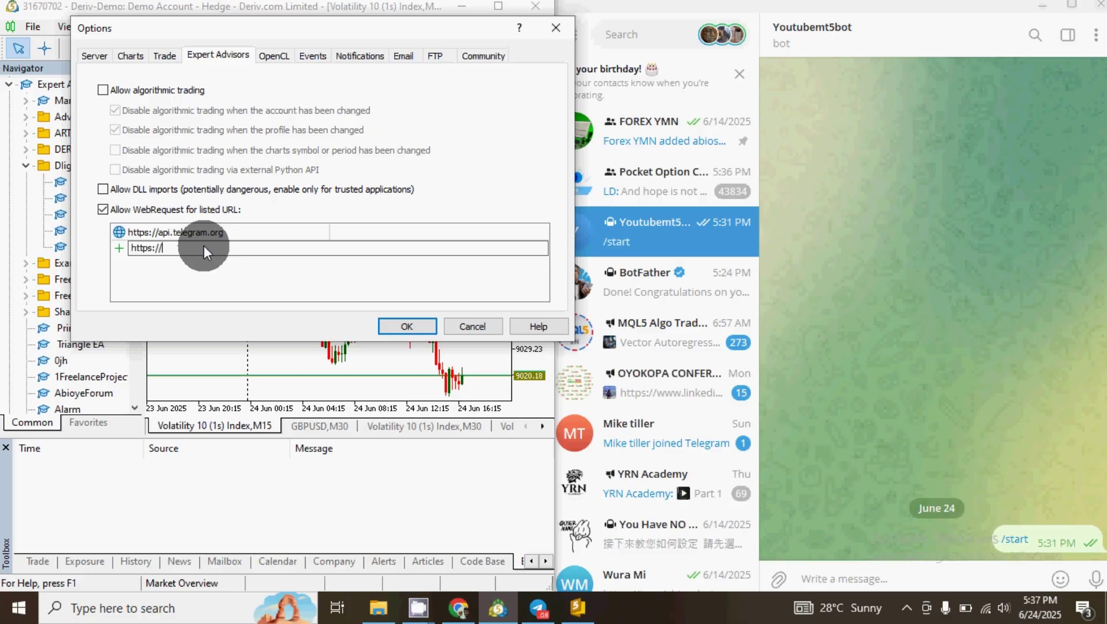
text(api)
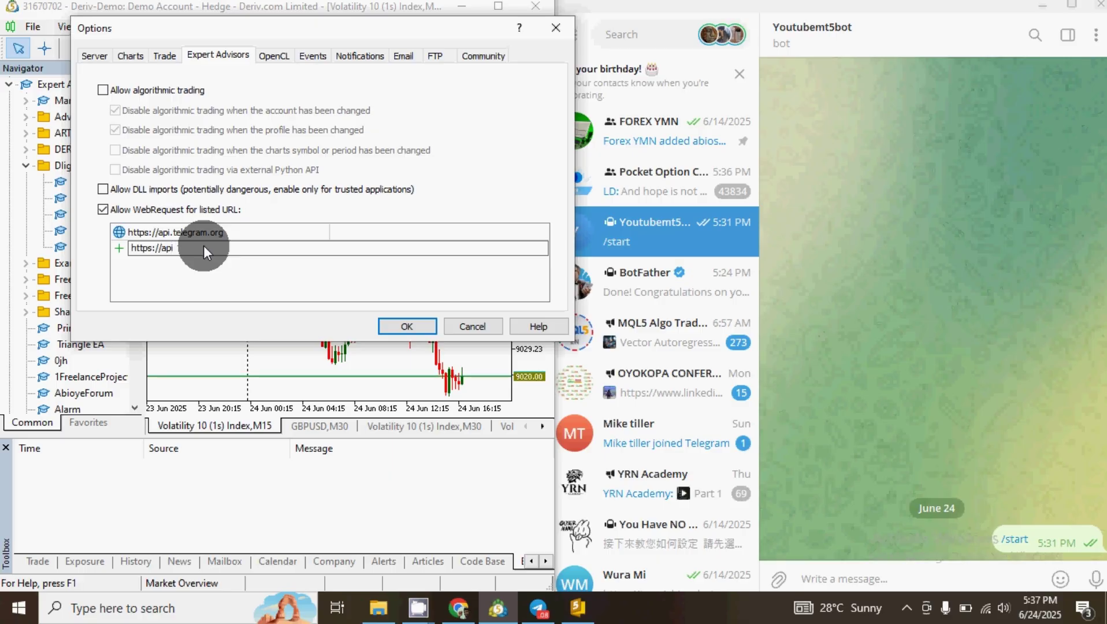
text(.tel)
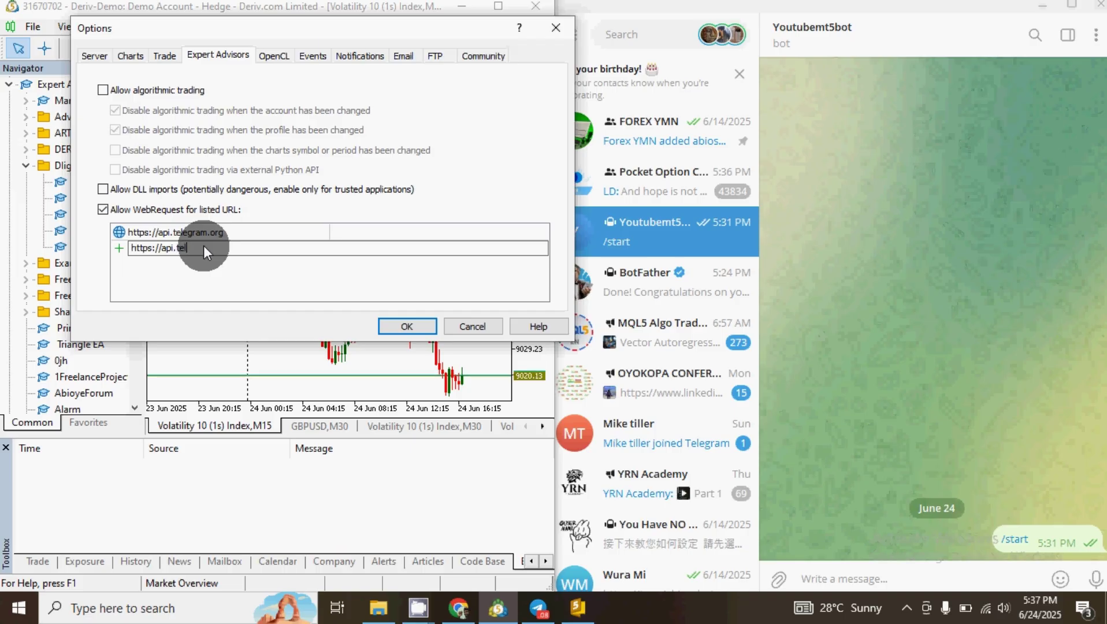
text(egram)
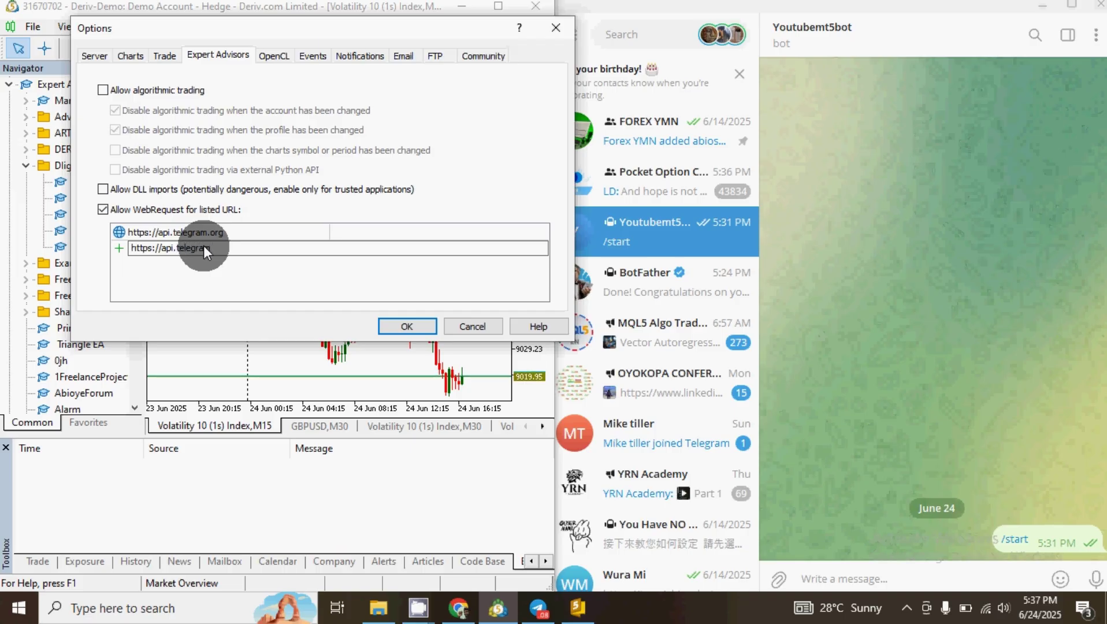
text(.or)
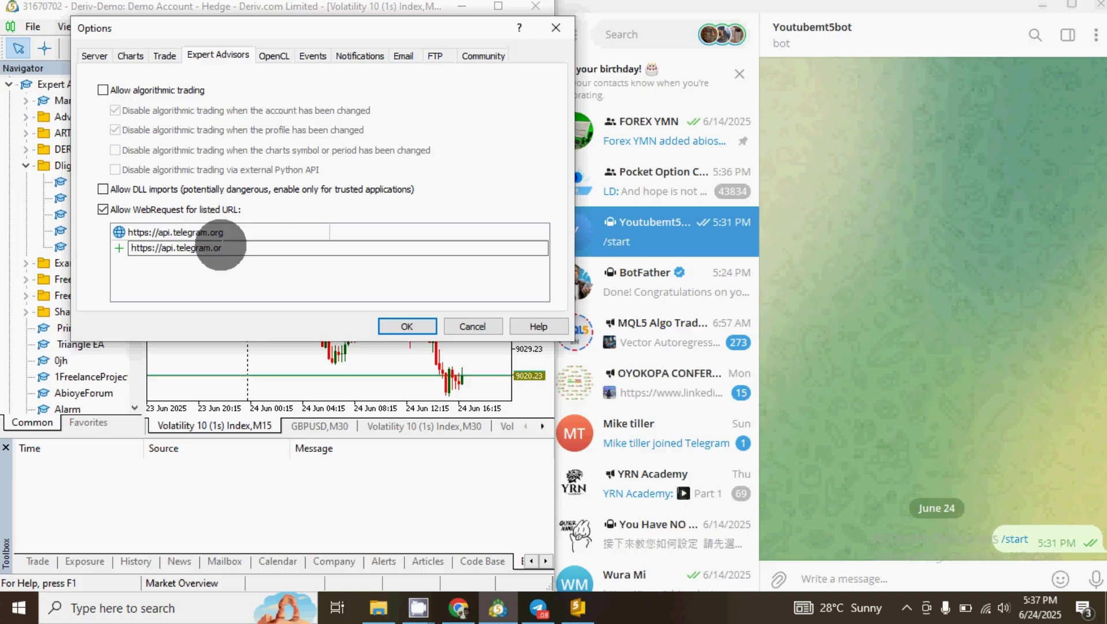
text(g)
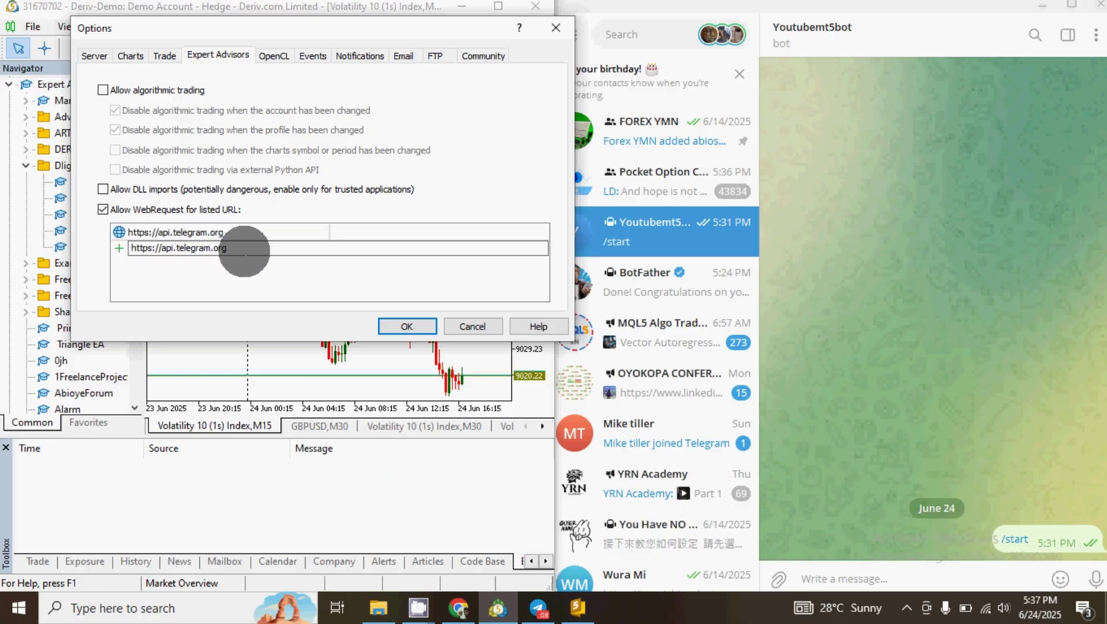
click(394, 324)
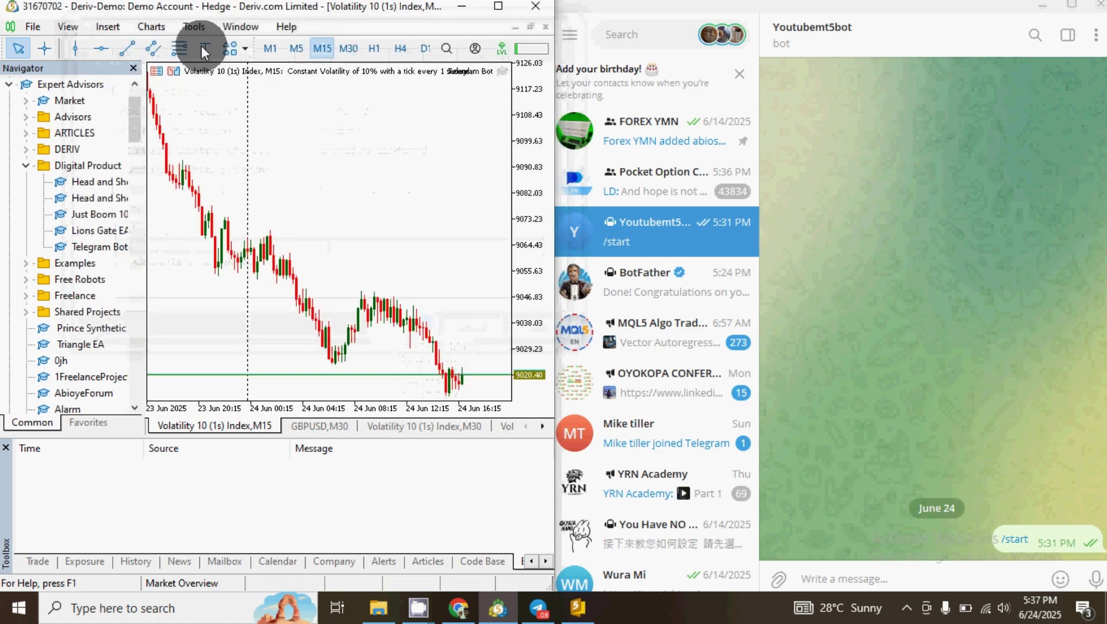
Step: Check in the Expert Advisors options that WebRequest is allowed and the Telegram API URL is listed, and close the options
click(194, 29)
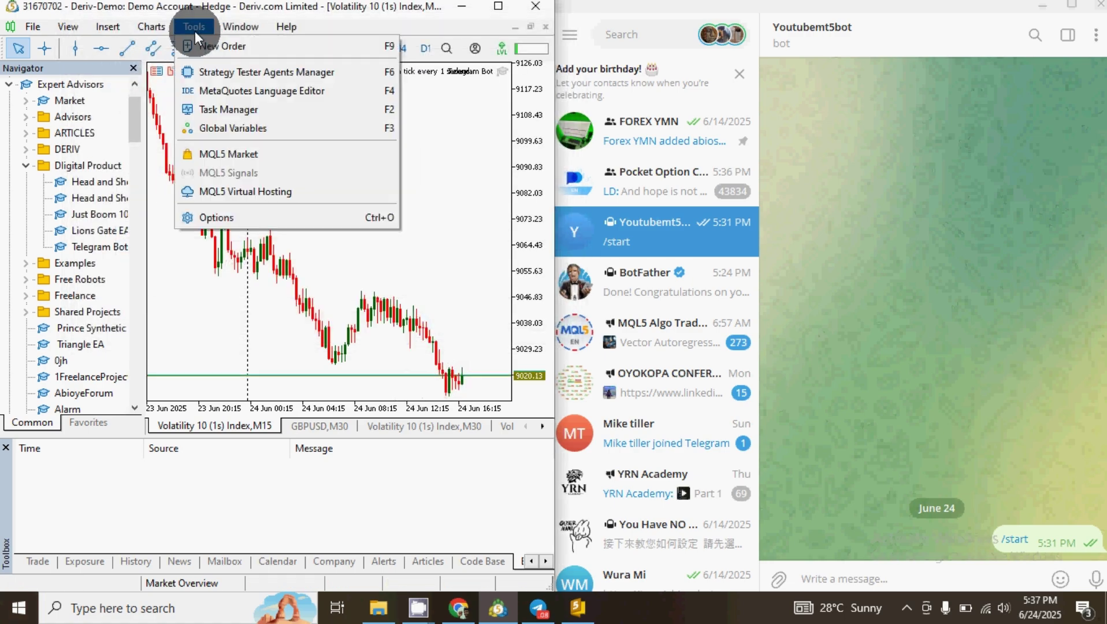
click(271, 224)
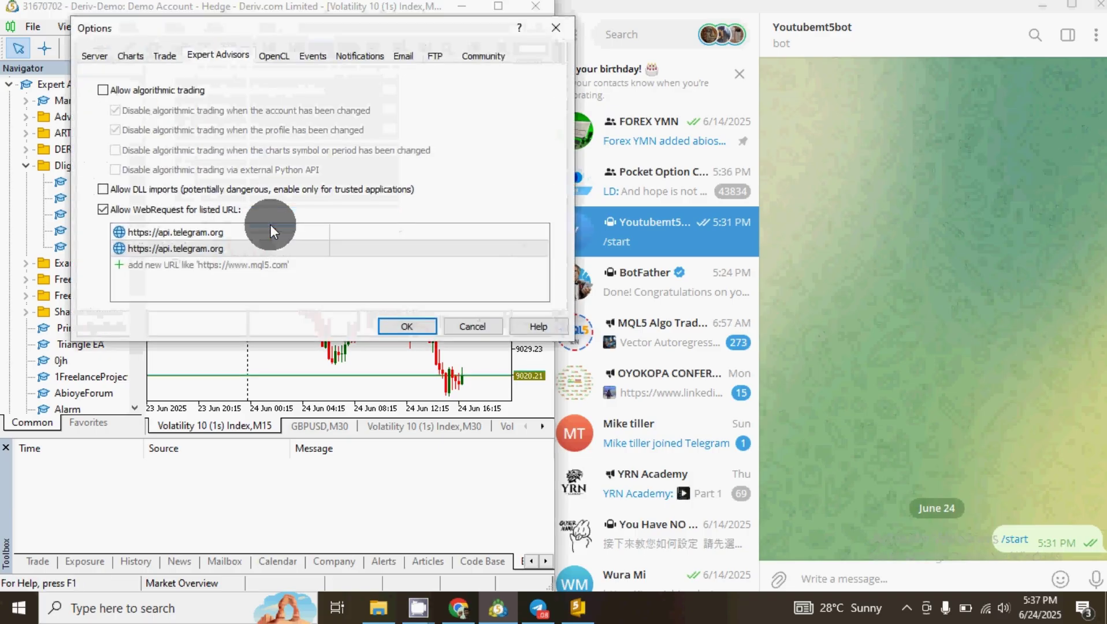
click(102, 209)
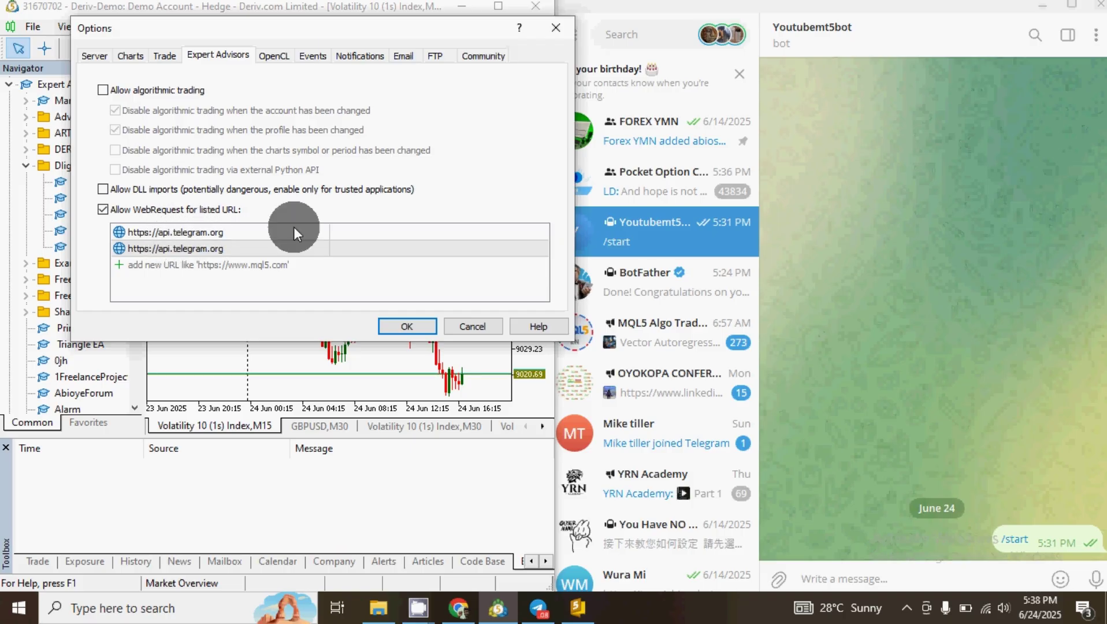
click(414, 327)
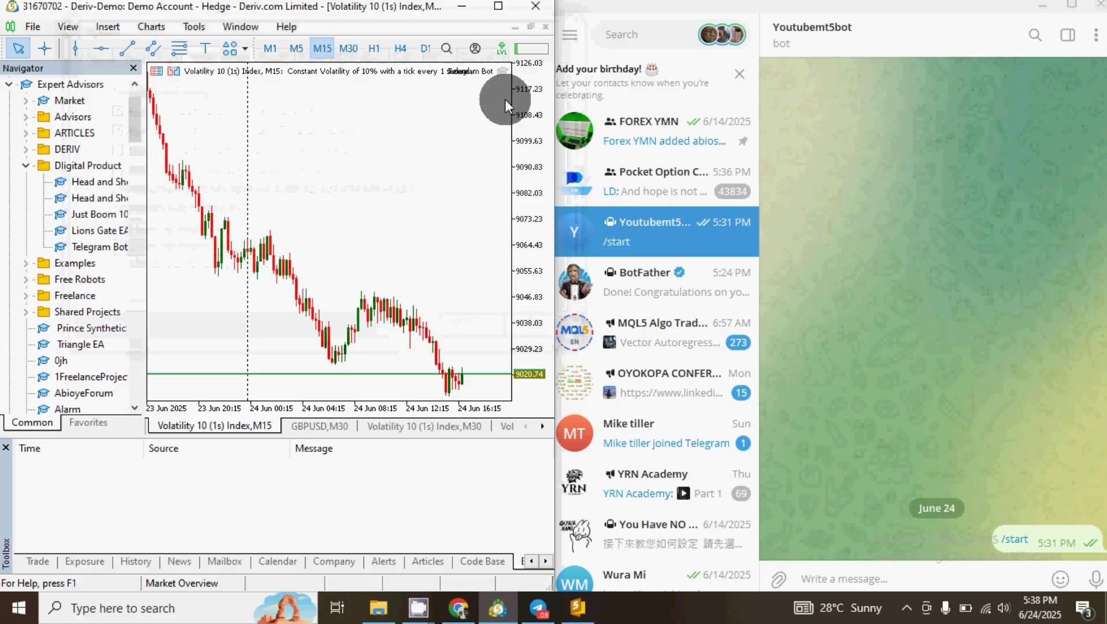
Step: Show the one-click trading panel on the Volatility 10 (1s) Index M15 chart
click(172, 72)
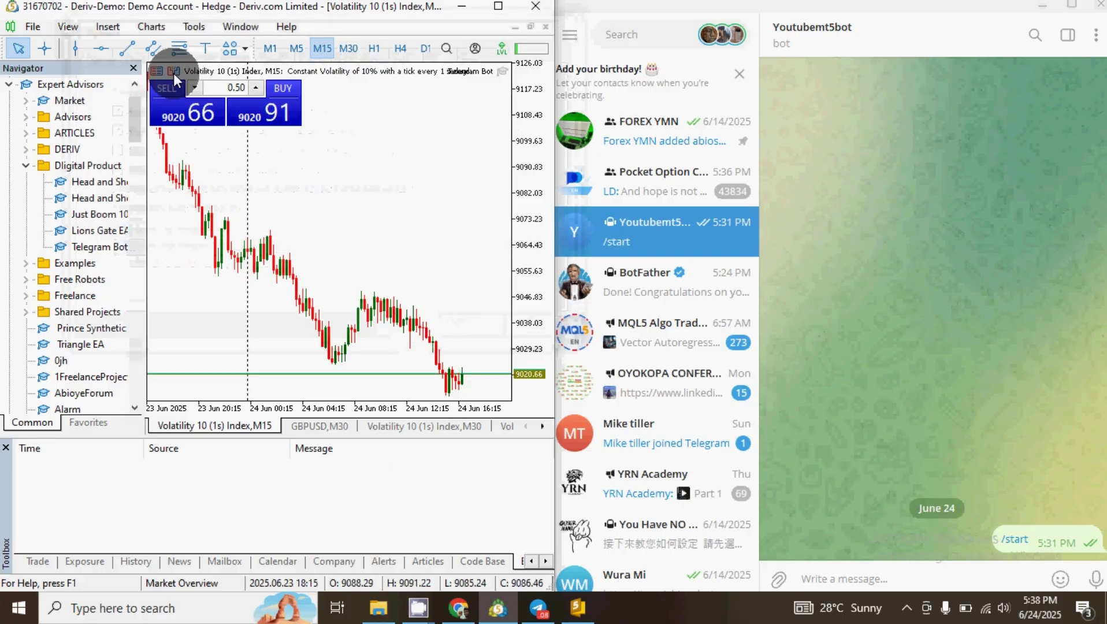
right_click(263, 154)
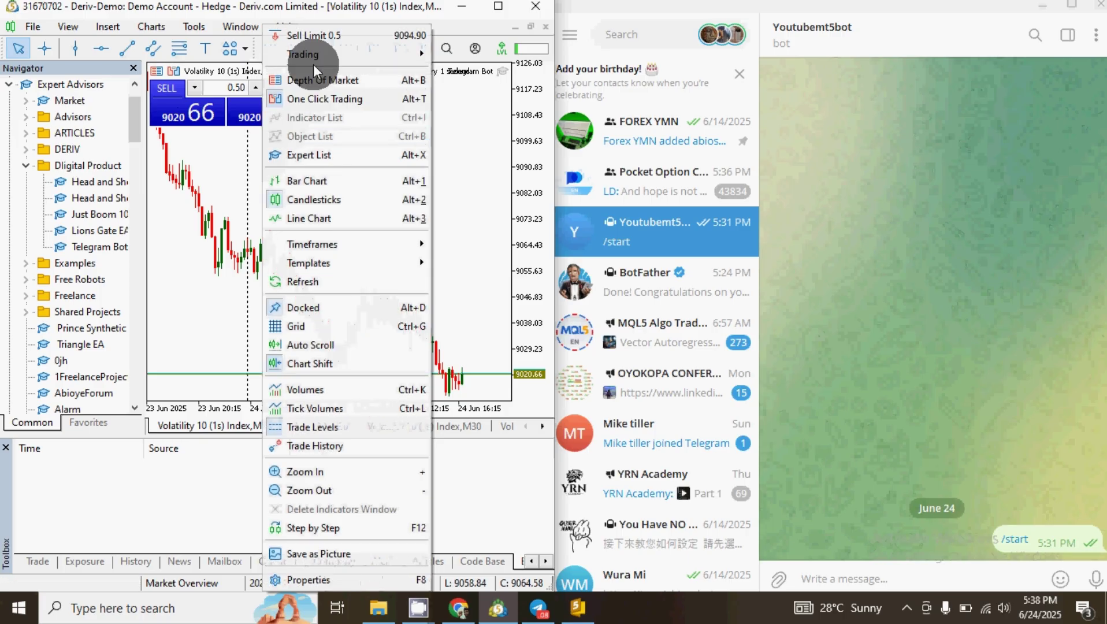
mouse_move(310, 47)
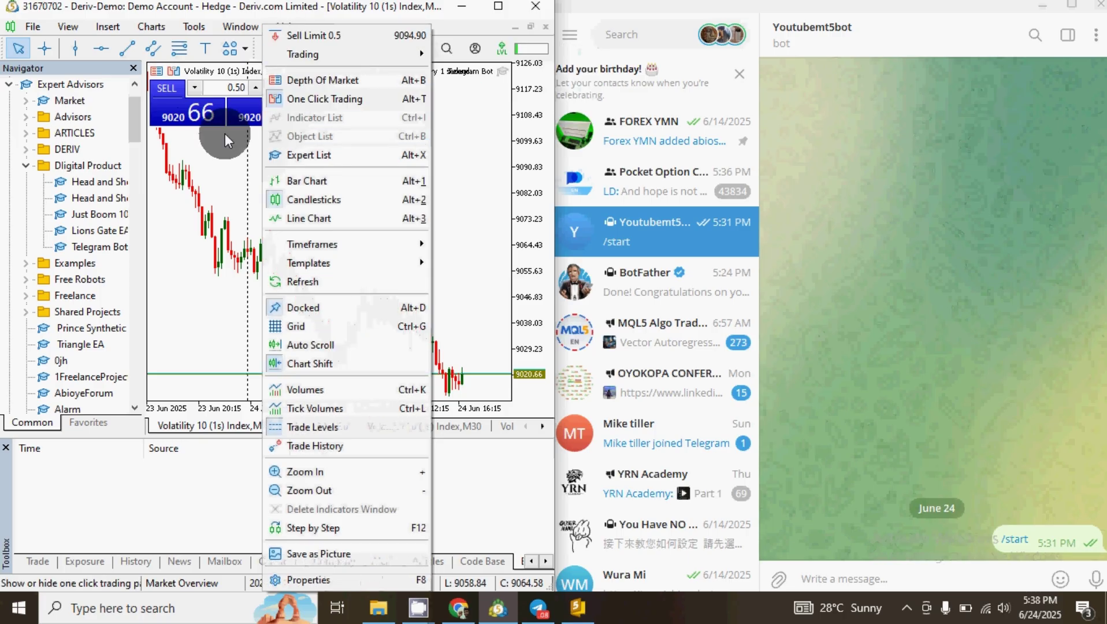
click(215, 149)
Step: Accept the One Click Trading terms and buy 0.50 lots of Volatility 10 (1s) Index at market price
click(263, 110)
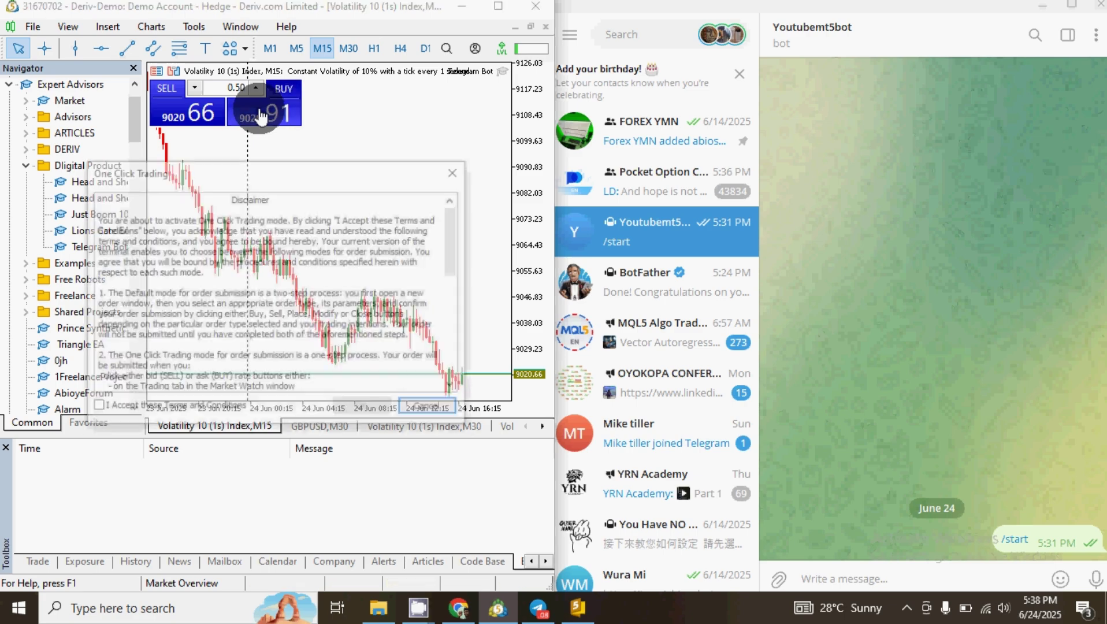
click(95, 407)
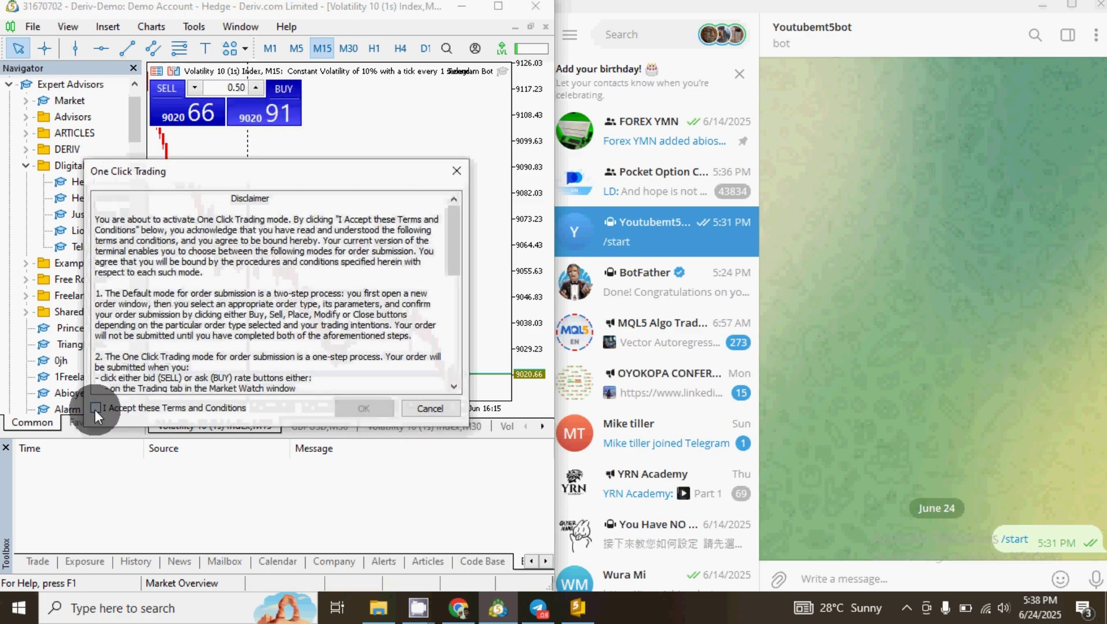
click(373, 409)
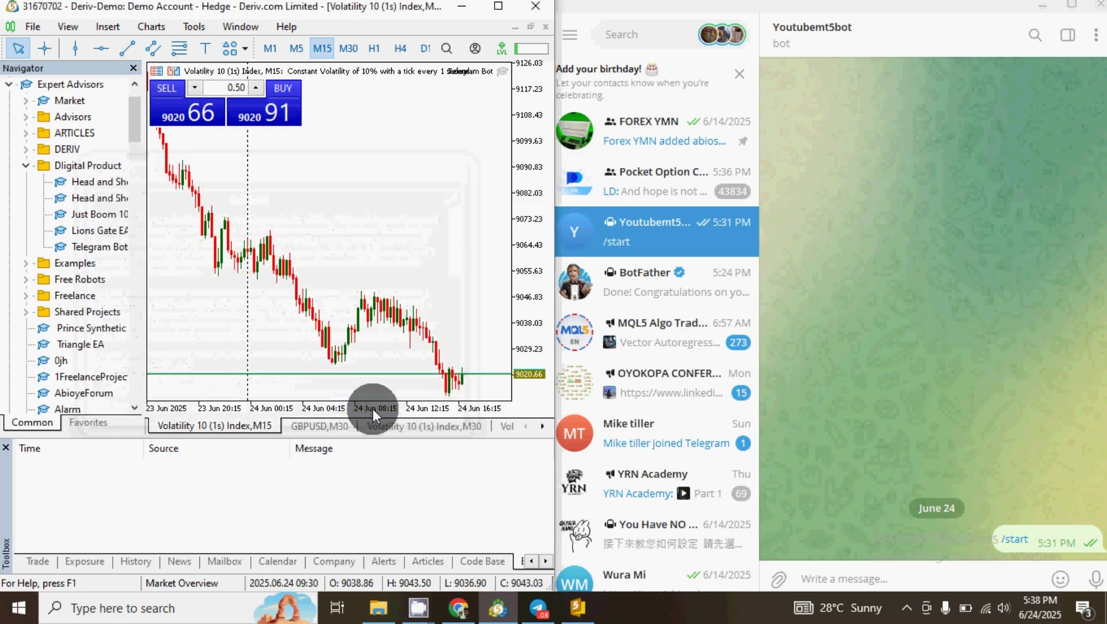
click(278, 132)
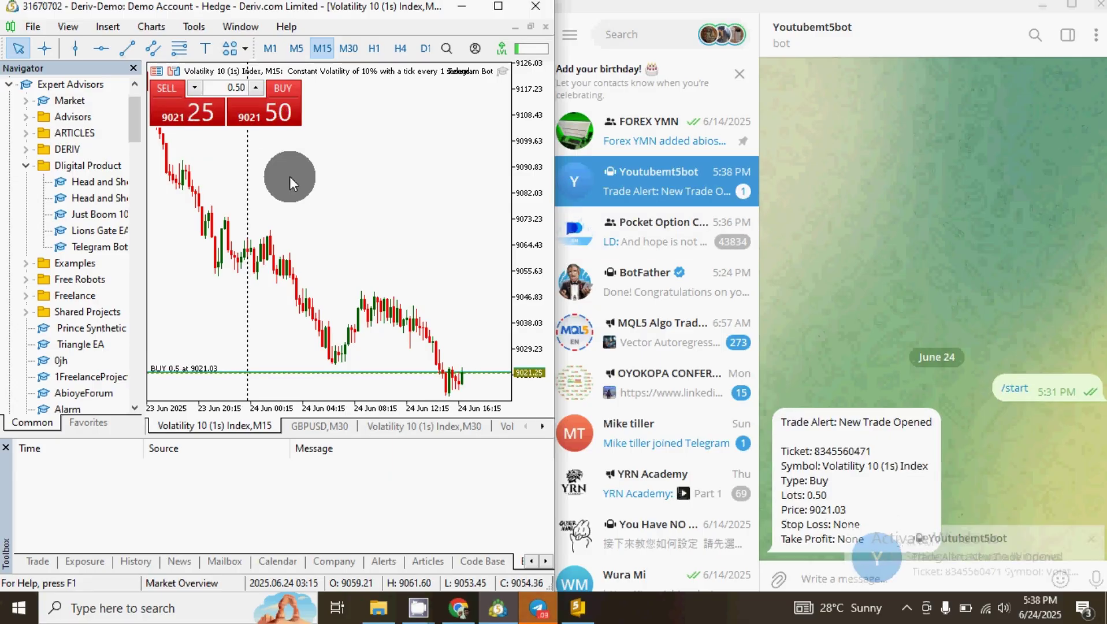
Step: Check the ticket number in the new-trade alert for the buy position in the Youtubemt5bot chat in Telegram
click(998, 453)
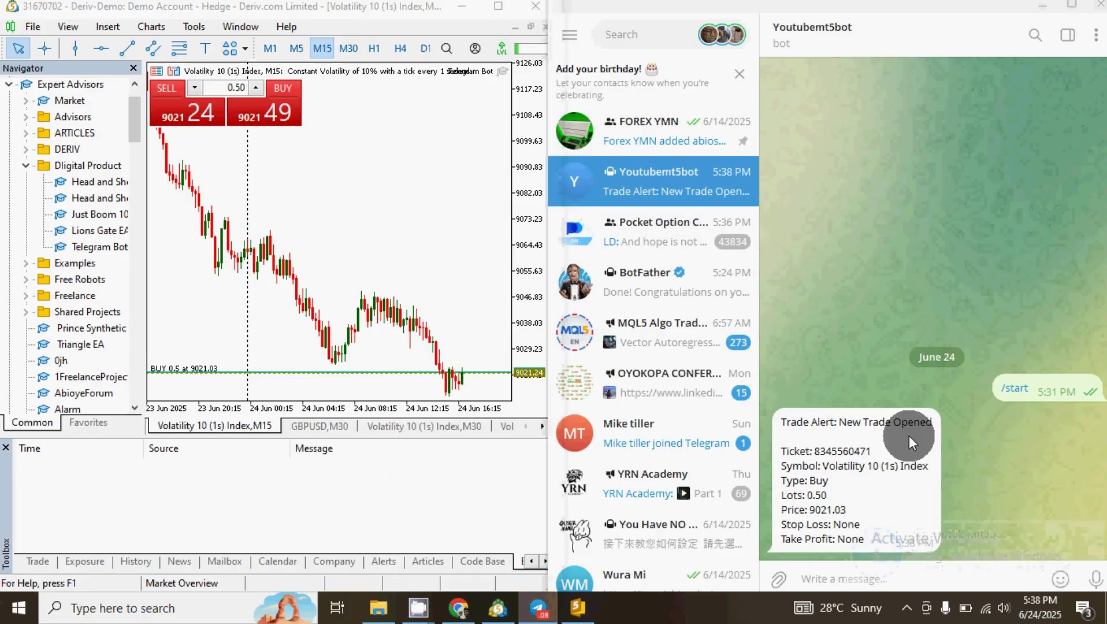
double_click(854, 469)
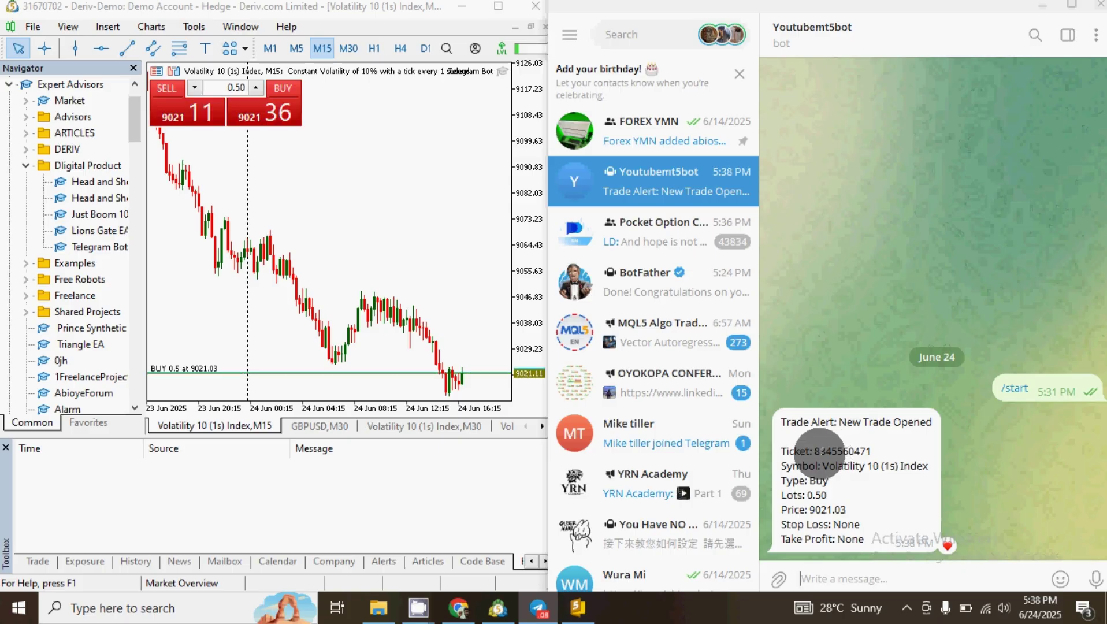
drag(813, 451, 874, 451)
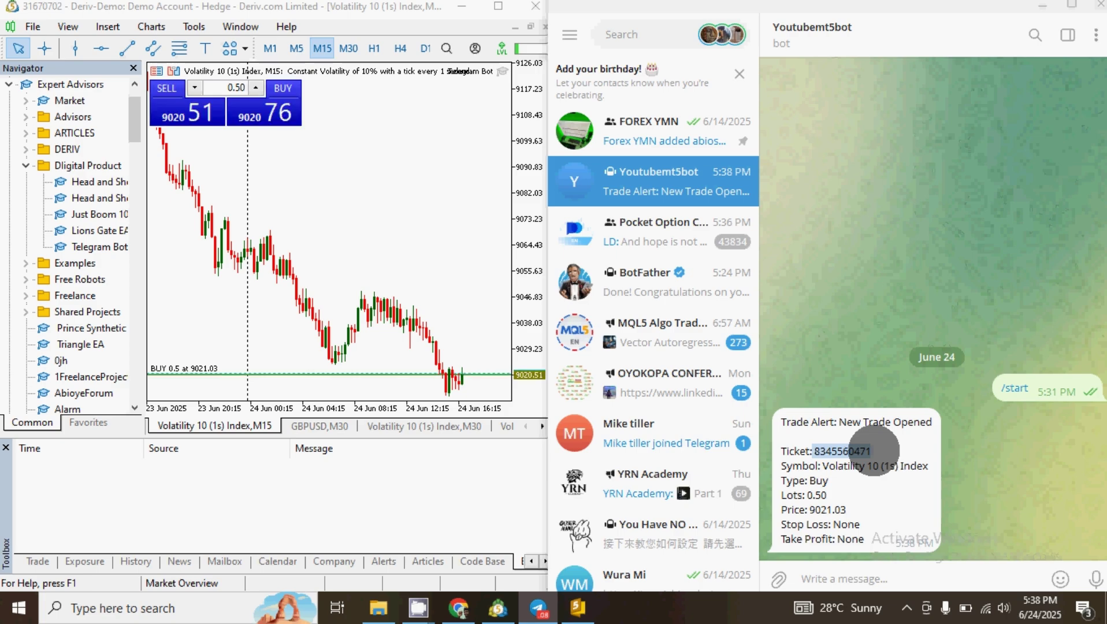
Step: Set the buy position's take profit to about 9078.14 on the MetaTrader 5 chart and compare its alerts in Telegram
click(444, 379)
drag(444, 376, 444, 204)
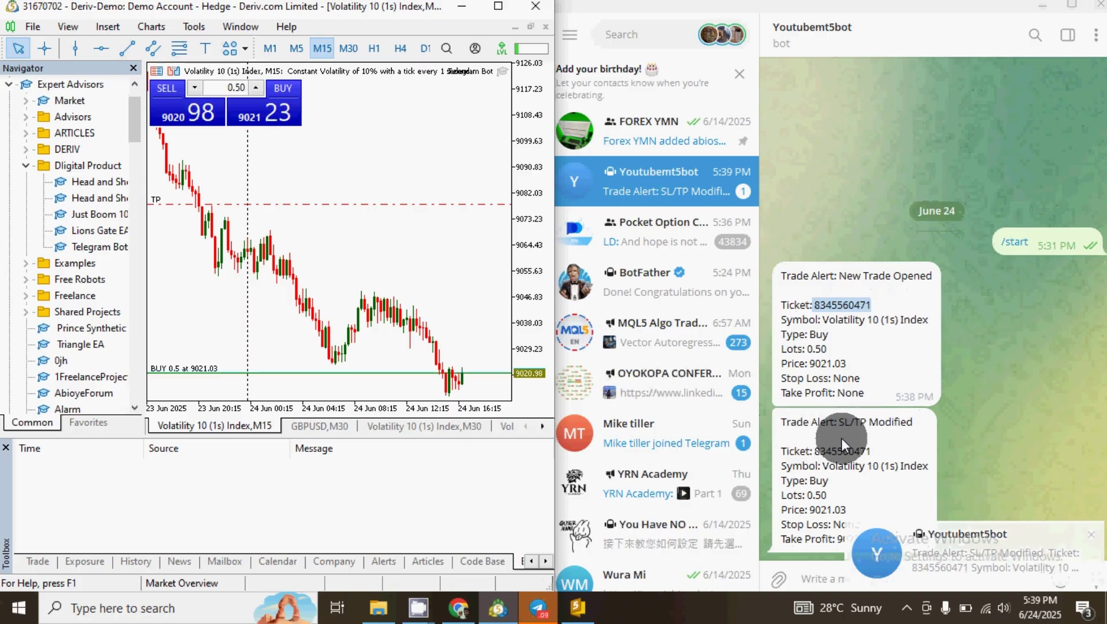
double_click(890, 423)
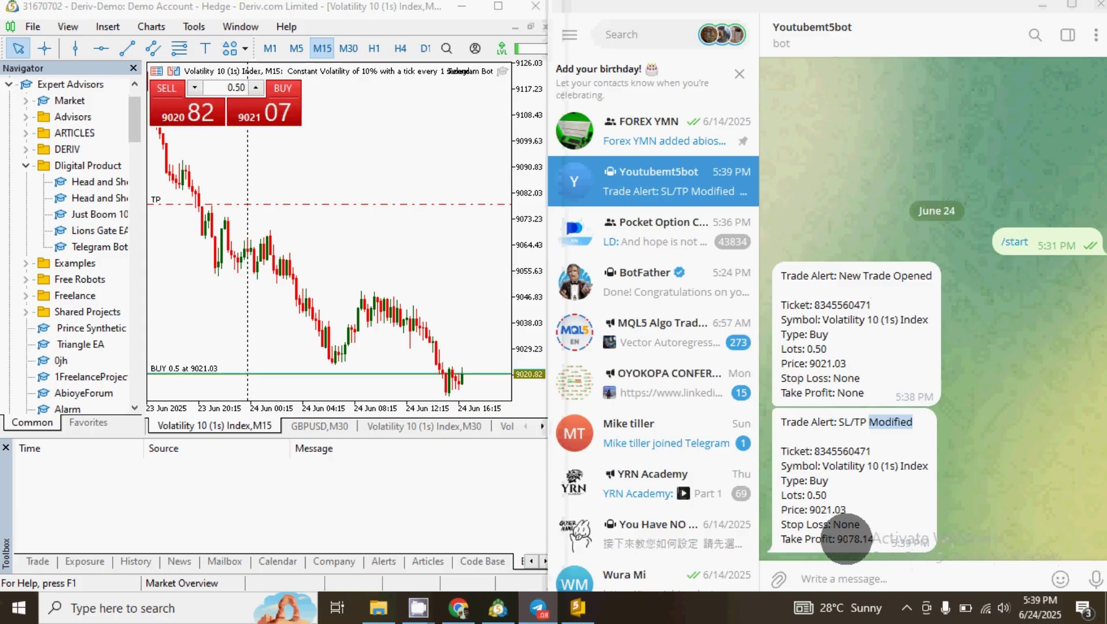
double_click(848, 538)
double_click(847, 539)
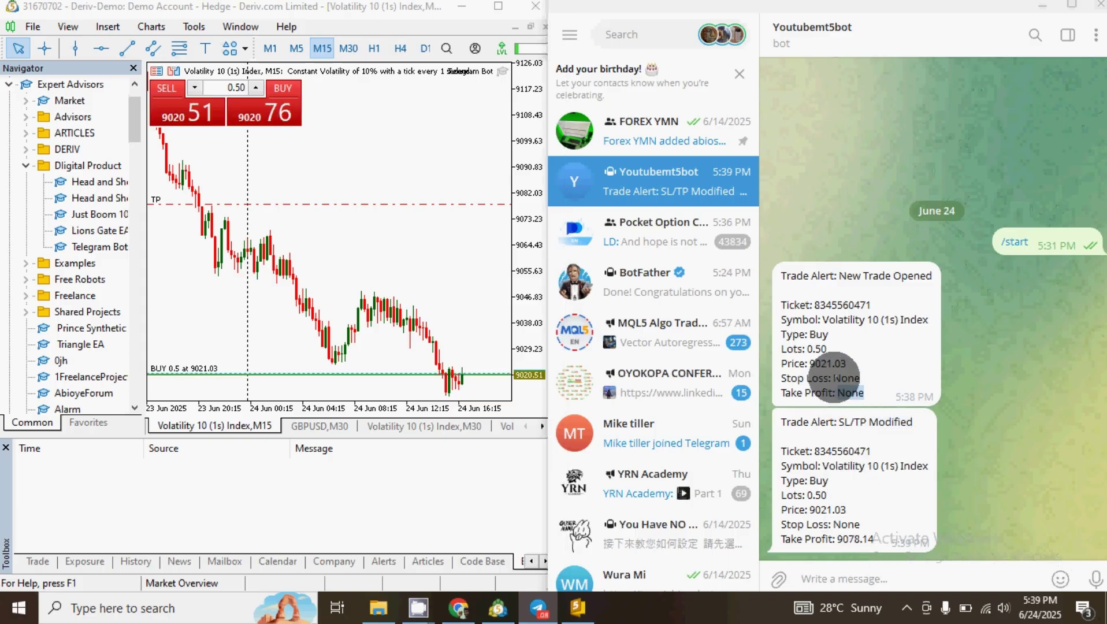
double_click(847, 377)
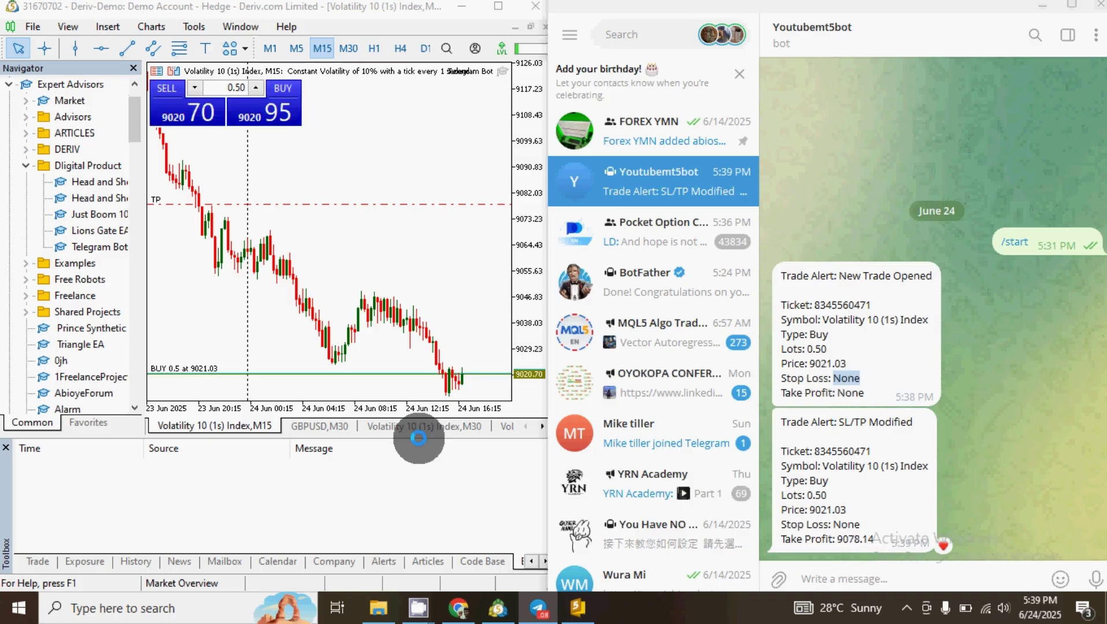
Step: Set the buy position's stop loss to about 9006.52 on the MetaTrader 5 chart and compare the alerts' ticket numbers in Telegram
drag(531, 276, 534, 312)
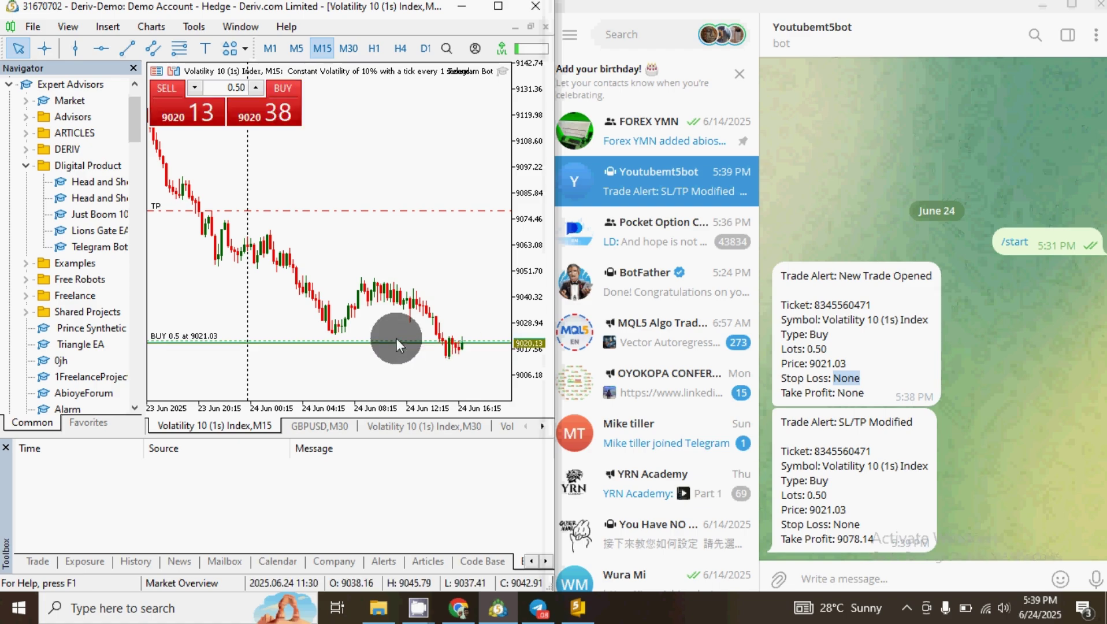
drag(396, 346, 395, 374)
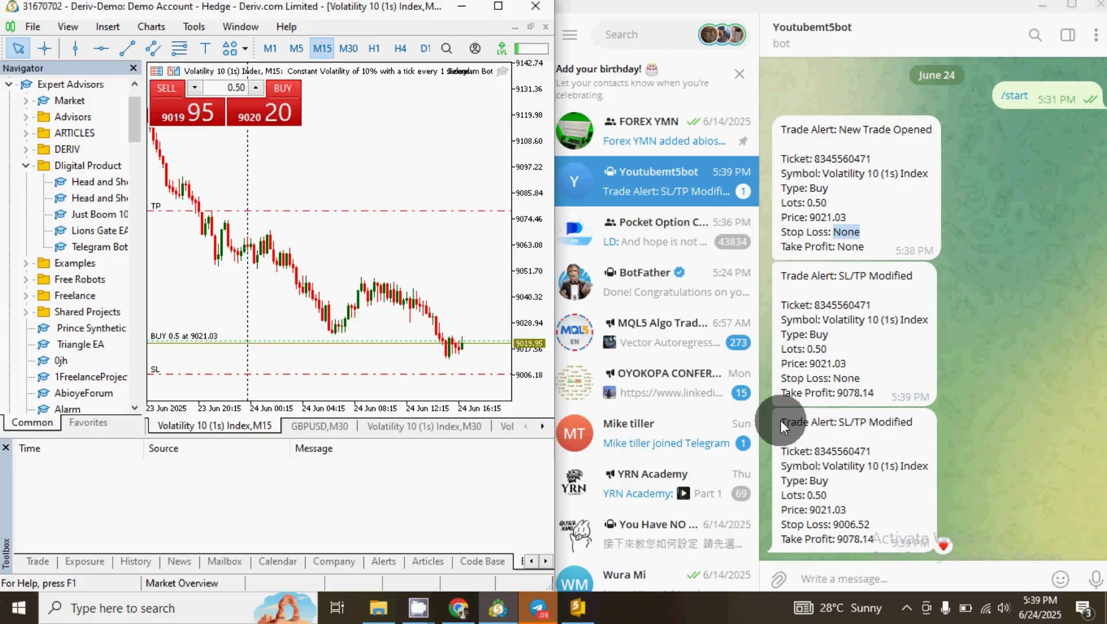
click(812, 448)
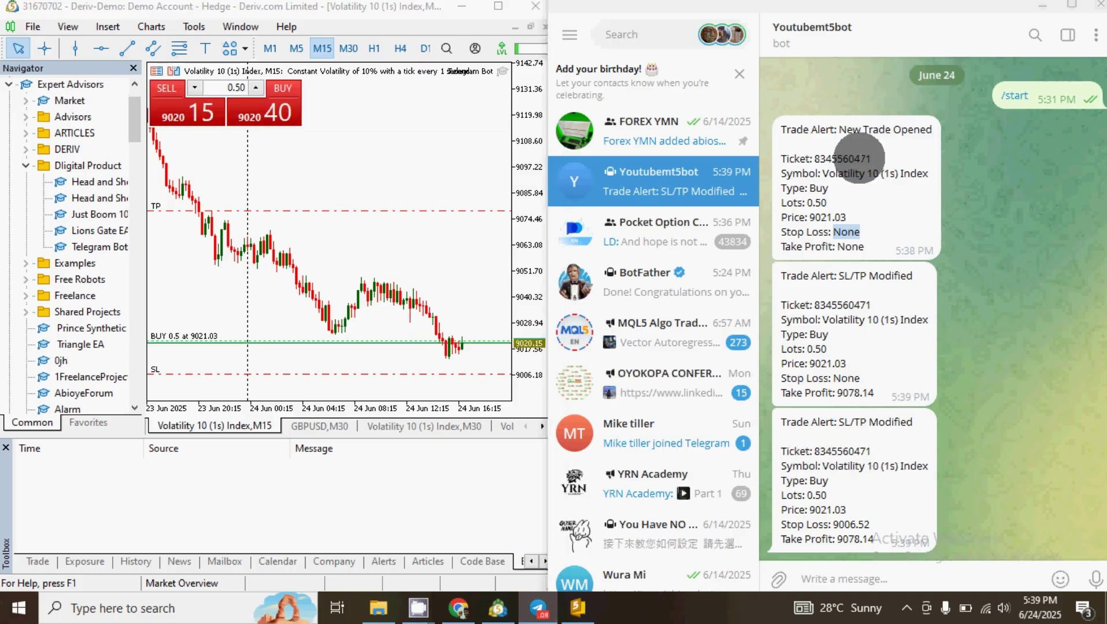
double_click(848, 158)
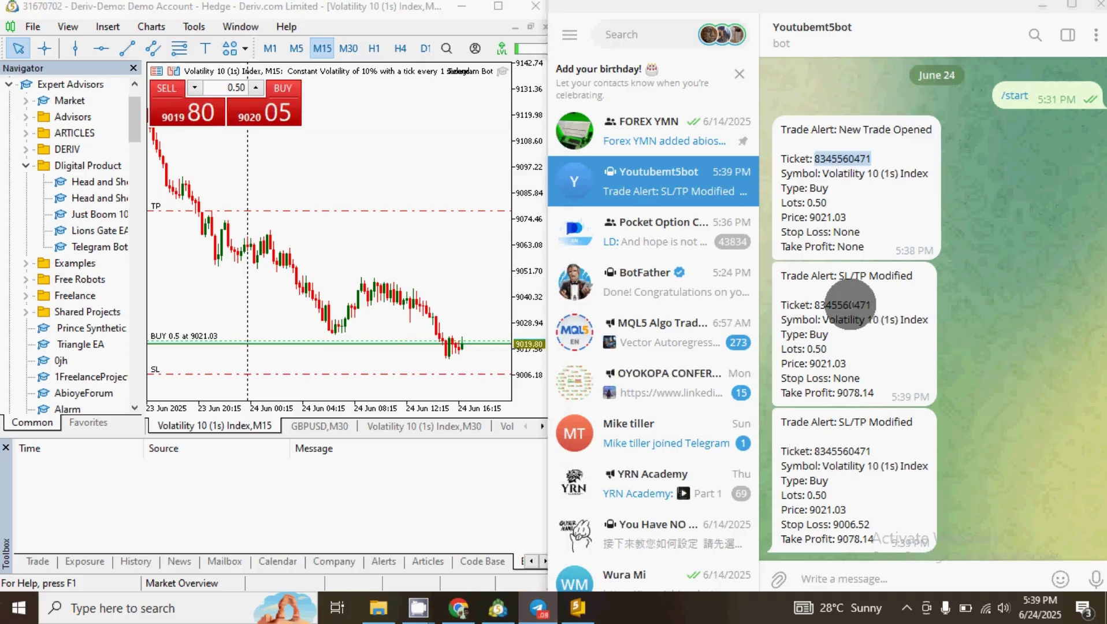
click(850, 300)
double_click(850, 305)
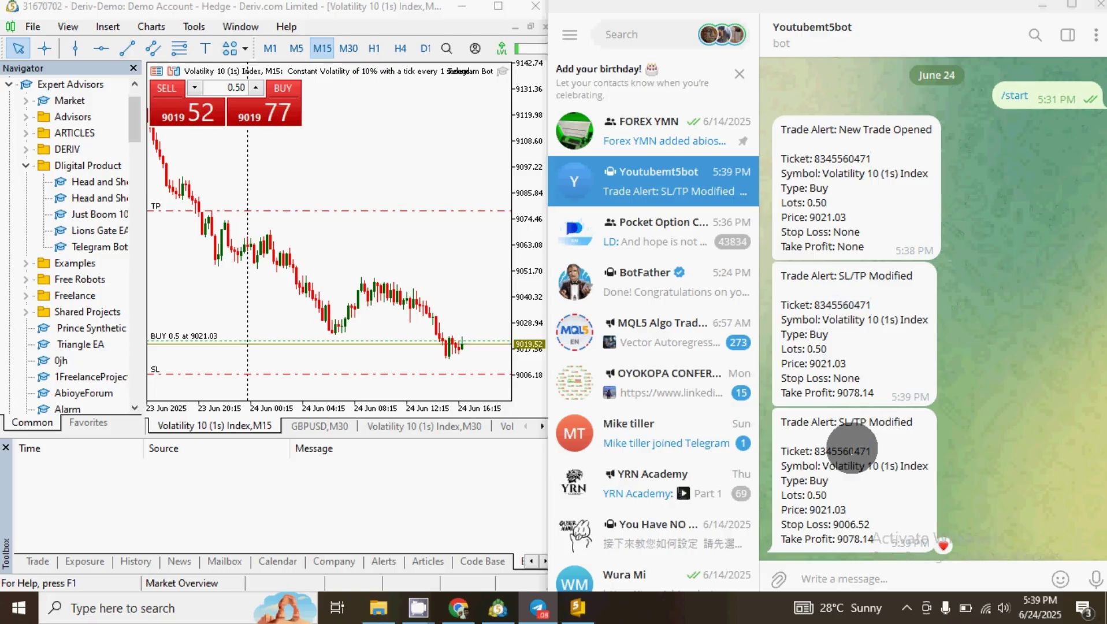
double_click(851, 451)
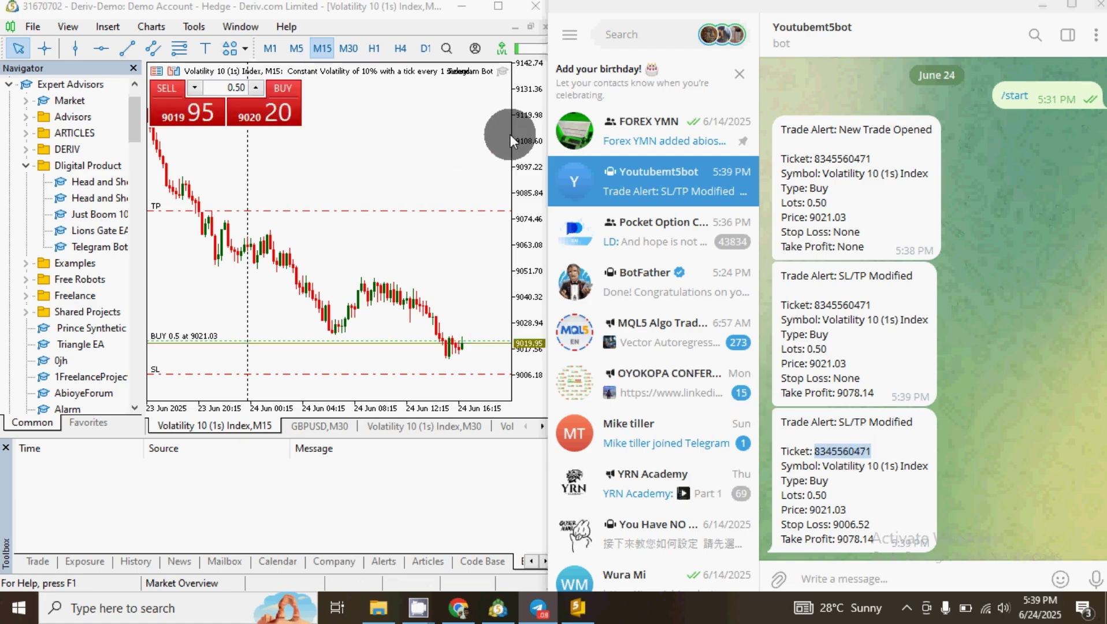
Step: Sell 0.50 lots of Volatility 10 (1s) Index at market price in MetaTrader 5 and check the new trade's ticket in Telegram
drag(523, 139, 520, 239)
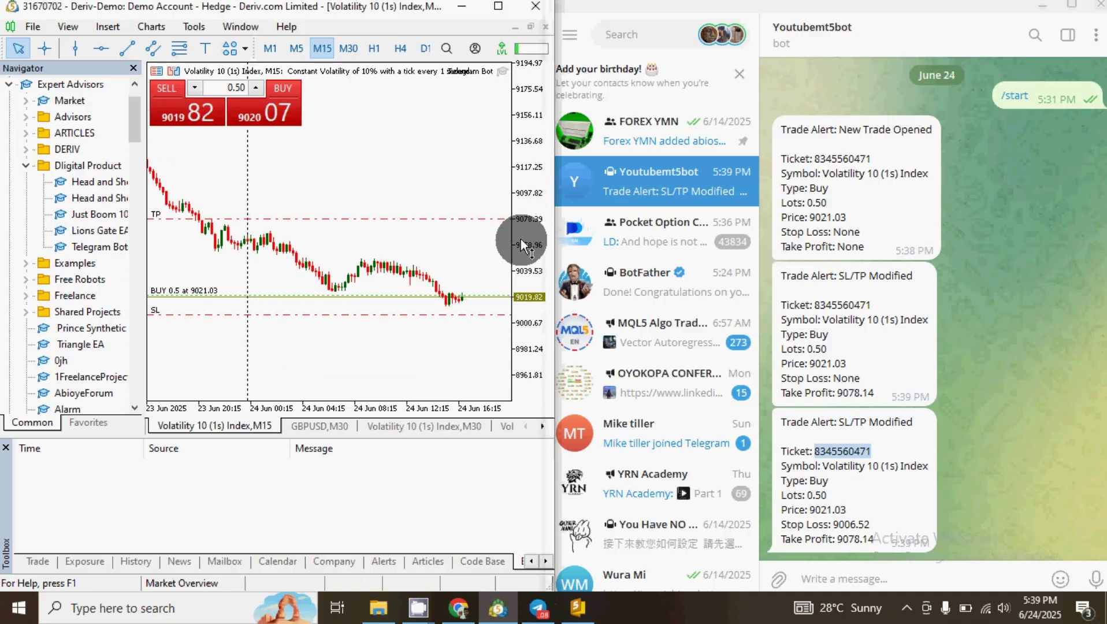
click(171, 122)
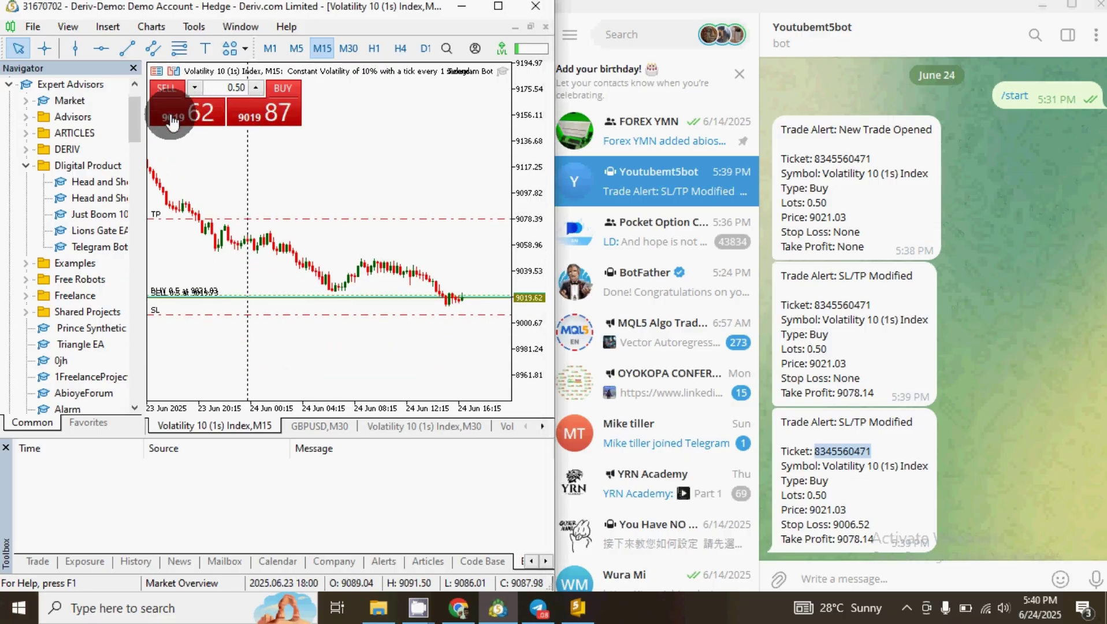
click(802, 382)
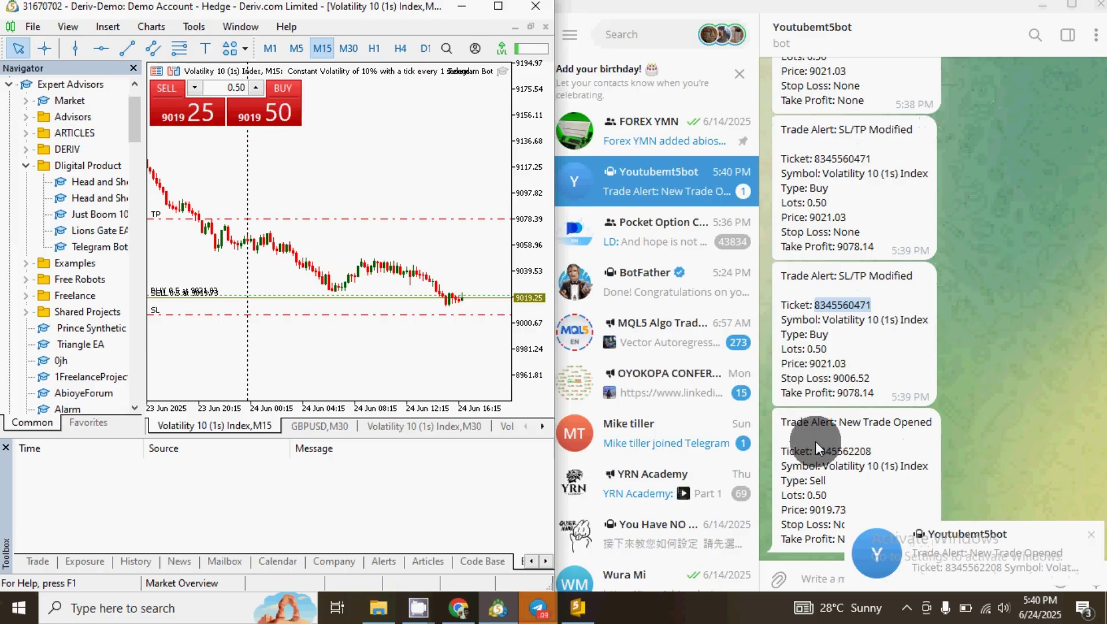
double_click(846, 450)
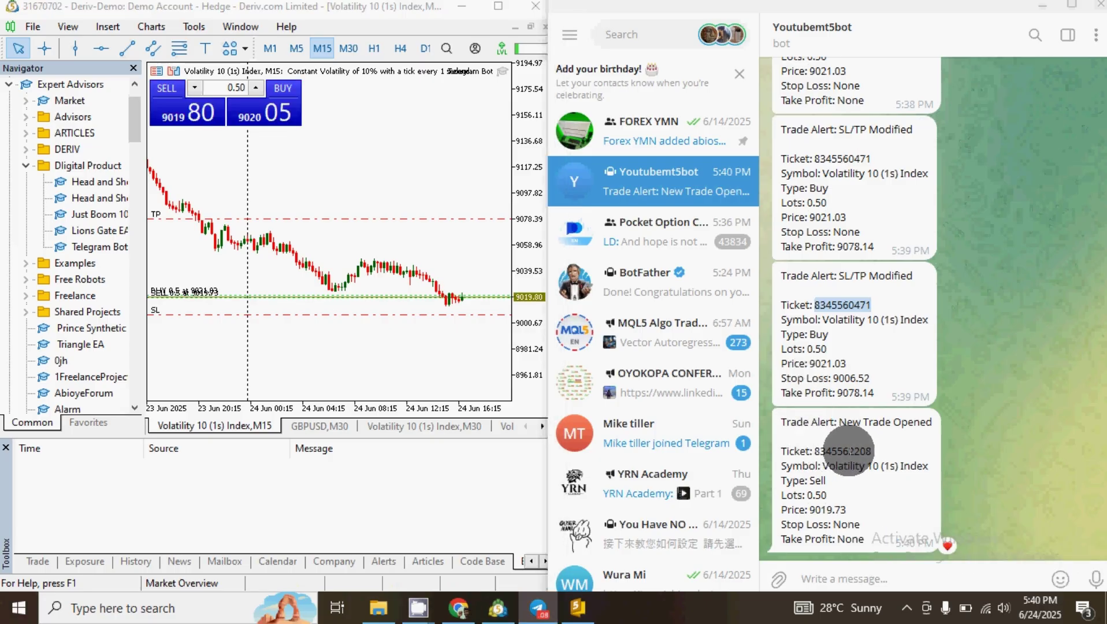
drag(816, 451, 871, 450)
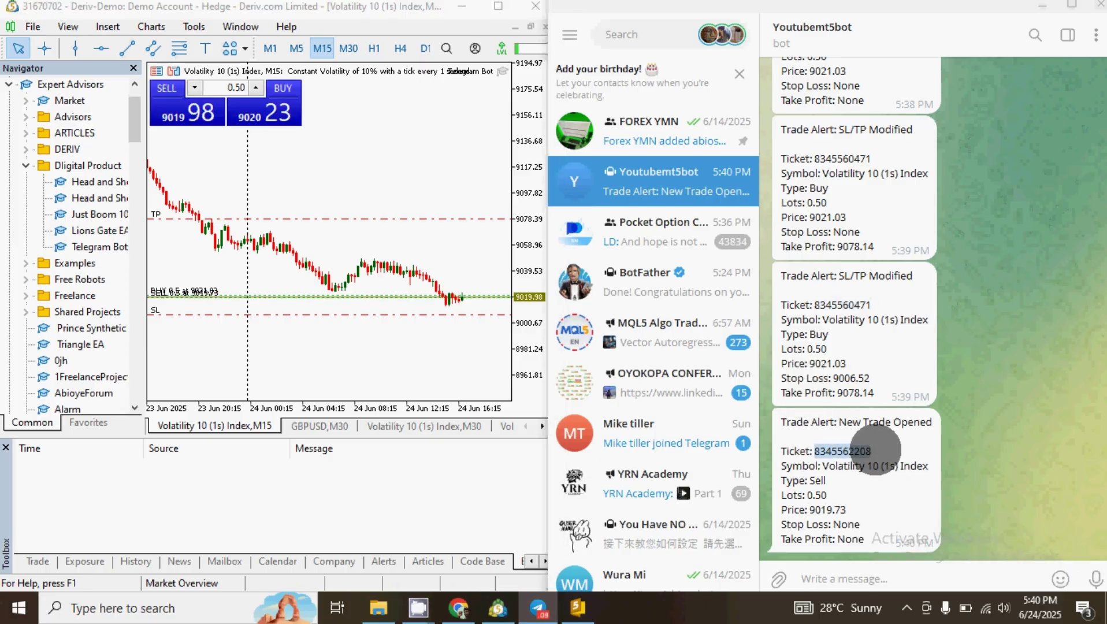
Step: Review the ticket, symbol, type, price, stop loss and take profit in the buy position's latest SL/TP Modified alert
click(813, 301)
drag(815, 305, 877, 321)
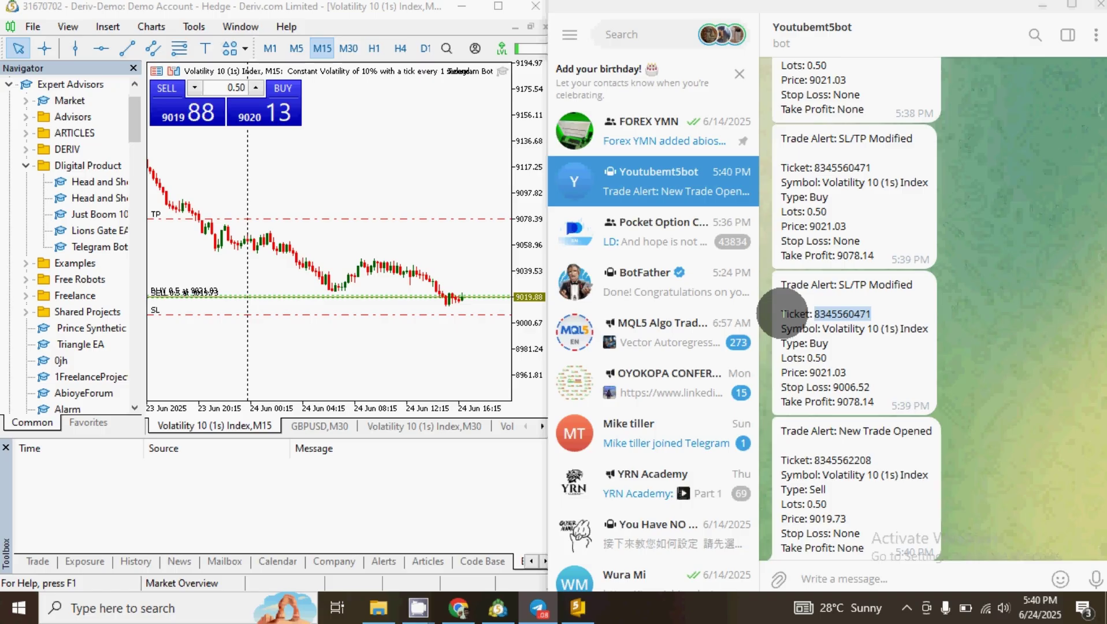
drag(783, 312, 871, 315)
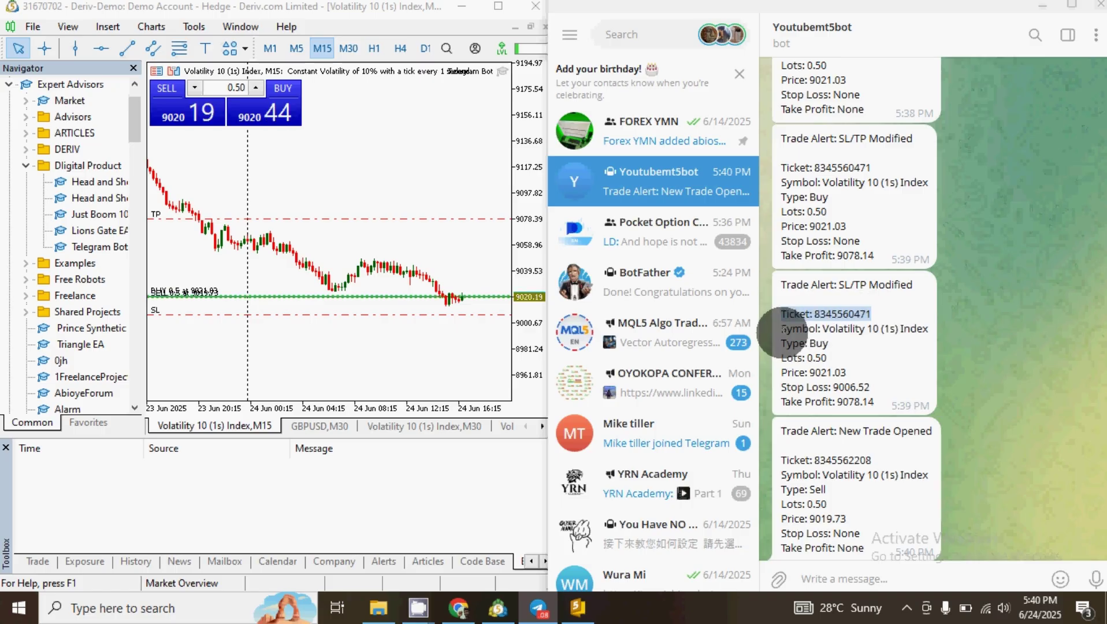
drag(785, 331, 926, 320)
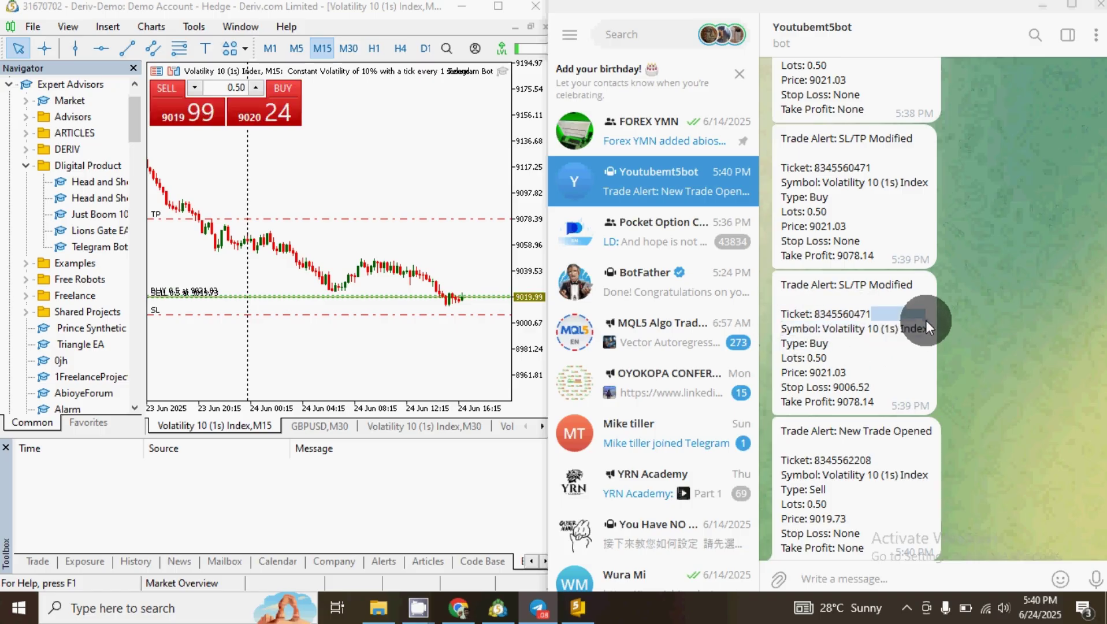
drag(782, 343, 828, 345)
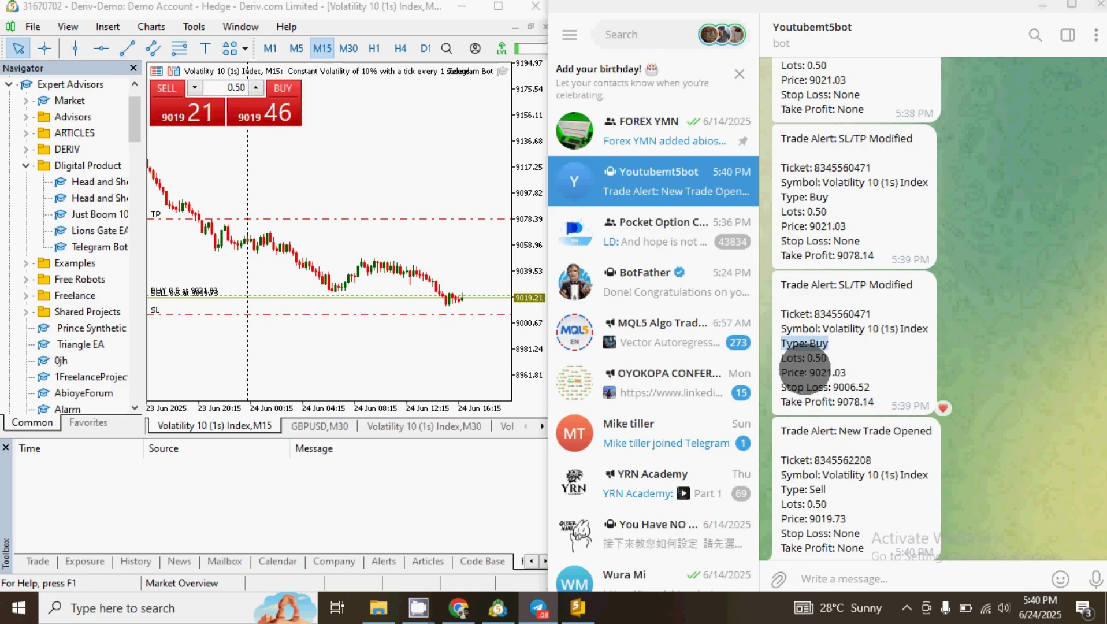
drag(810, 373, 881, 403)
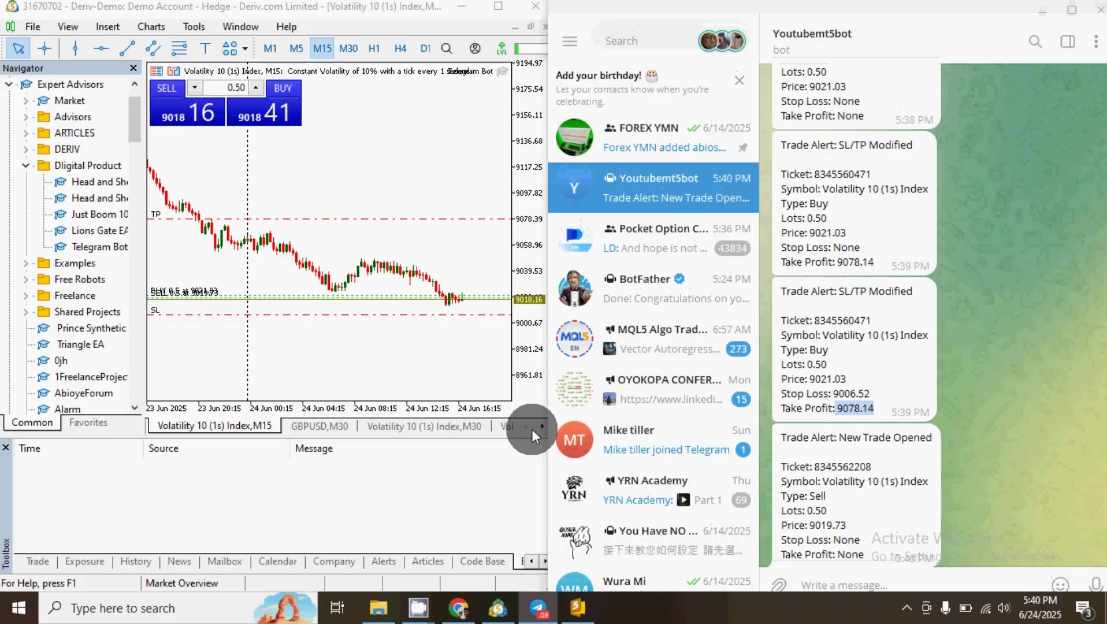
Step: Switch MetaTrader 5 to the already open Boom 1000 Index H1 chart
click(539, 428)
click(539, 428)
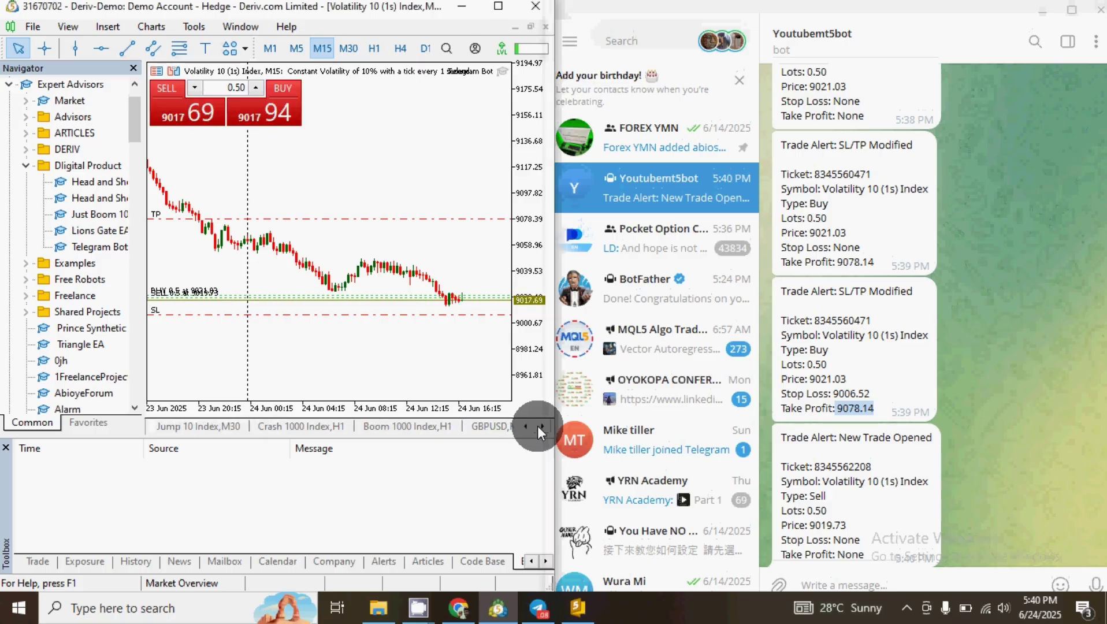
click(538, 428)
click(539, 428)
click(538, 428)
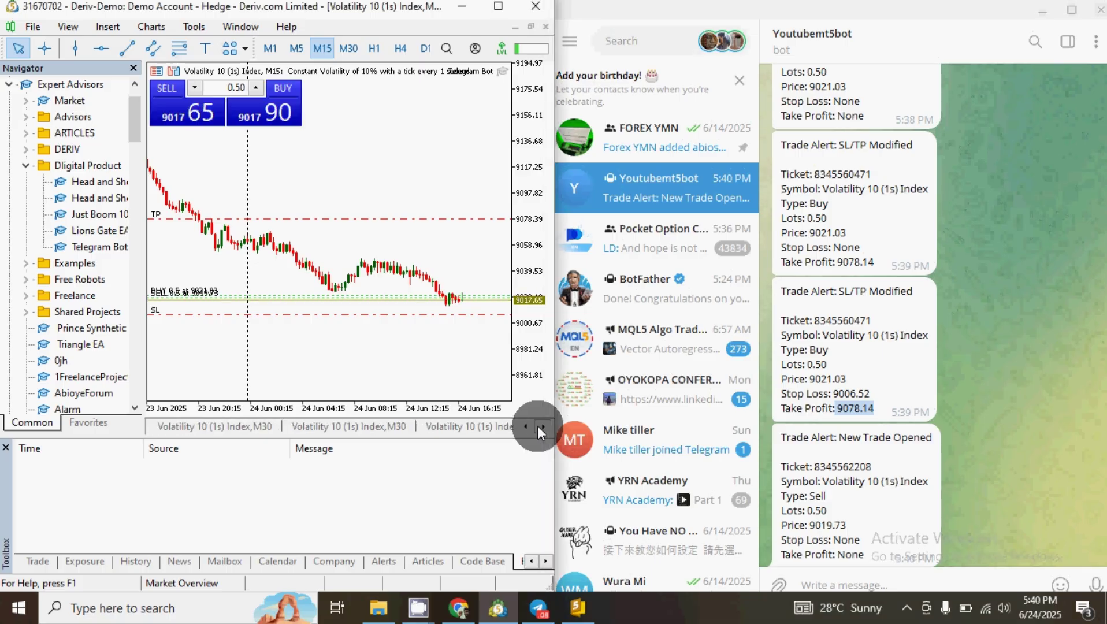
click(537, 426)
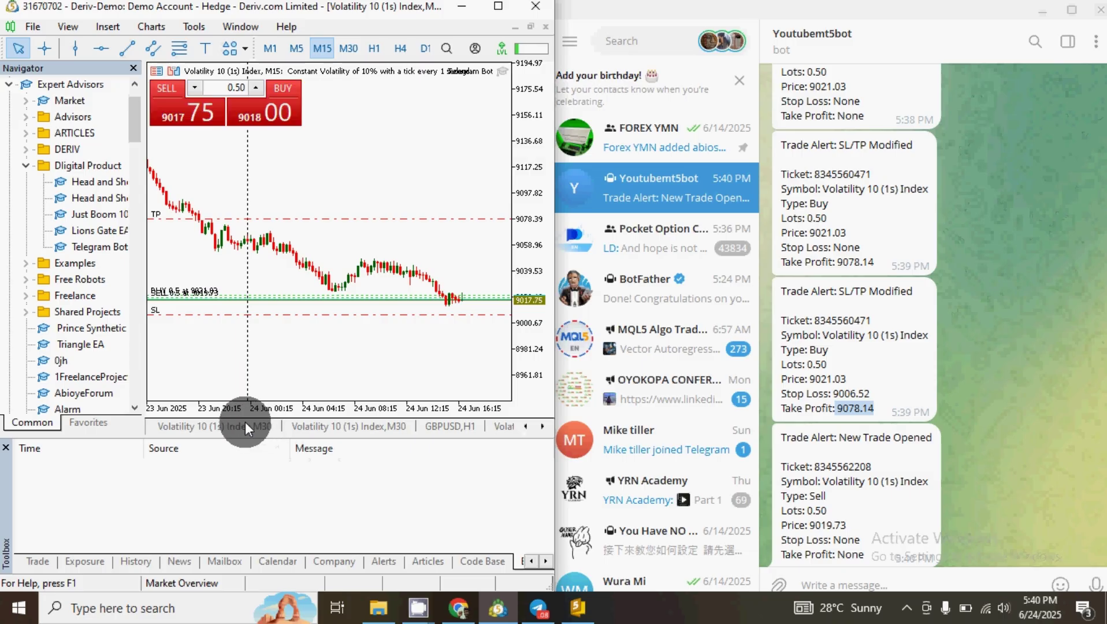
click(525, 426)
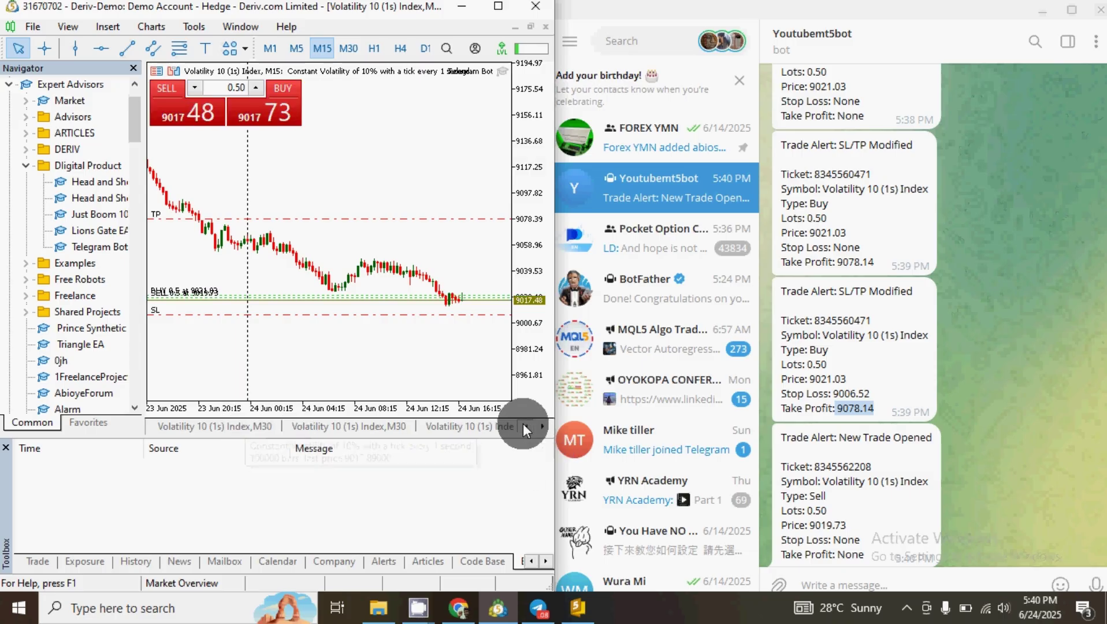
click(524, 427)
click(524, 426)
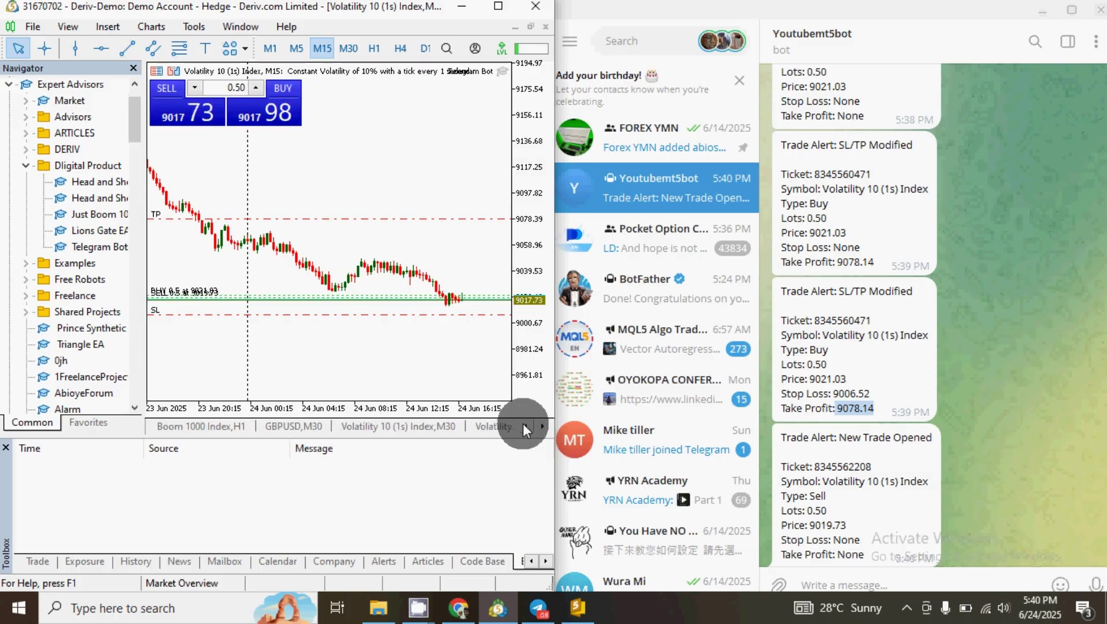
click(207, 427)
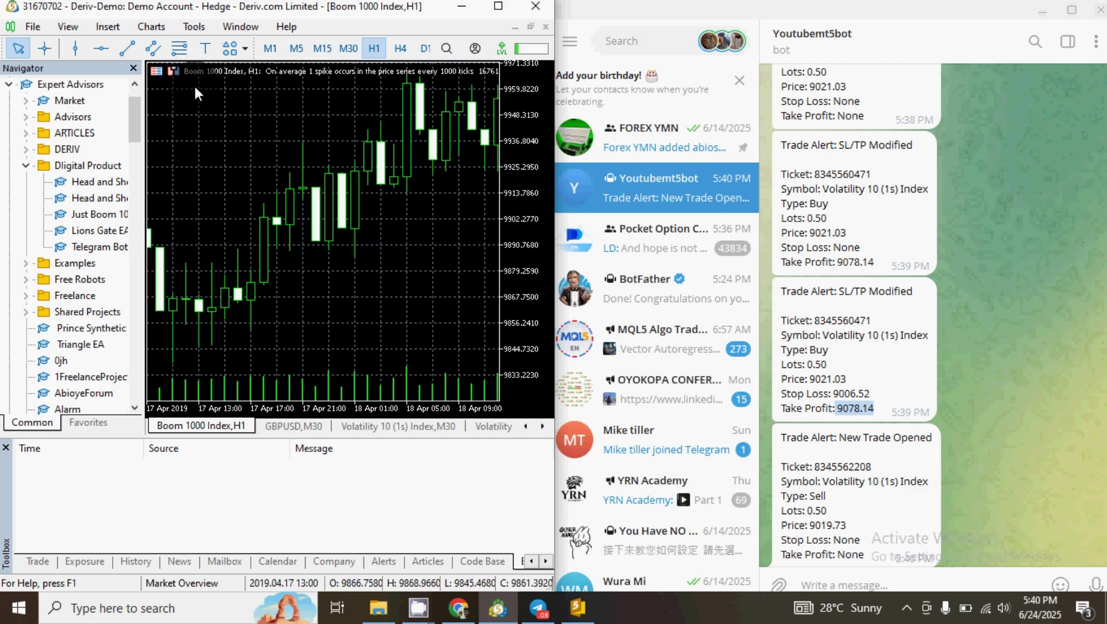
Step: Show one-click trading, buy 0.50 lots of Boom 1000 Index at market price and bring its alert into view in Telegram
click(171, 70)
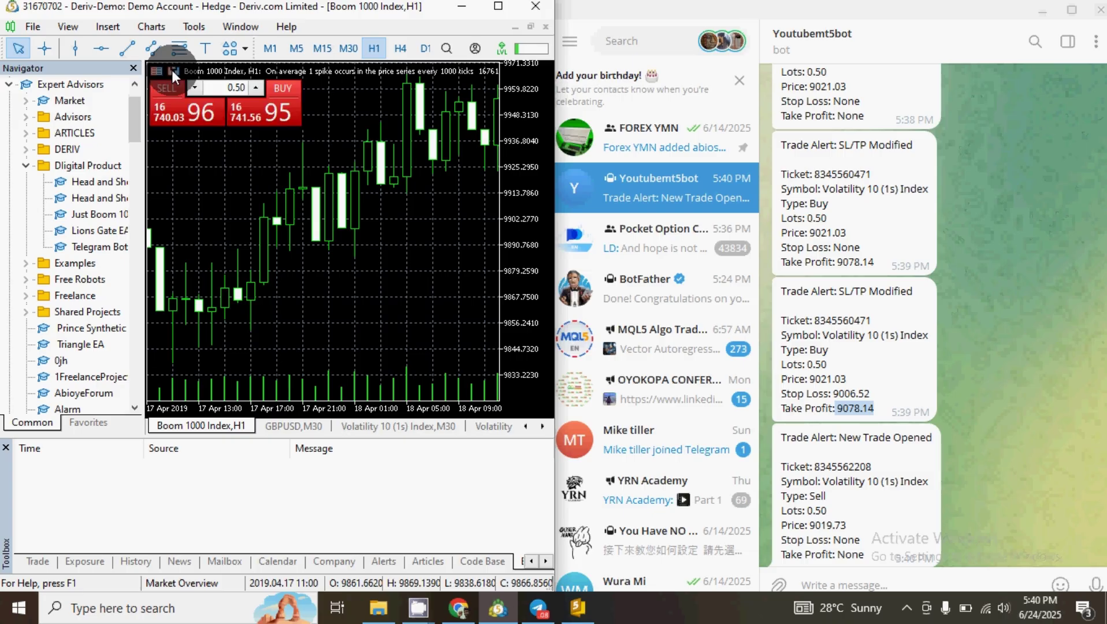
click(281, 112)
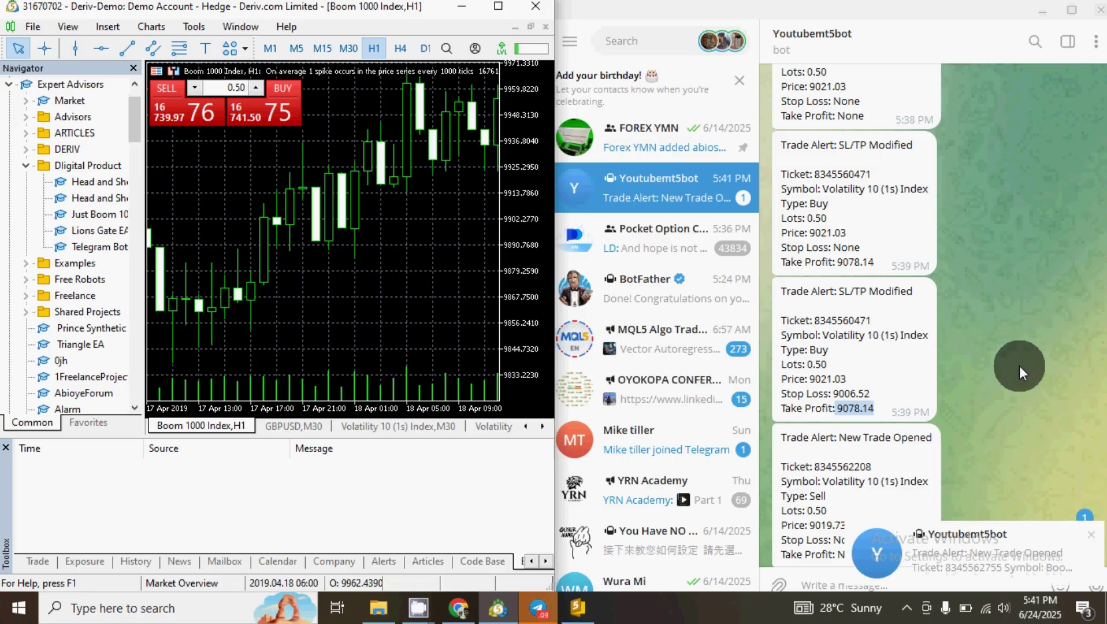
scroll(1019, 366, down, 3)
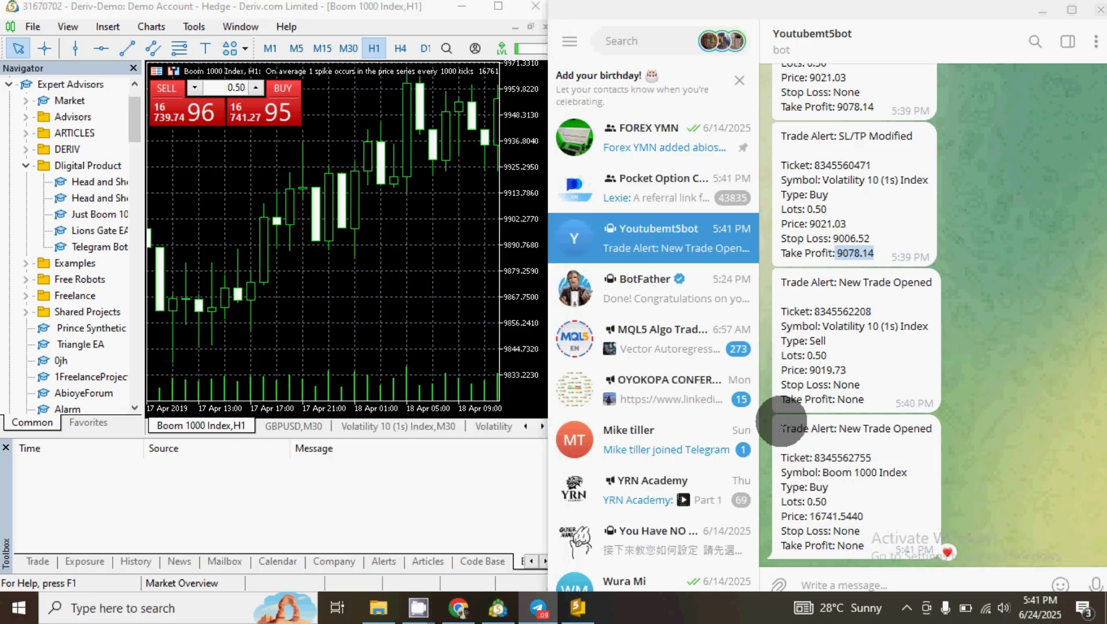
Step: Review the symbol and other trade details in the Boom 1000 Index New Trade Opened alert
drag(786, 421, 874, 546)
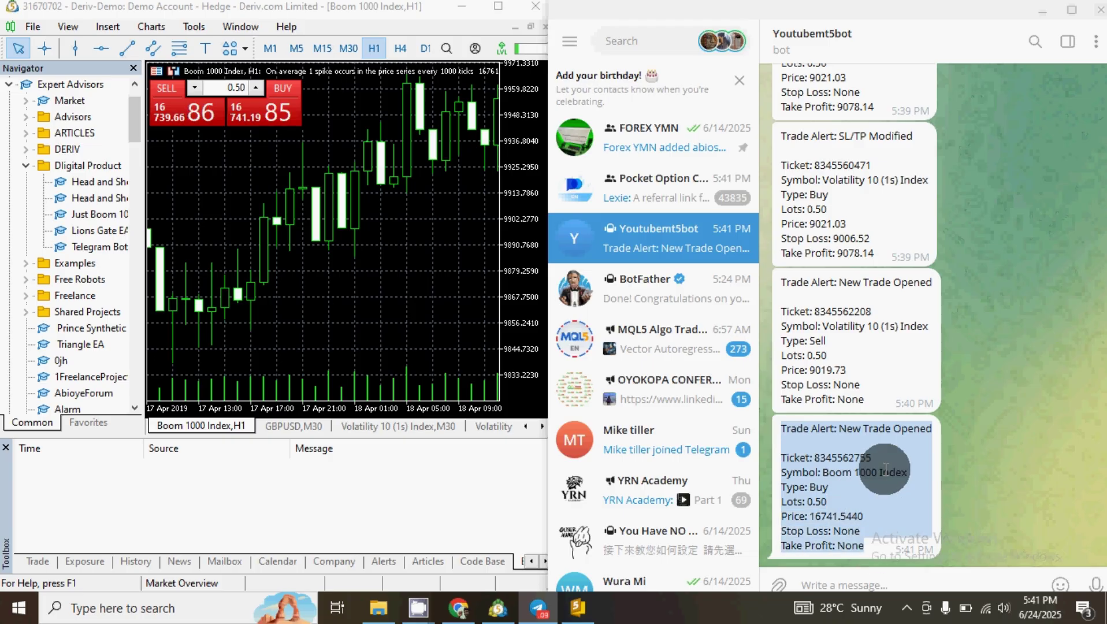
click(886, 469)
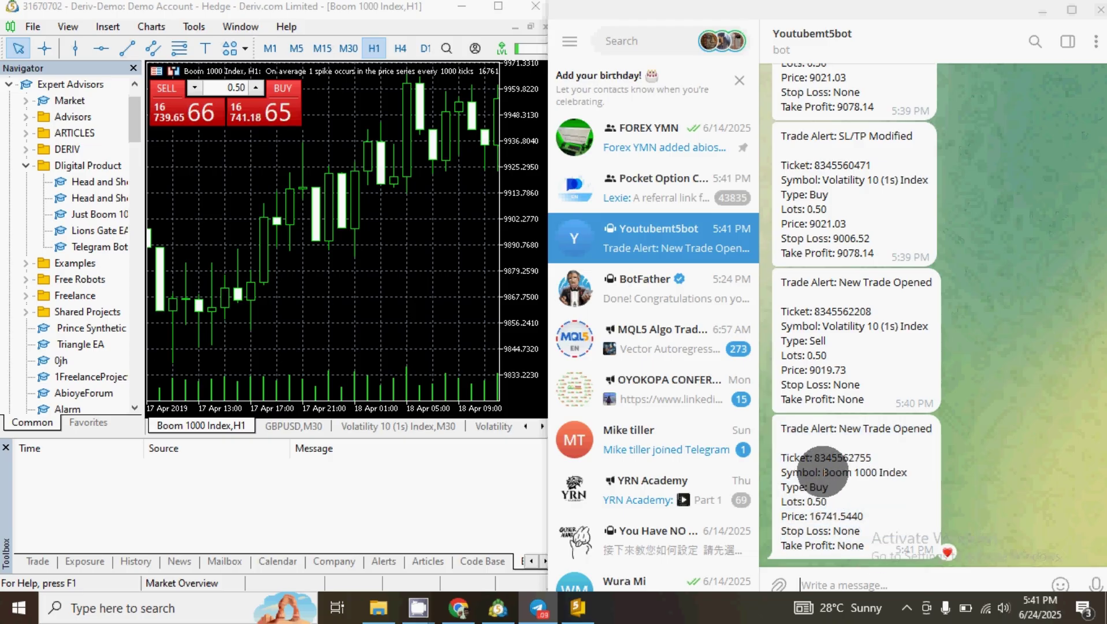
drag(823, 472, 910, 472)
double_click(869, 549)
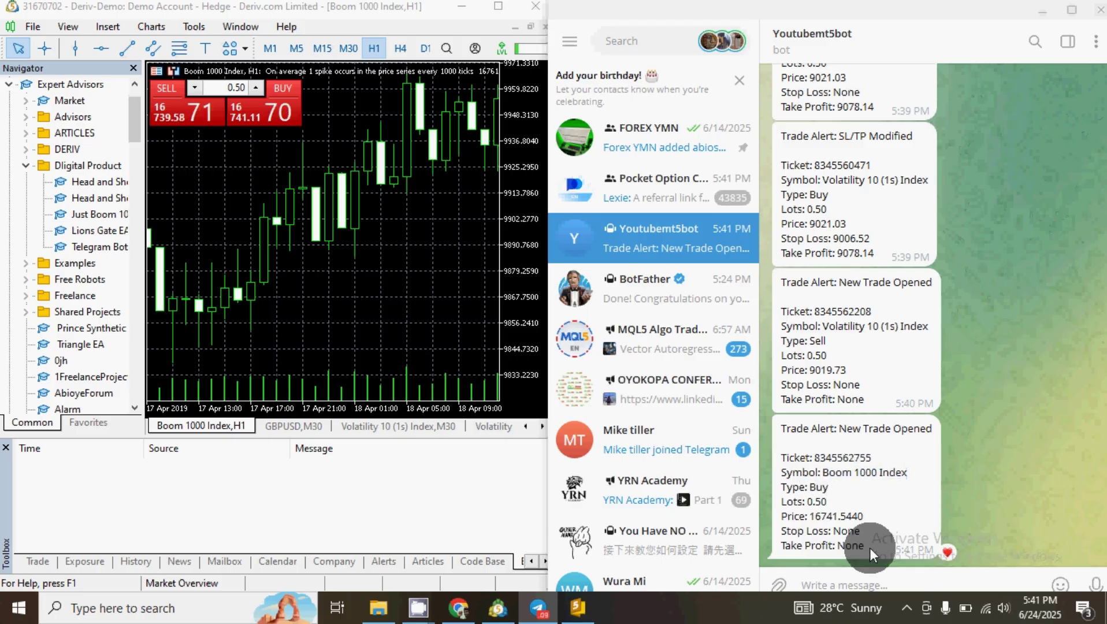
drag(867, 547, 772, 429)
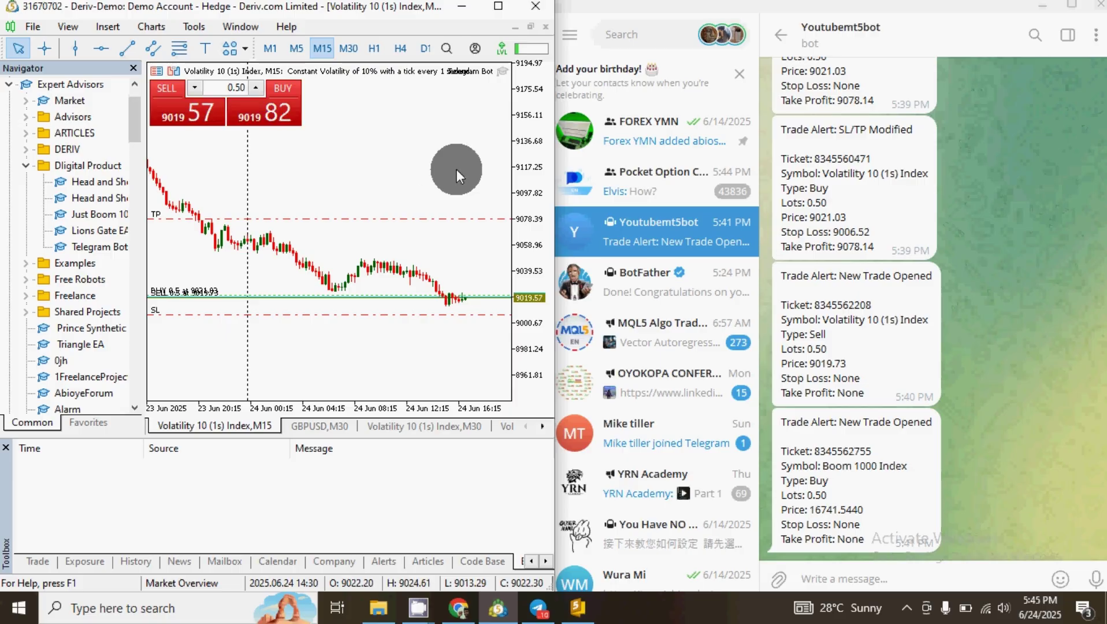
Step: Check the BotFather chat and the account's username in the Telegram profile settings, leaving the username unedited
click(637, 282)
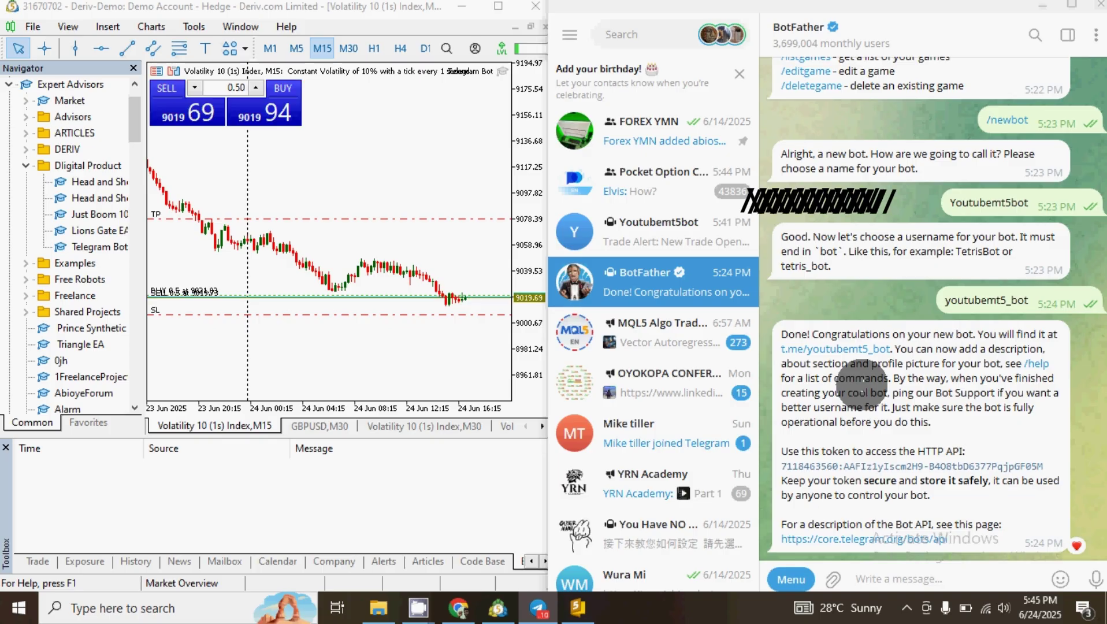
click(572, 37)
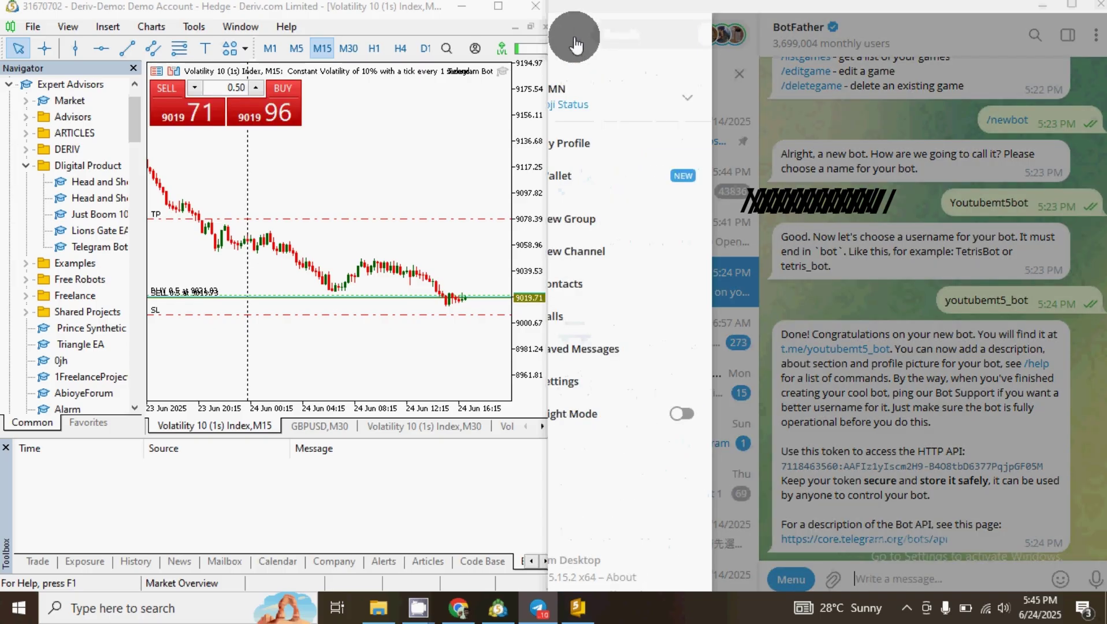
click(642, 155)
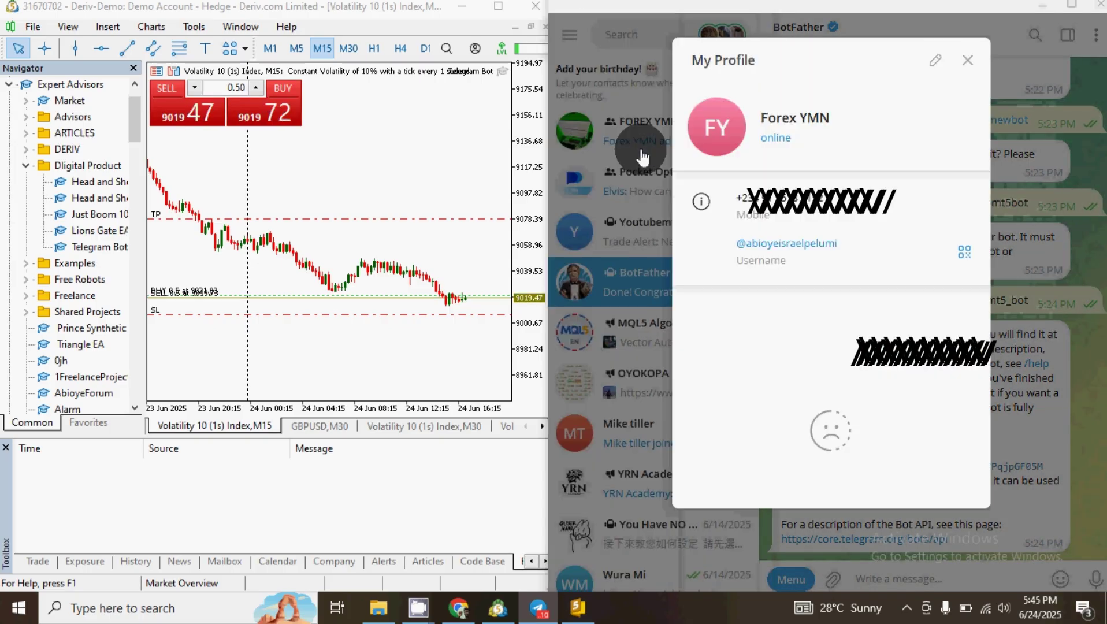
click(929, 68)
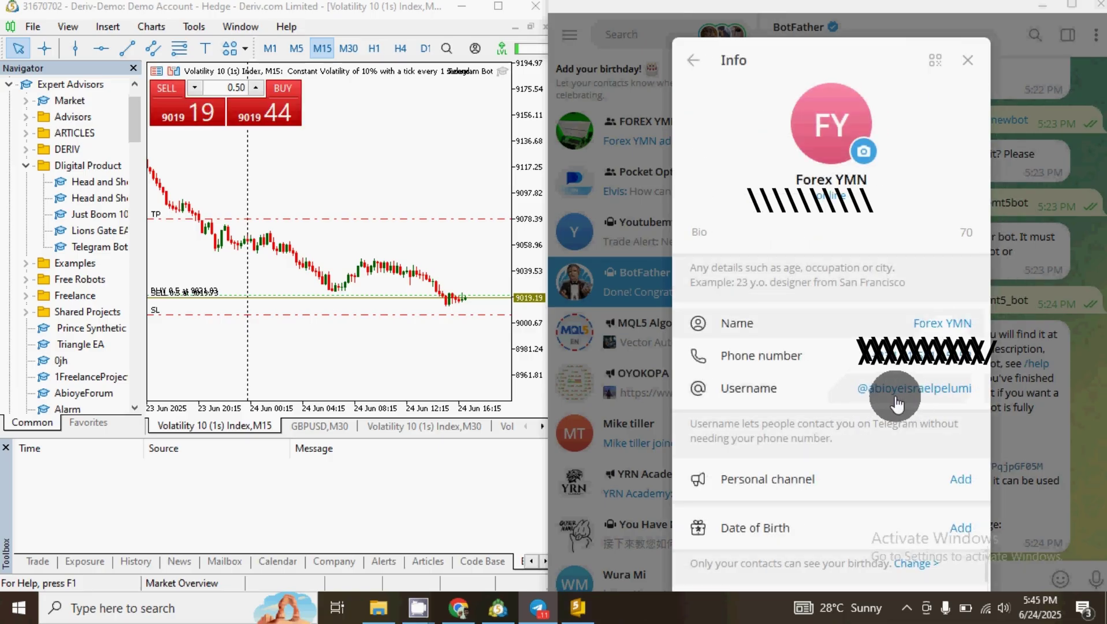
click(809, 393)
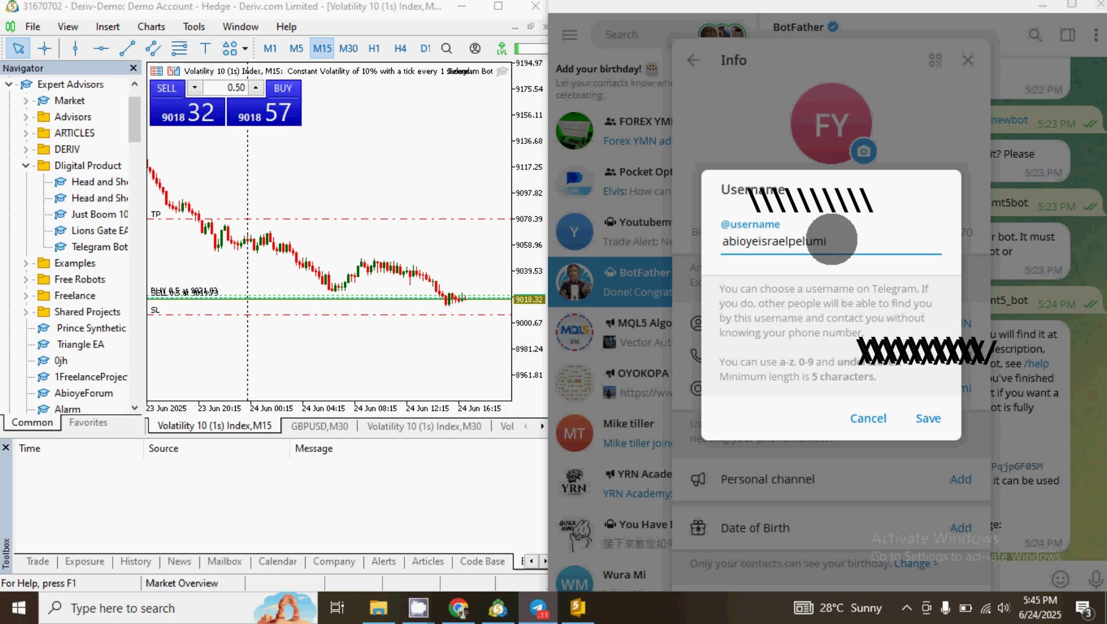
double_click(725, 243)
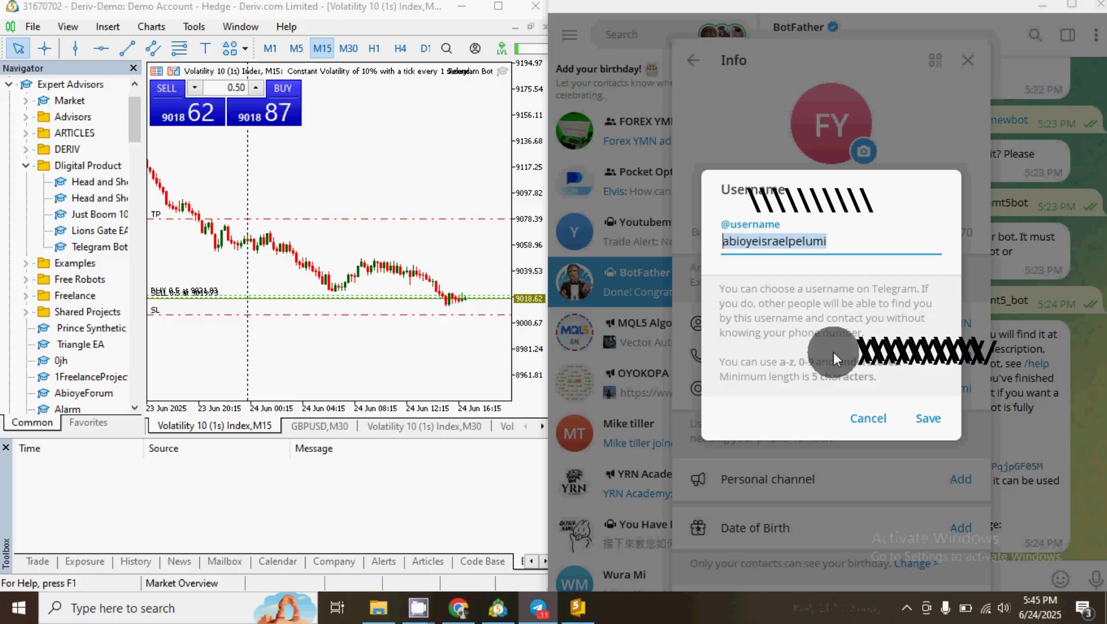
click(863, 433)
click(967, 60)
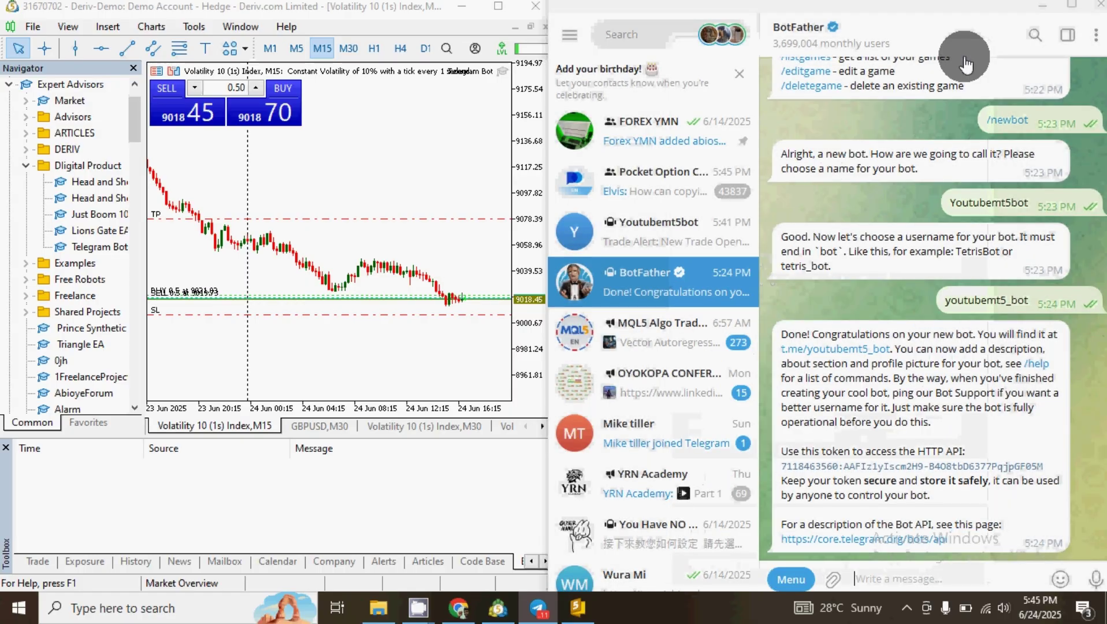
Step: Search Telegram for "telegram bot raw", open the Telegram Bot Raw chat and start the bot
click(636, 29)
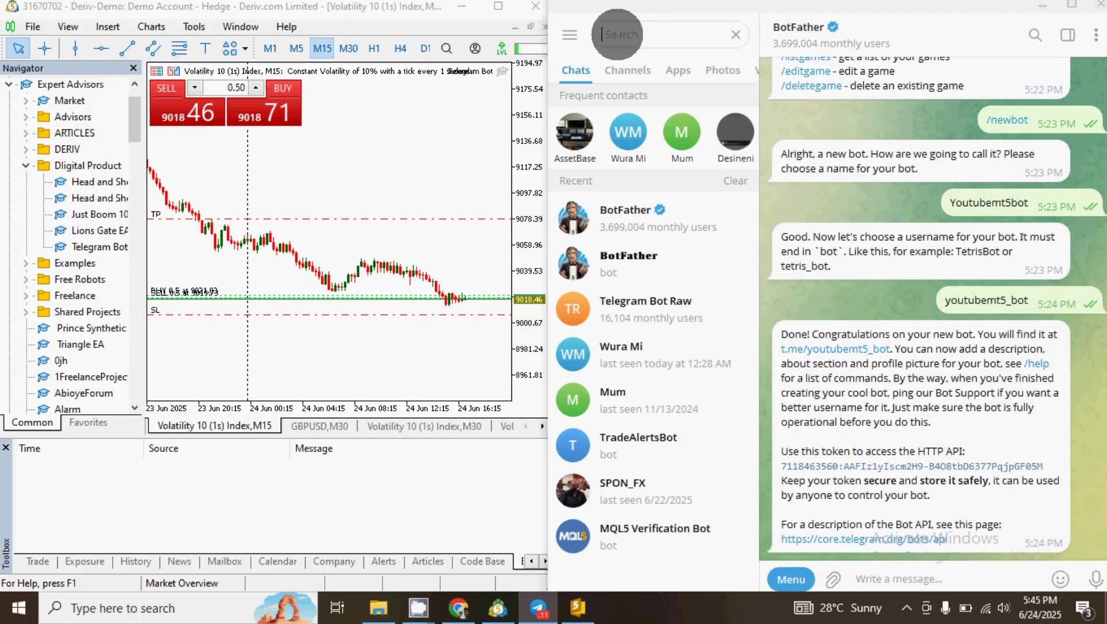
text(te)
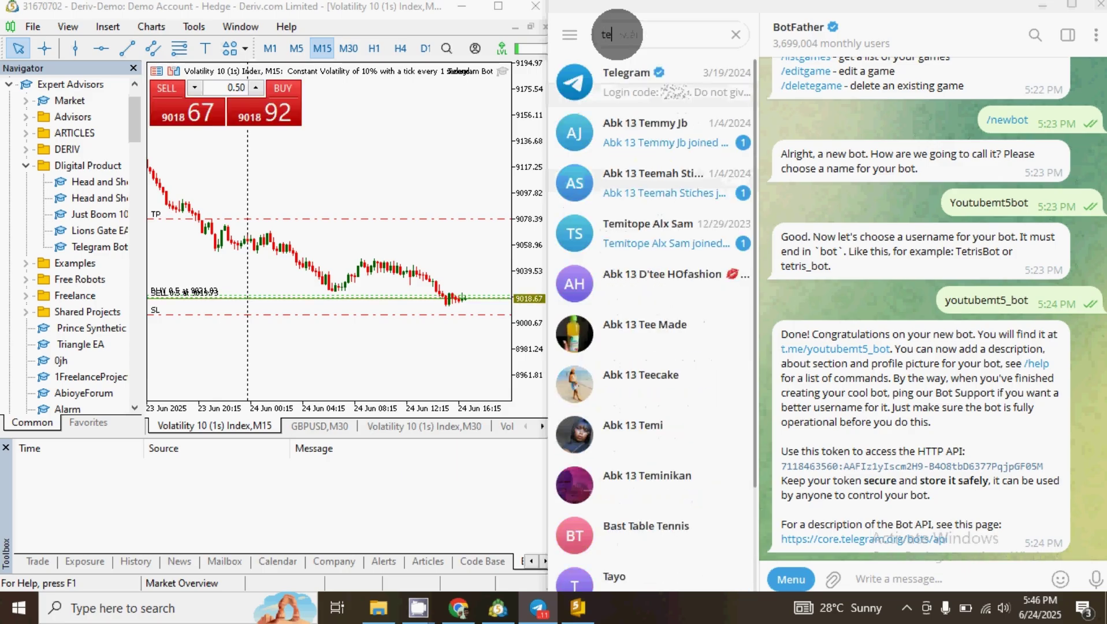
text(legra)
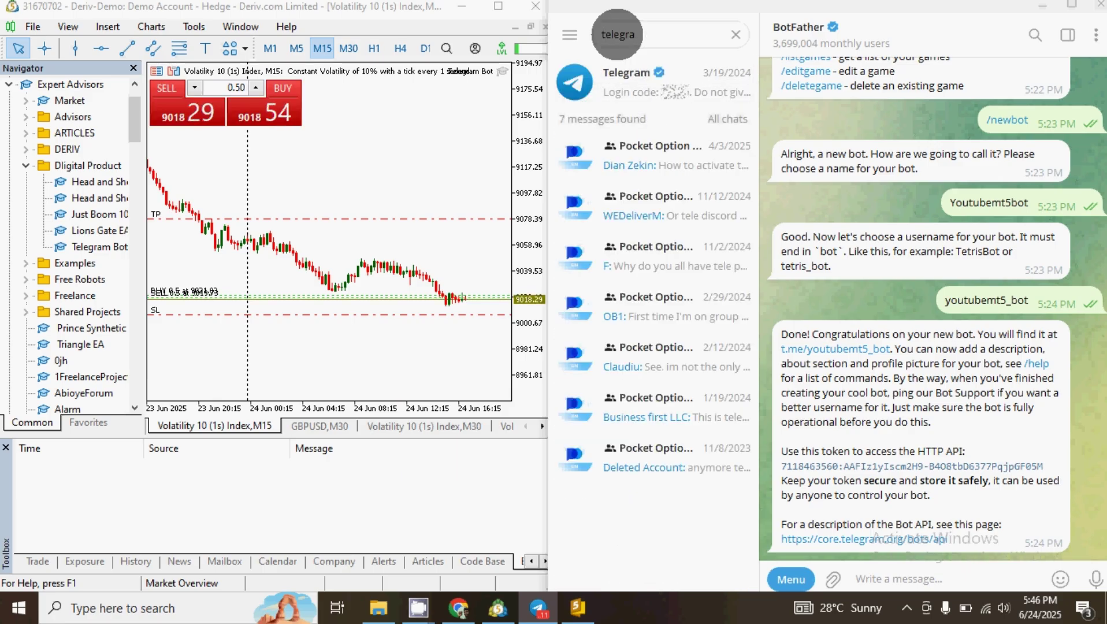
text(m ra)
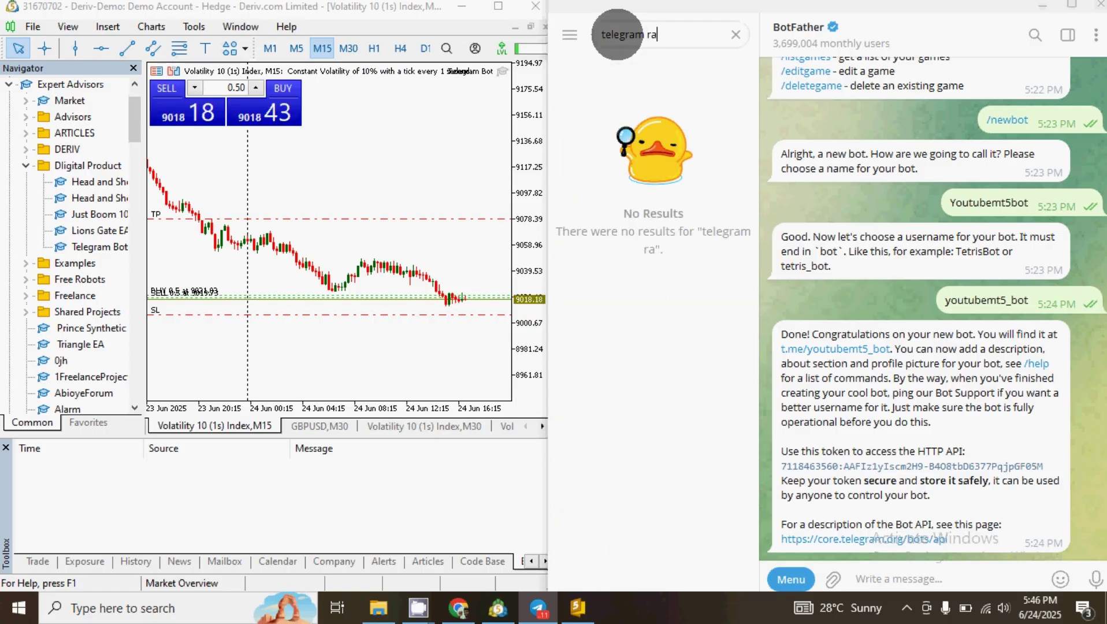
key(BackSpace)
key(BackSpace)
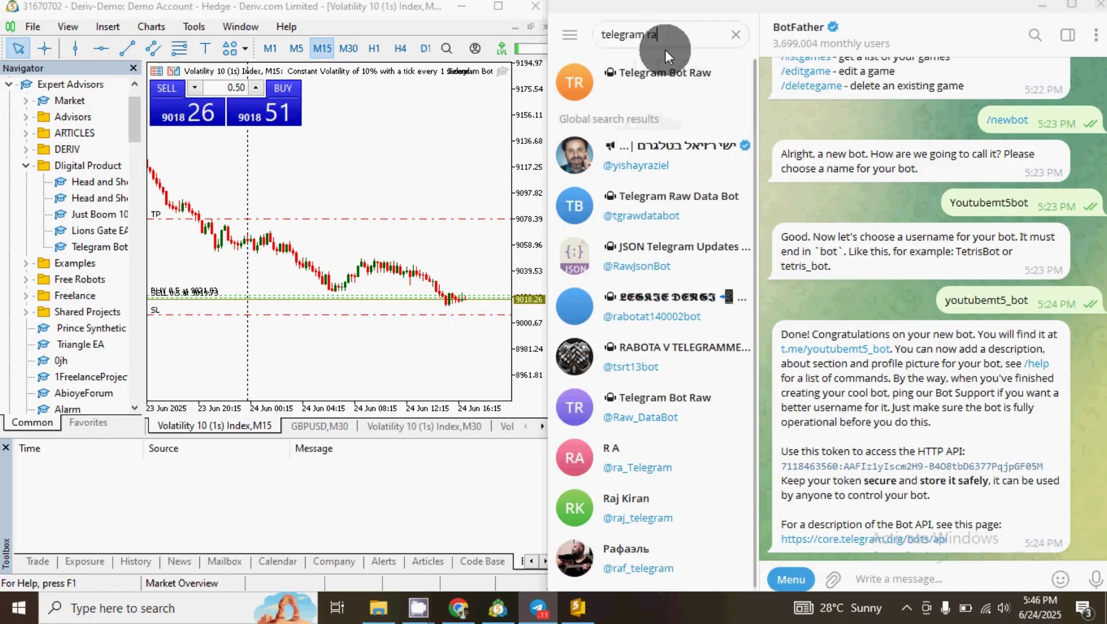
text(bo)
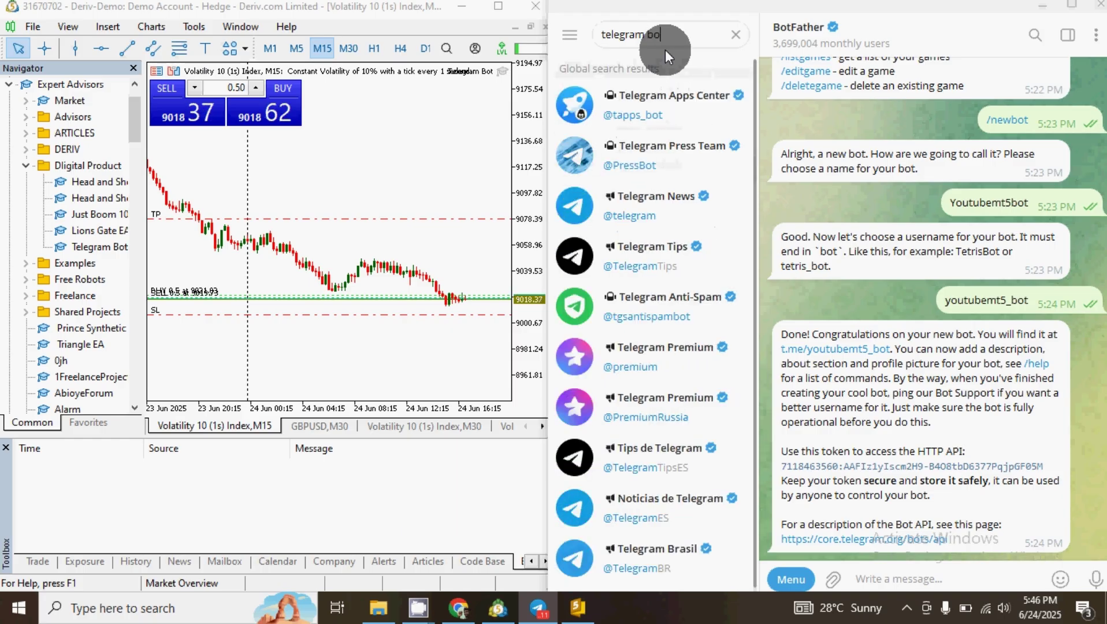
text(t raw)
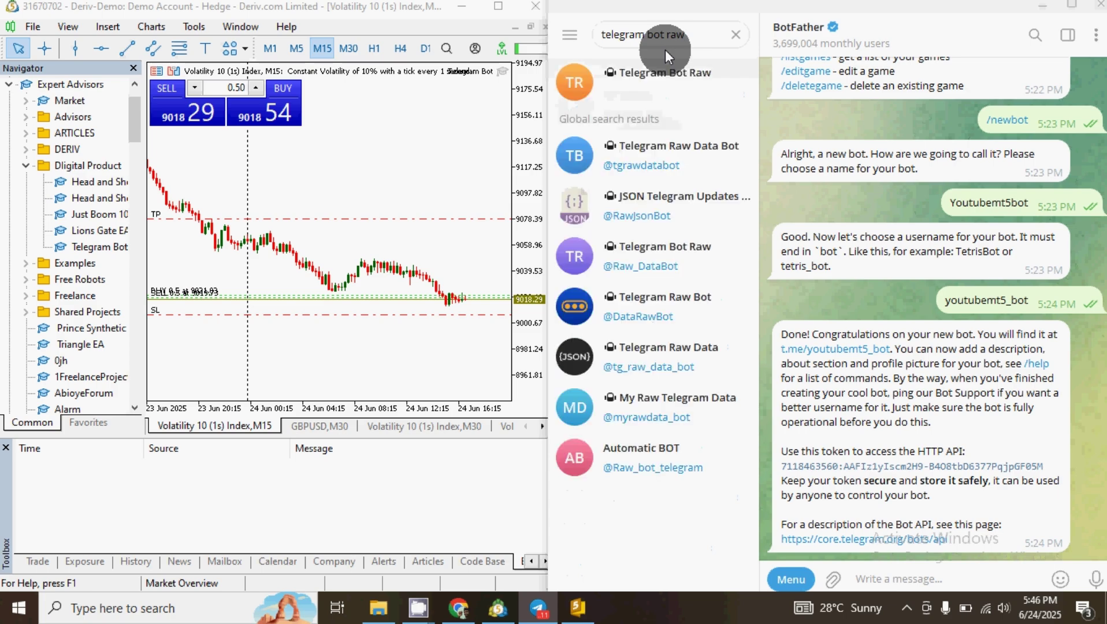
click(653, 82)
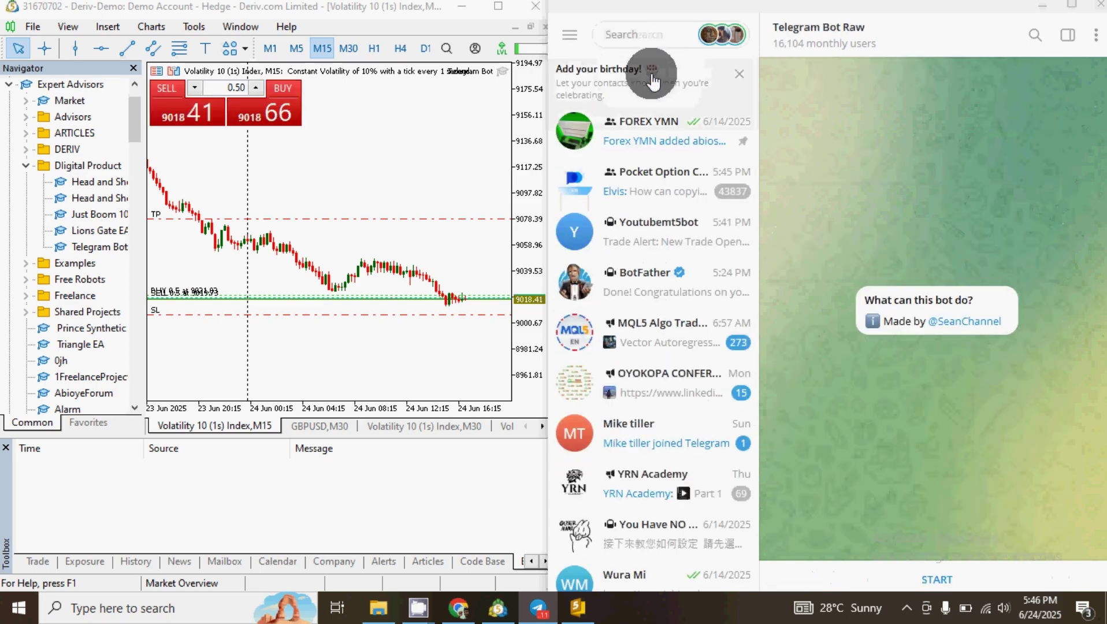
click(935, 579)
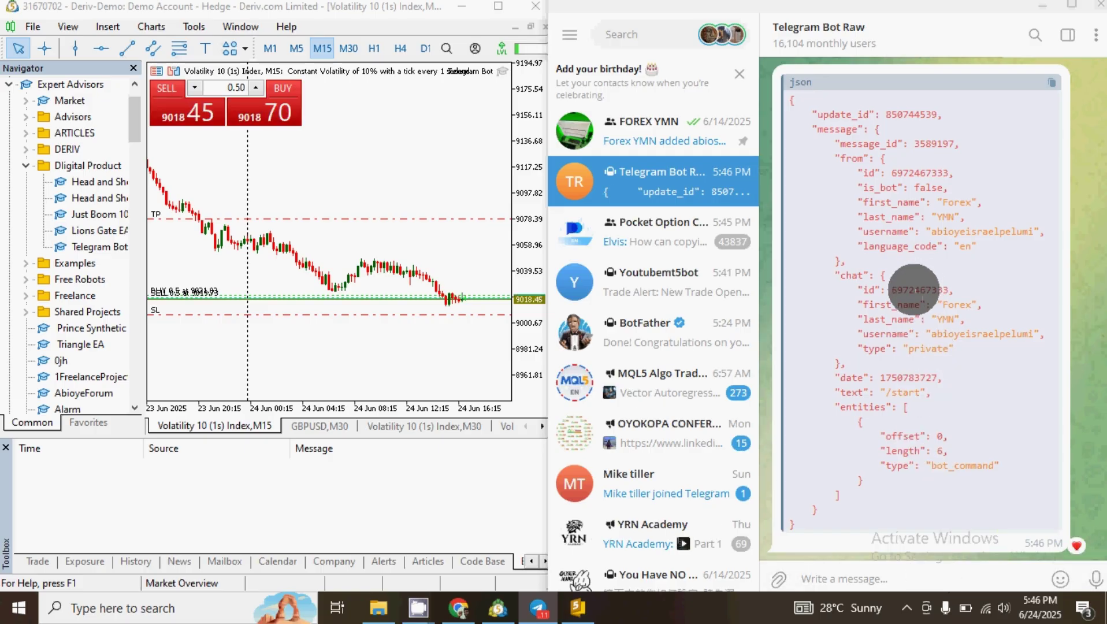
Step: Examine the id values under "chat" and "from" in Telegram Bot Raw's JSON reply to identify the chat ID
triple_click(916, 288)
click(916, 288)
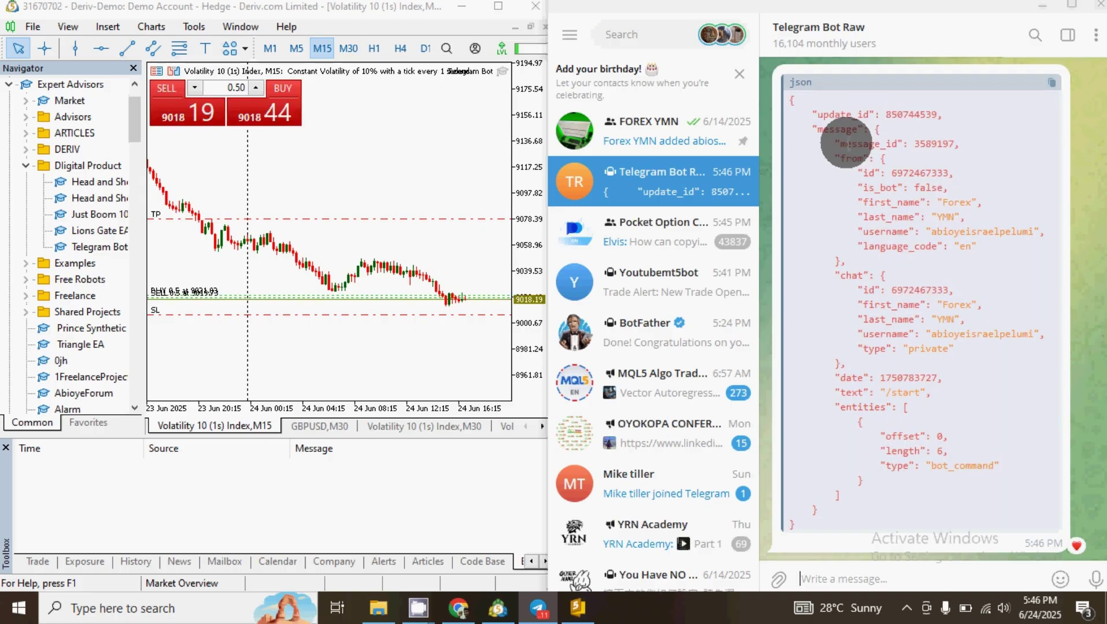
right_click(933, 153)
click(956, 193)
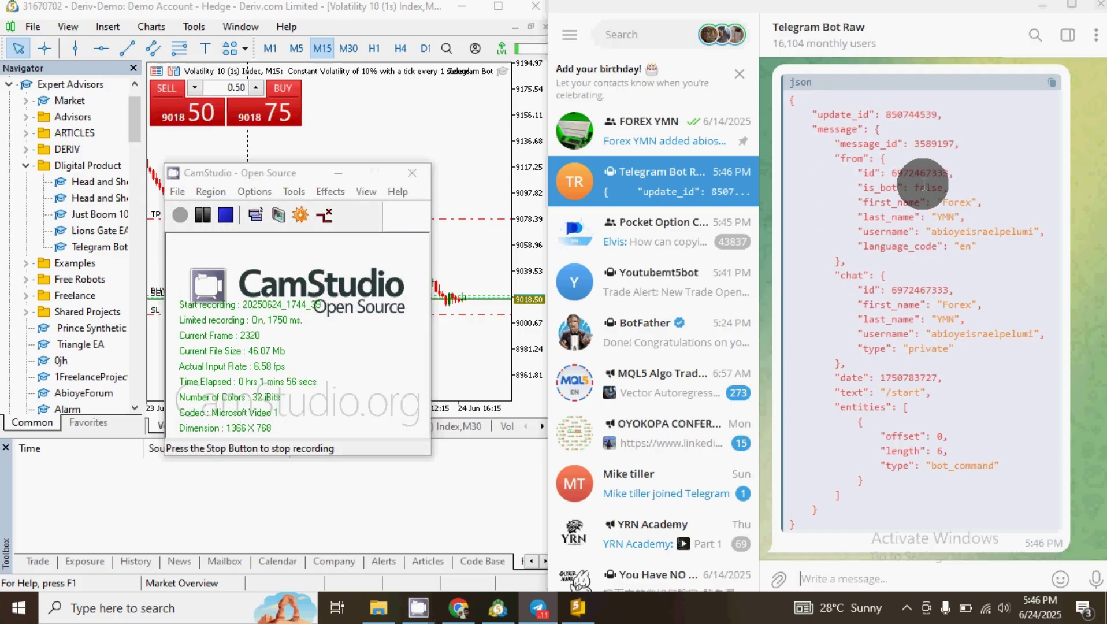
click(430, 111)
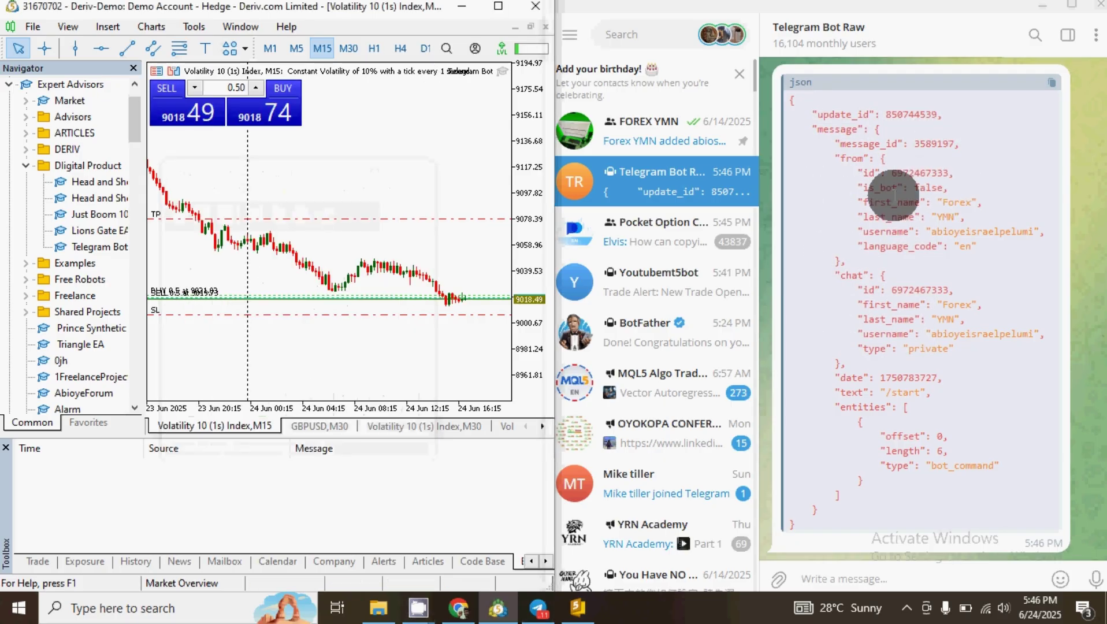
double_click(898, 172)
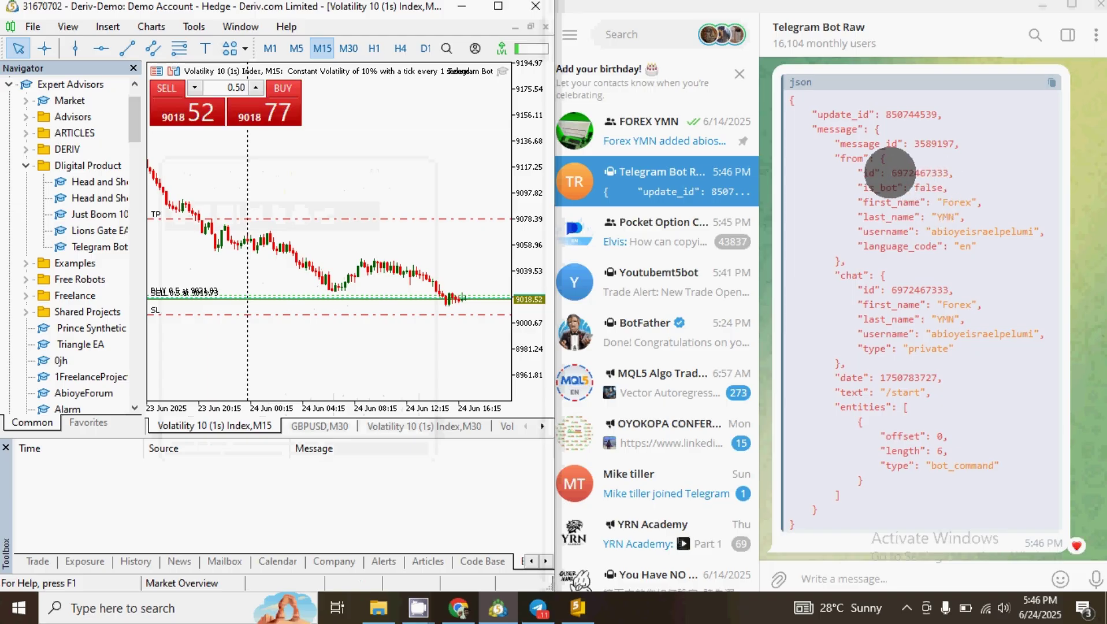
click(892, 172)
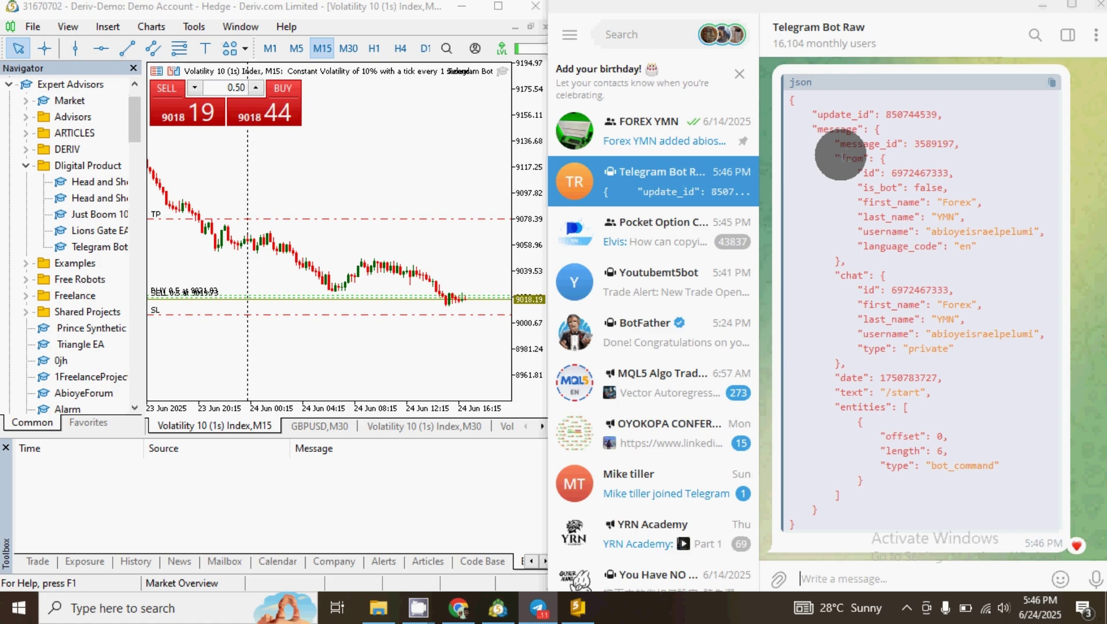
drag(839, 155, 908, 171)
click(908, 171)
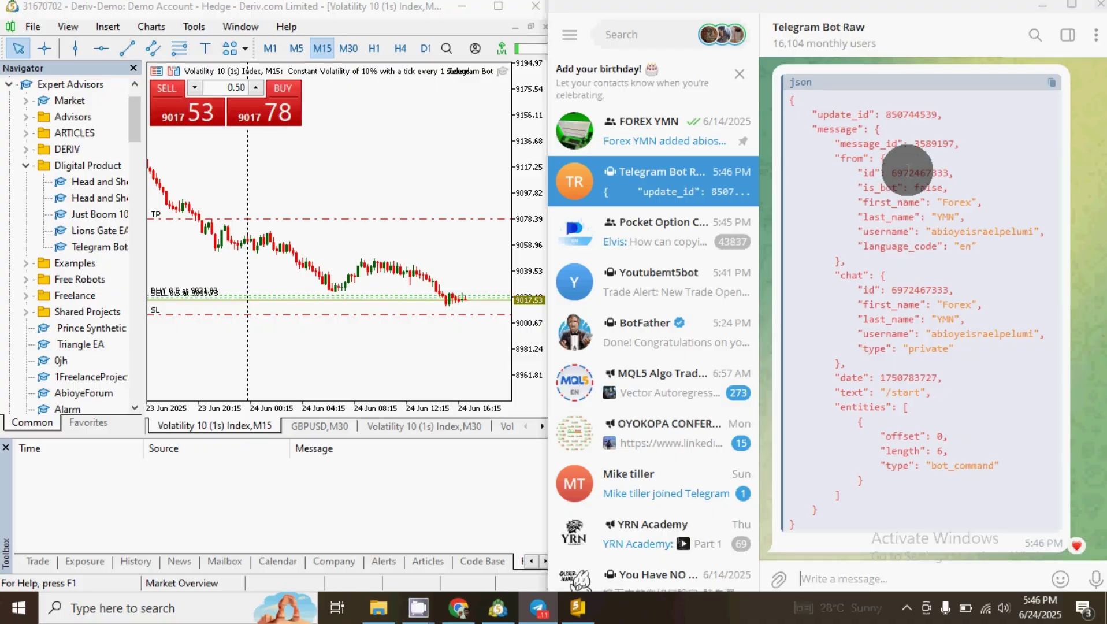
Step: Switch to MetaTrader 5 and add the Telegram Bot expert to the GBPUSD M30 chart, bringing up its input settings
click(493, 612)
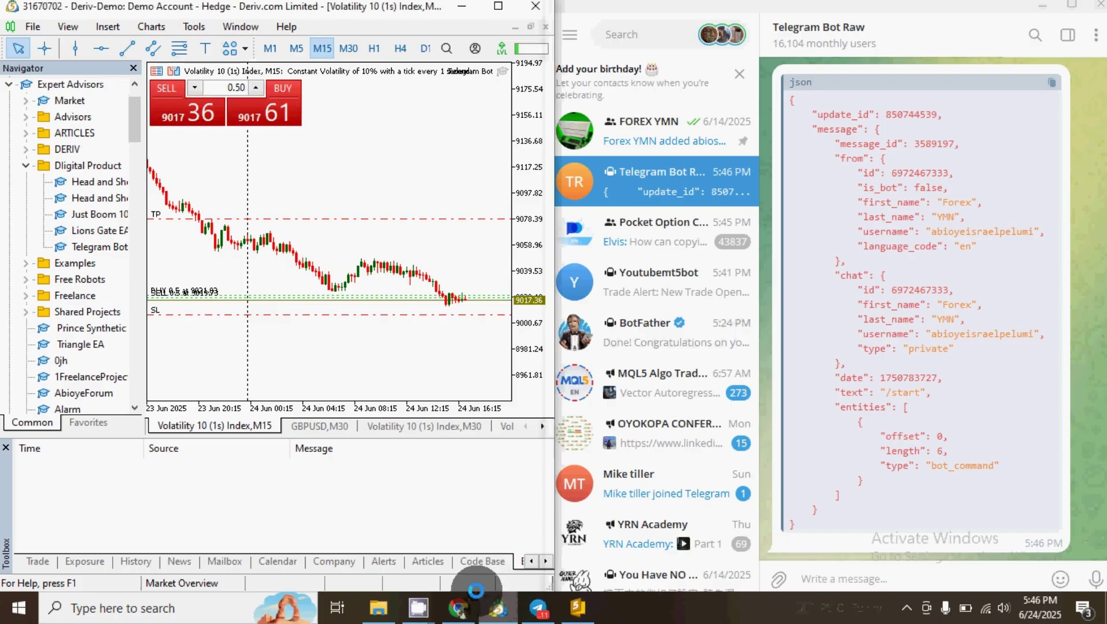
click(298, 424)
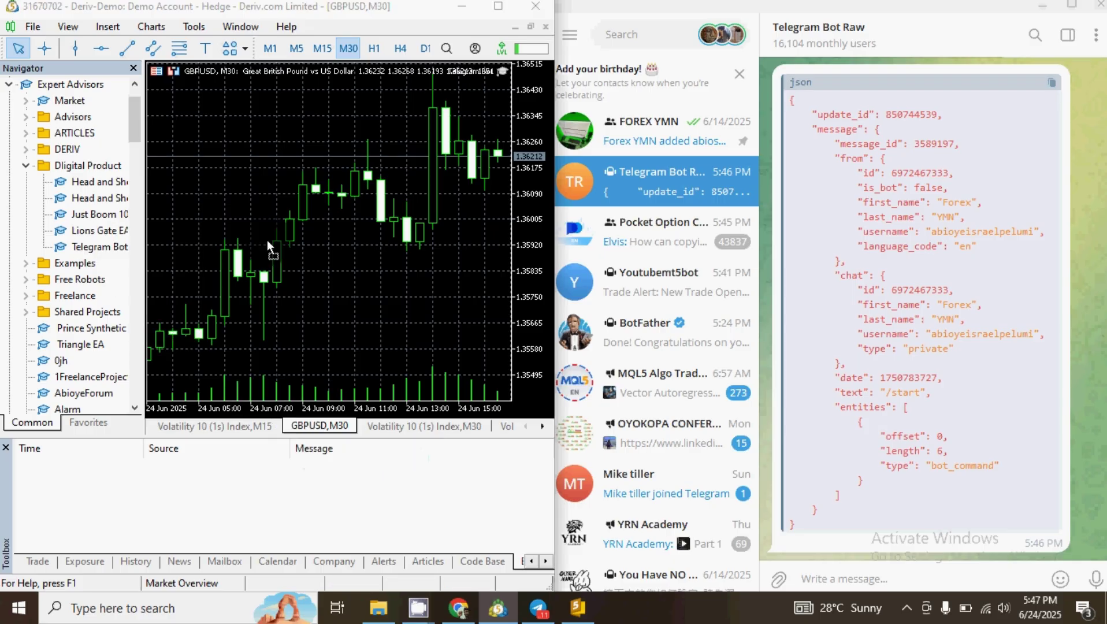
drag(267, 240, 268, 240)
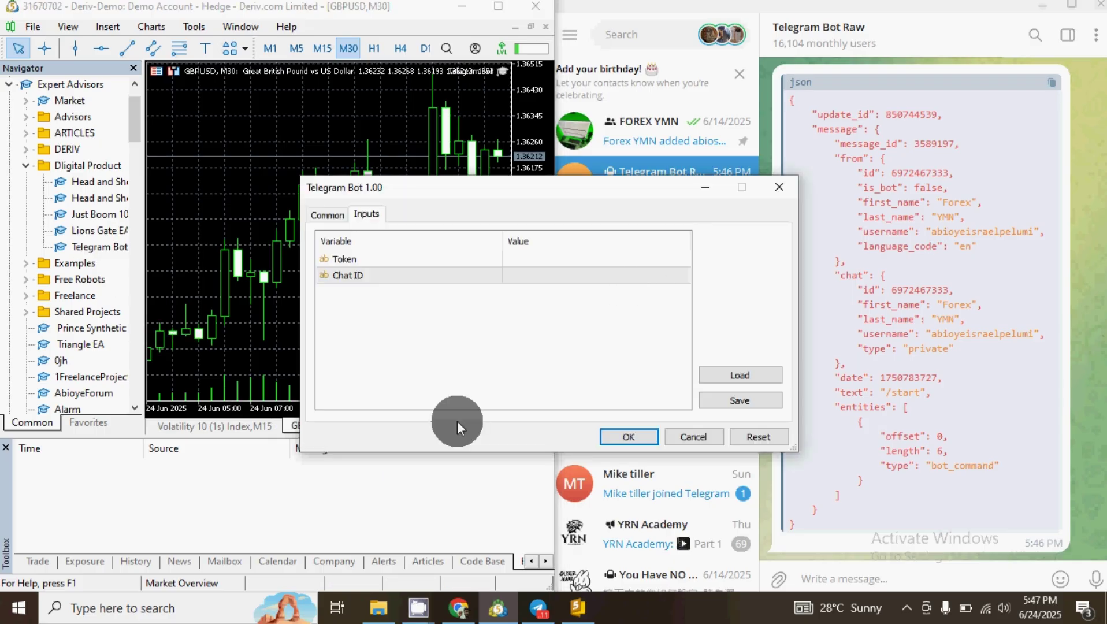
Step: Copy the bot's HTTP API token from the BotFather chat and paste it as the Token value of the Telegram Bot expert
click(530, 618)
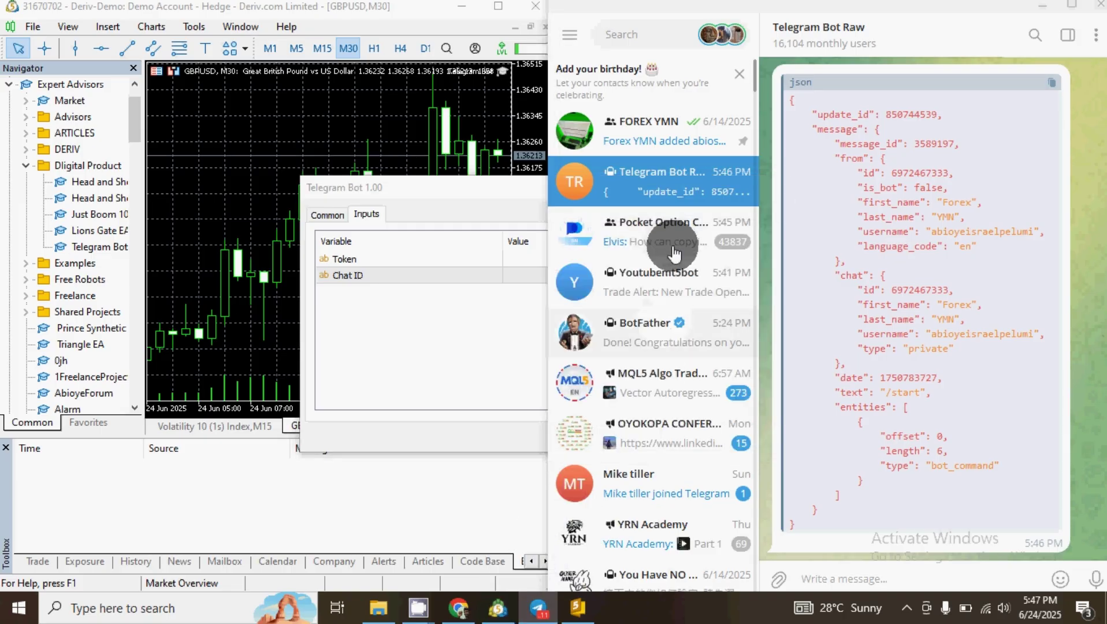
click(653, 323)
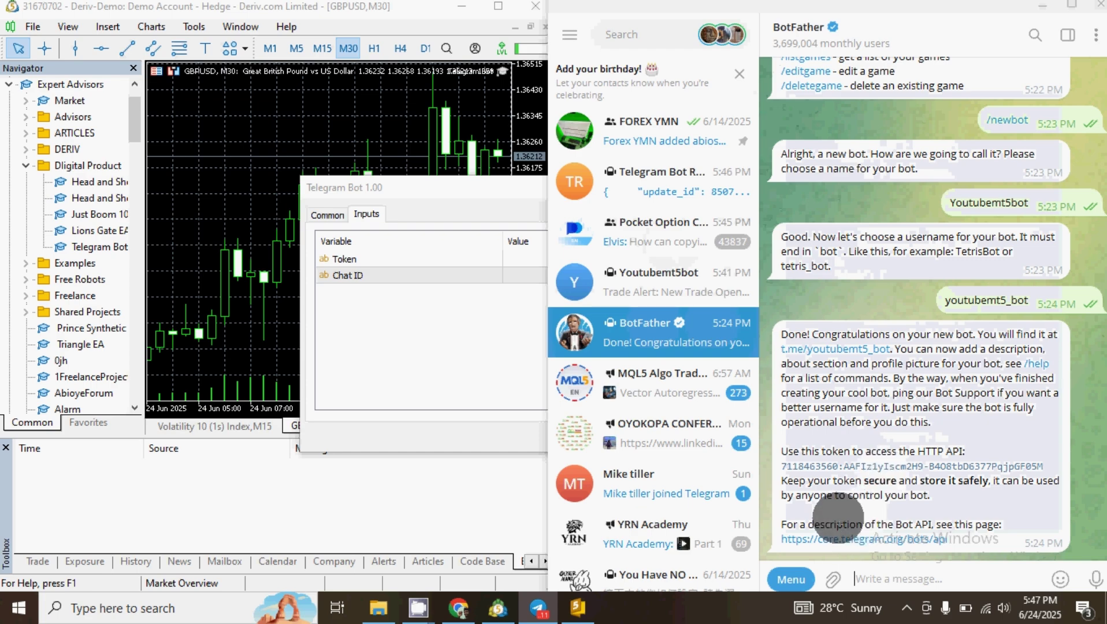
click(844, 471)
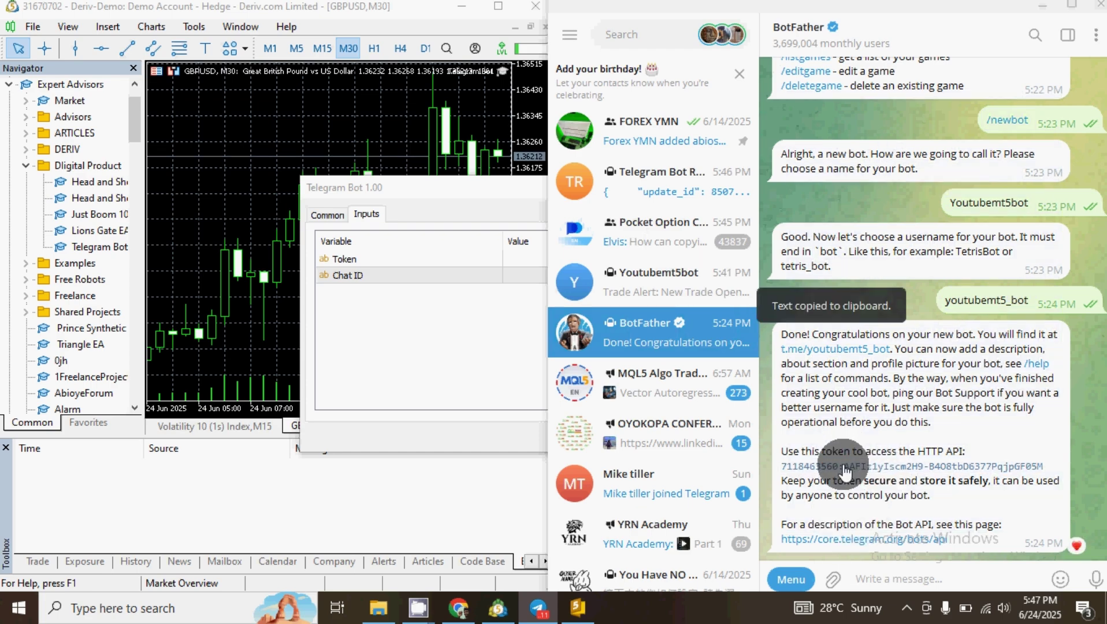
click(443, 351)
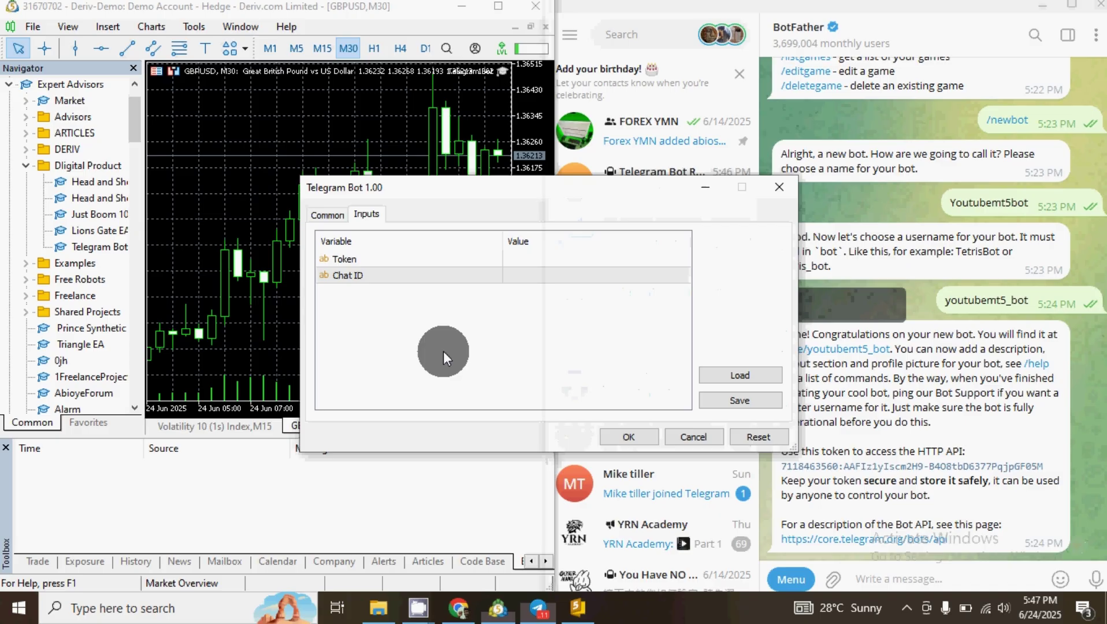
double_click(541, 261)
key(ctrl+v)
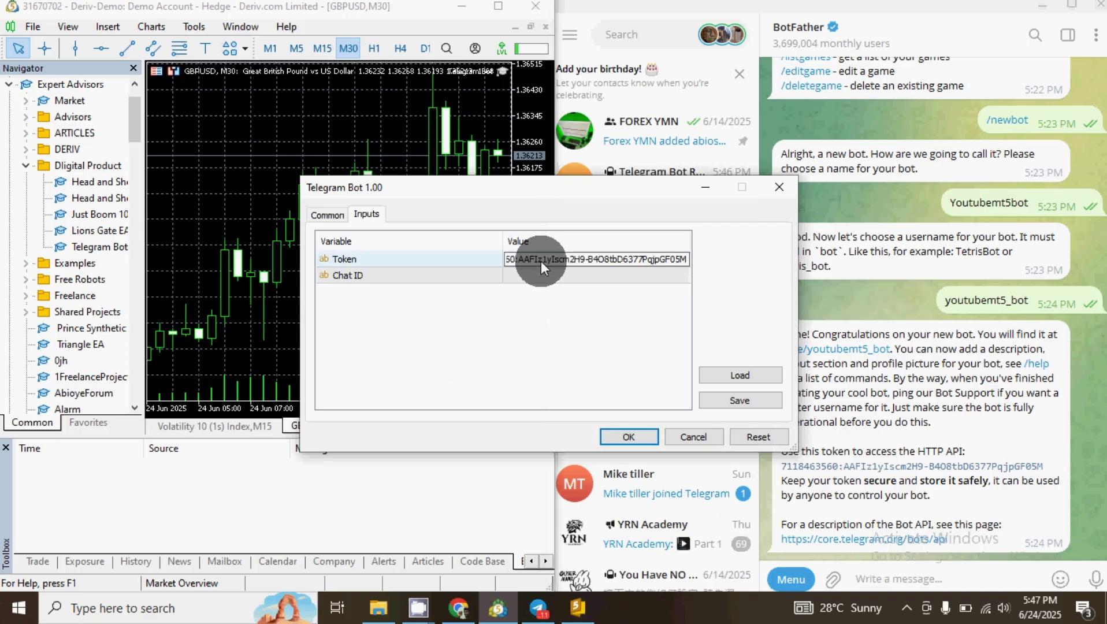
drag(541, 262, 503, 259)
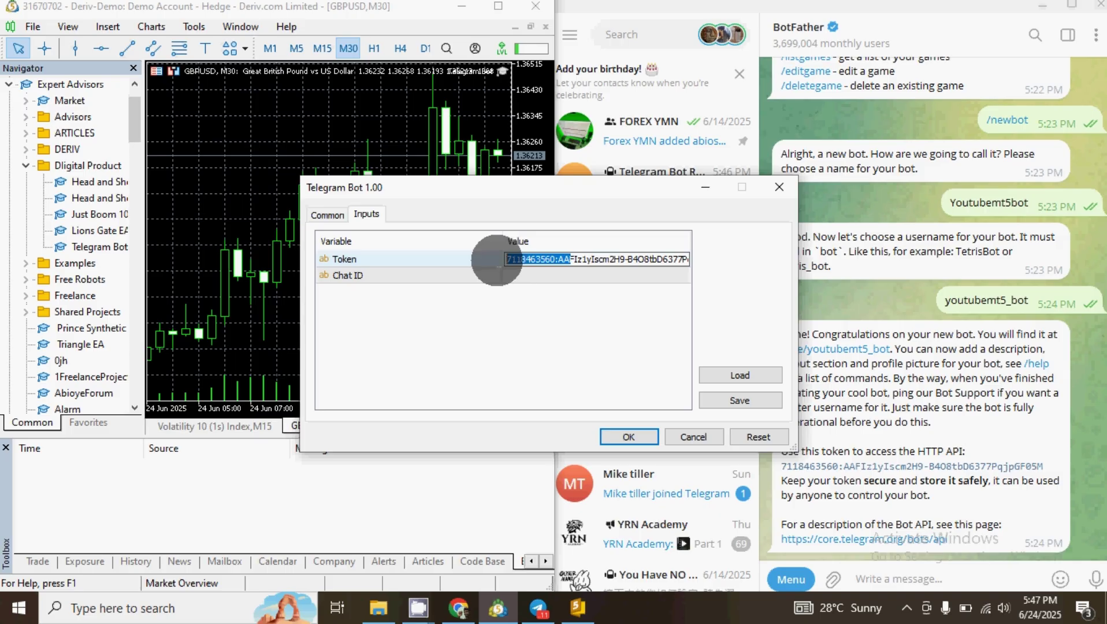
Step: Copy the id value under "from" in Telegram Bot Raw's JSON reply for use as the expert's Chat ID
double_click(537, 274)
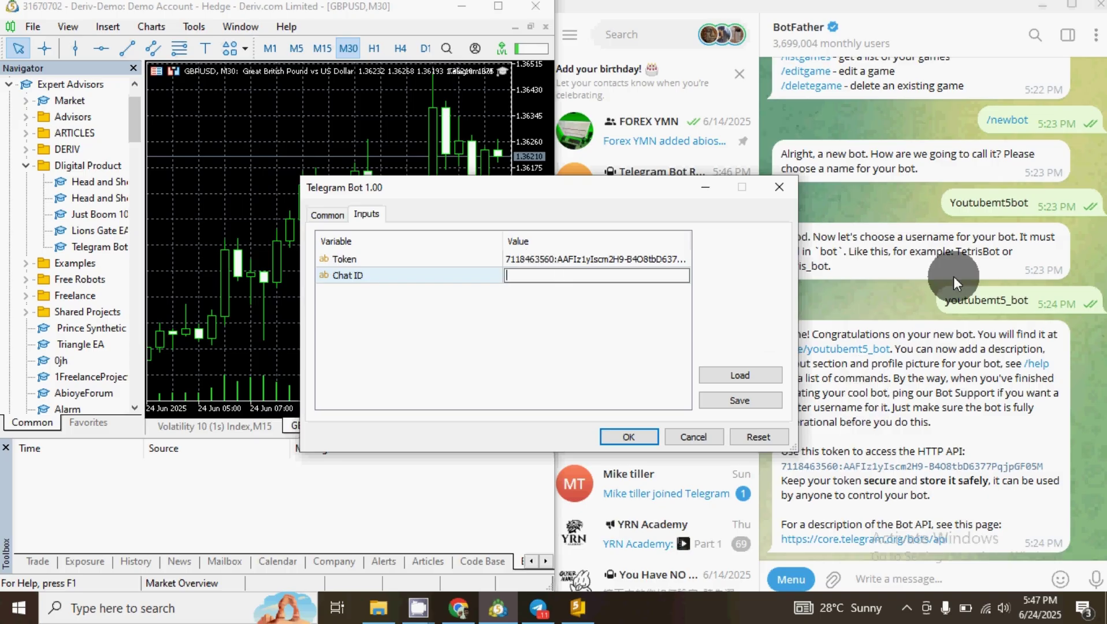
click(882, 177)
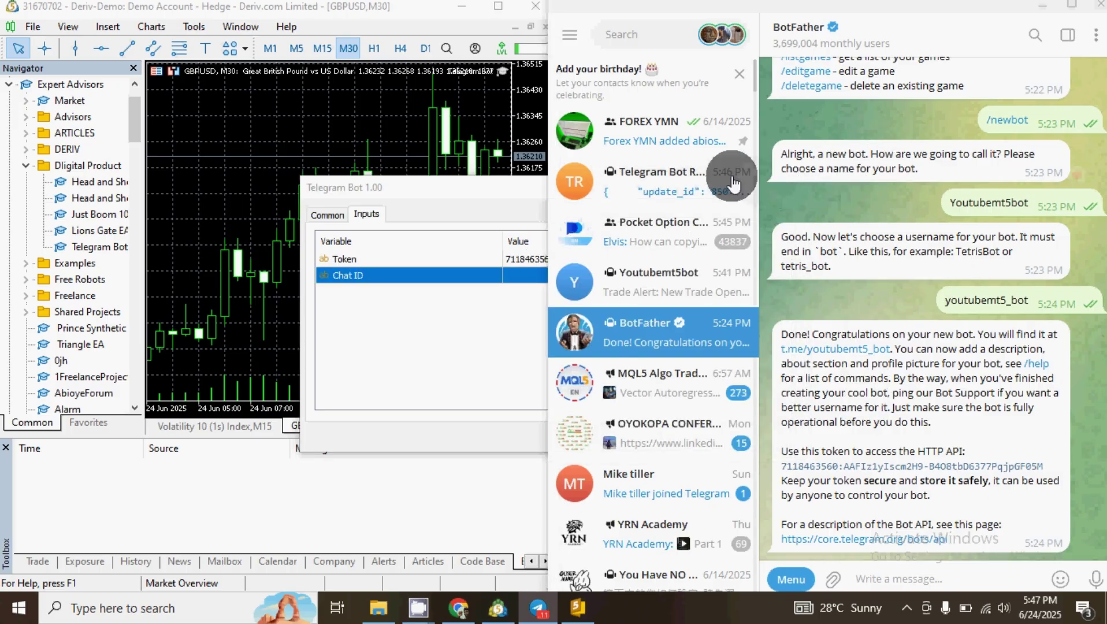
click(674, 180)
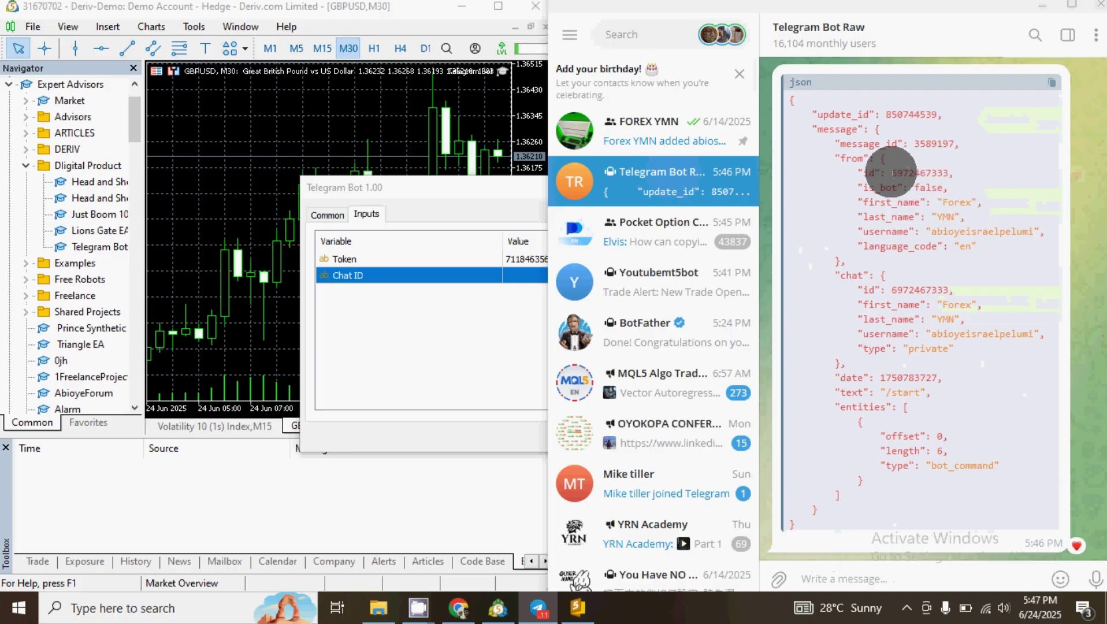
drag(892, 172, 952, 169)
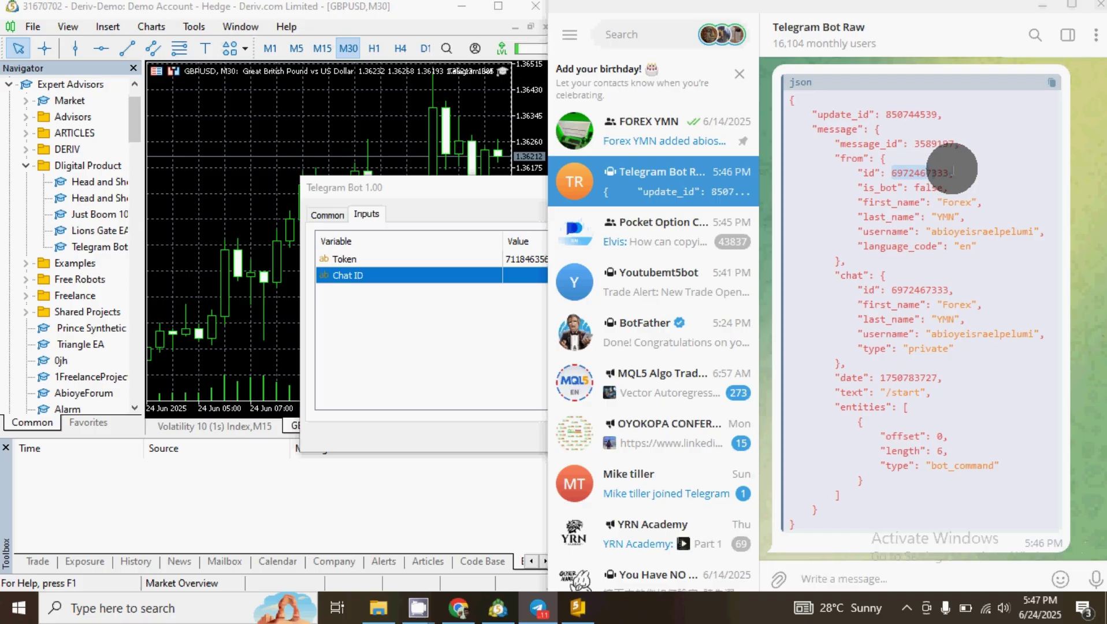
click(886, 114)
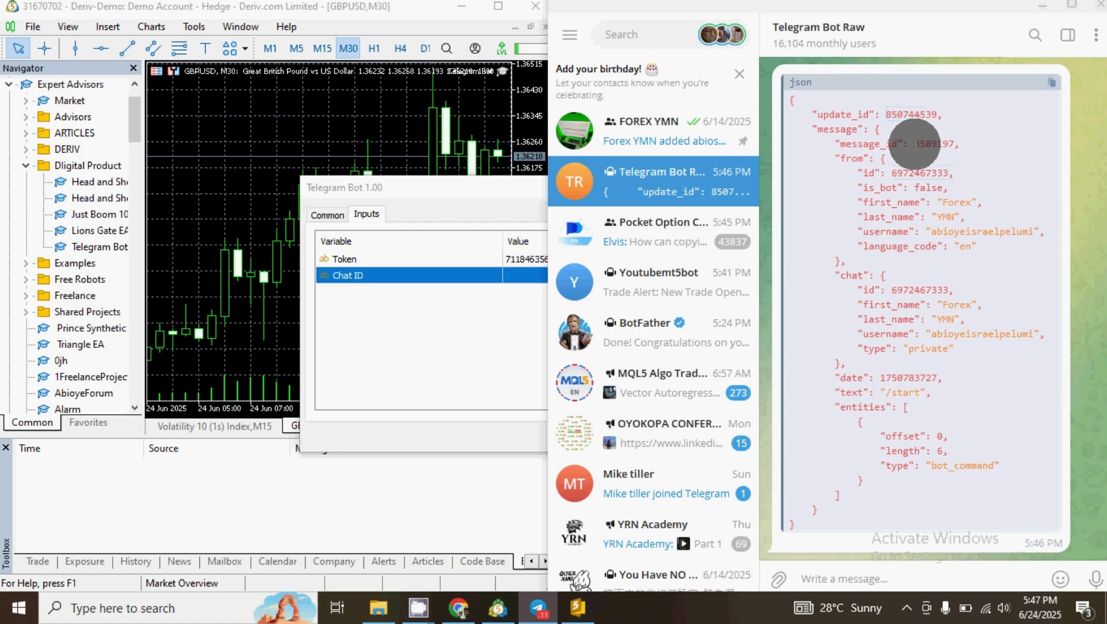
drag(915, 144, 960, 145)
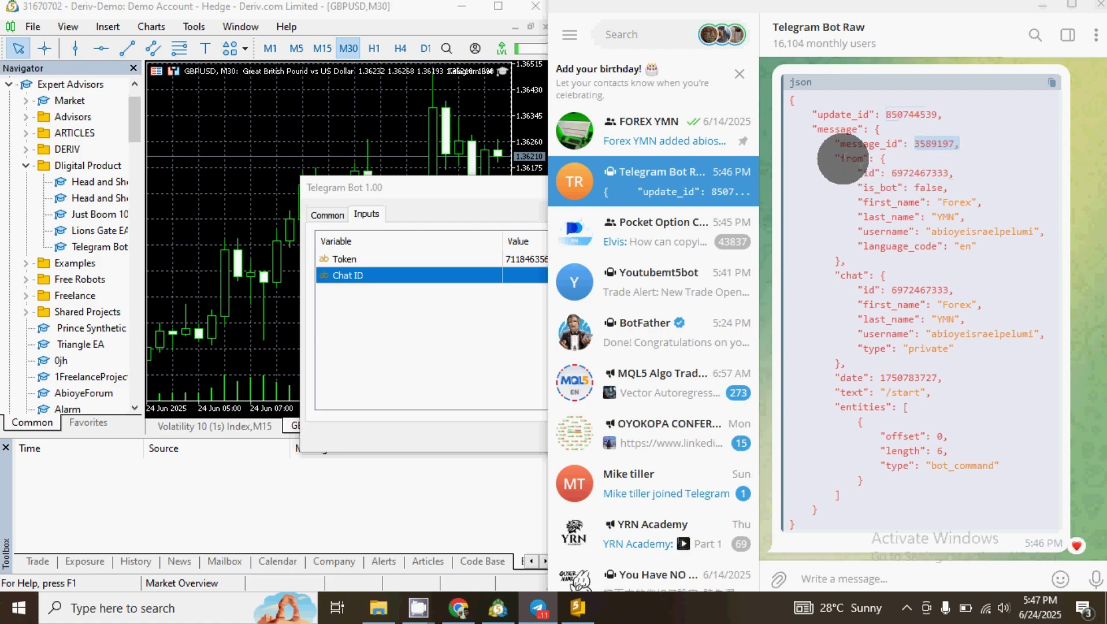
click(840, 155)
double_click(852, 158)
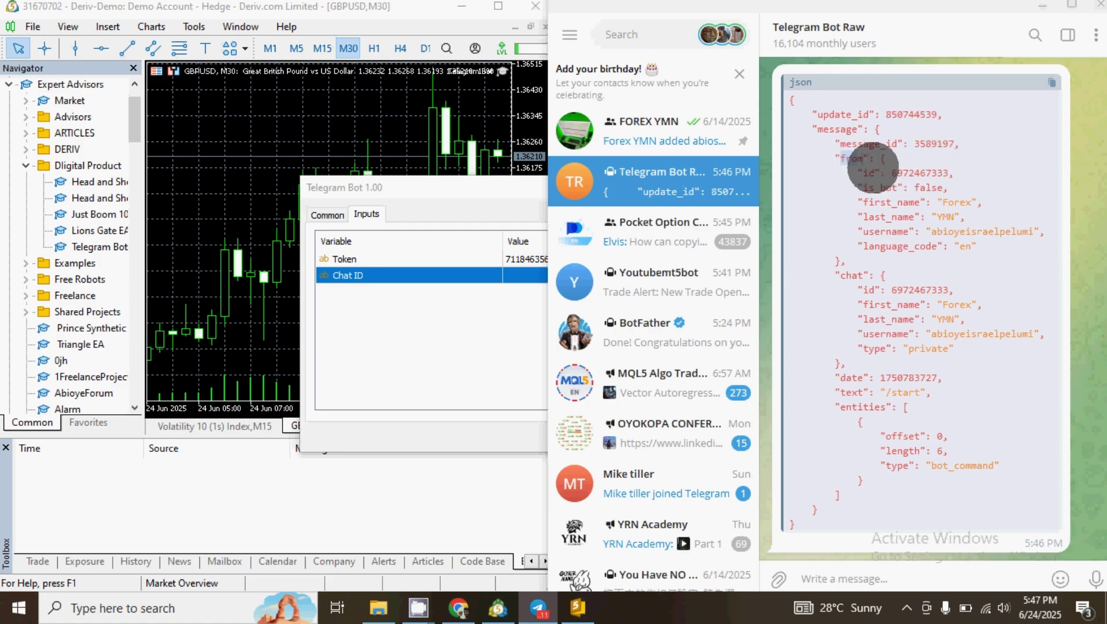
click(891, 173)
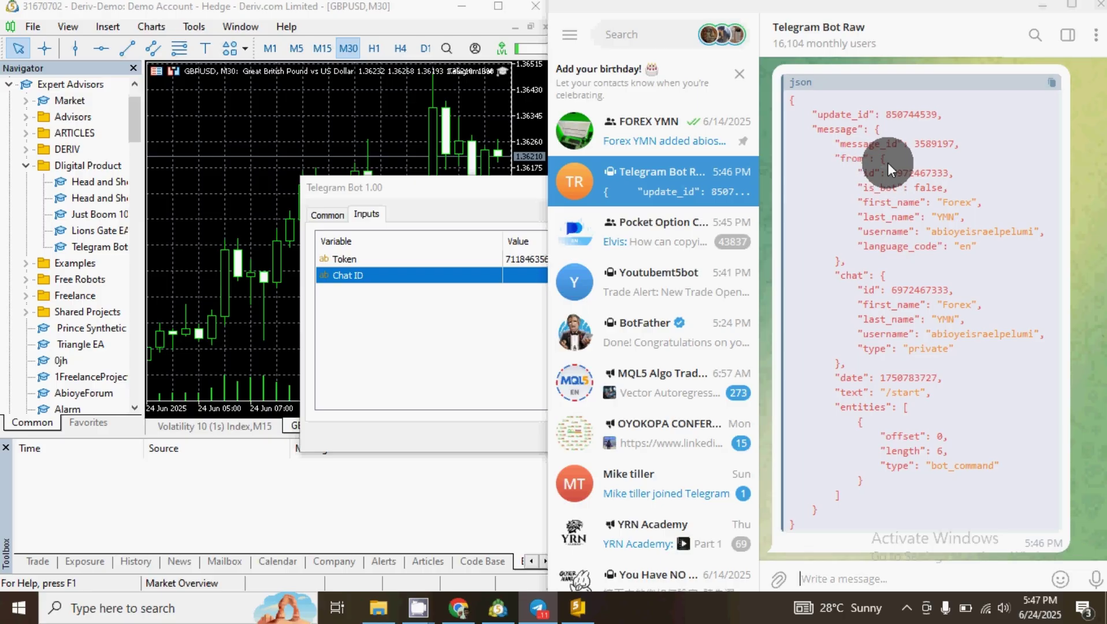
drag(892, 172, 948, 173)
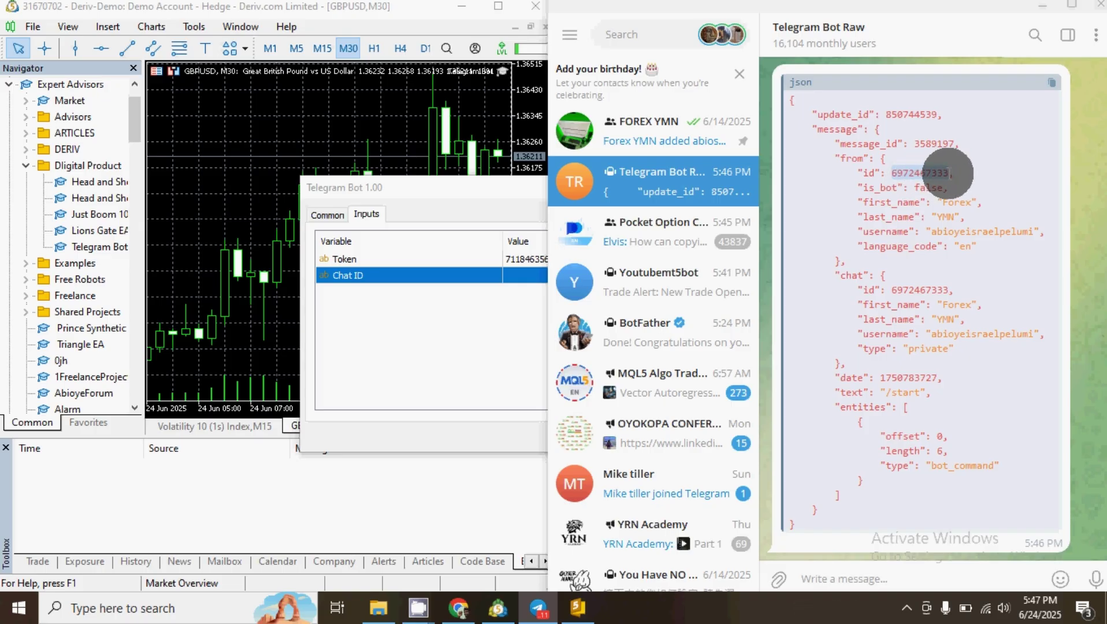
Step: Enter the copied ID as the Chat ID value and apply the Telegram Bot inputs to the GBPUSD M30 chart
click(491, 298)
click(523, 278)
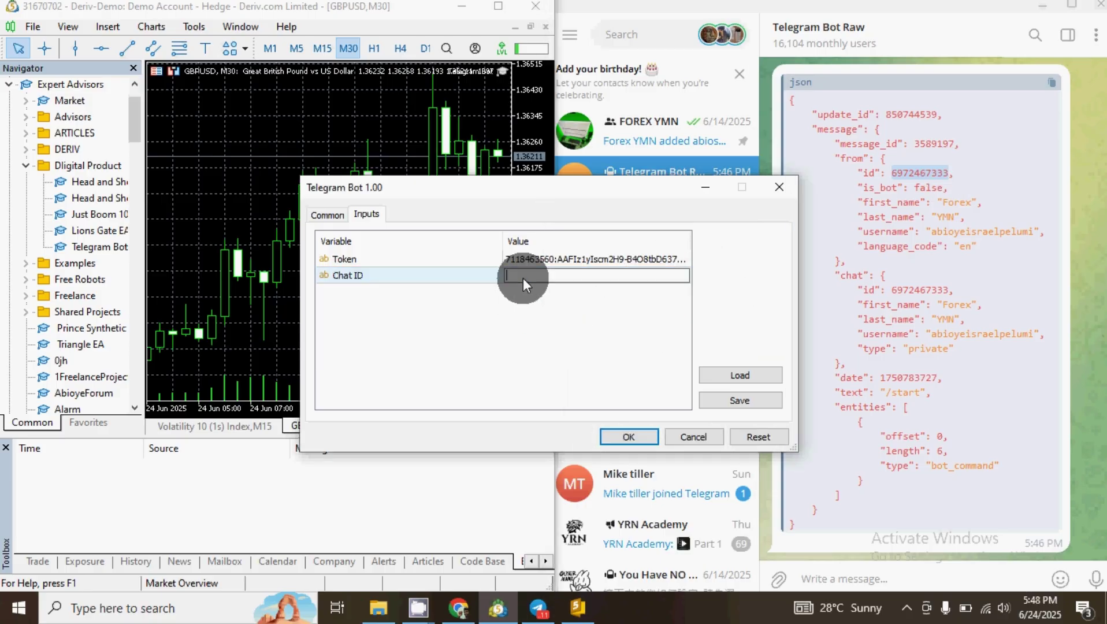
click(629, 437)
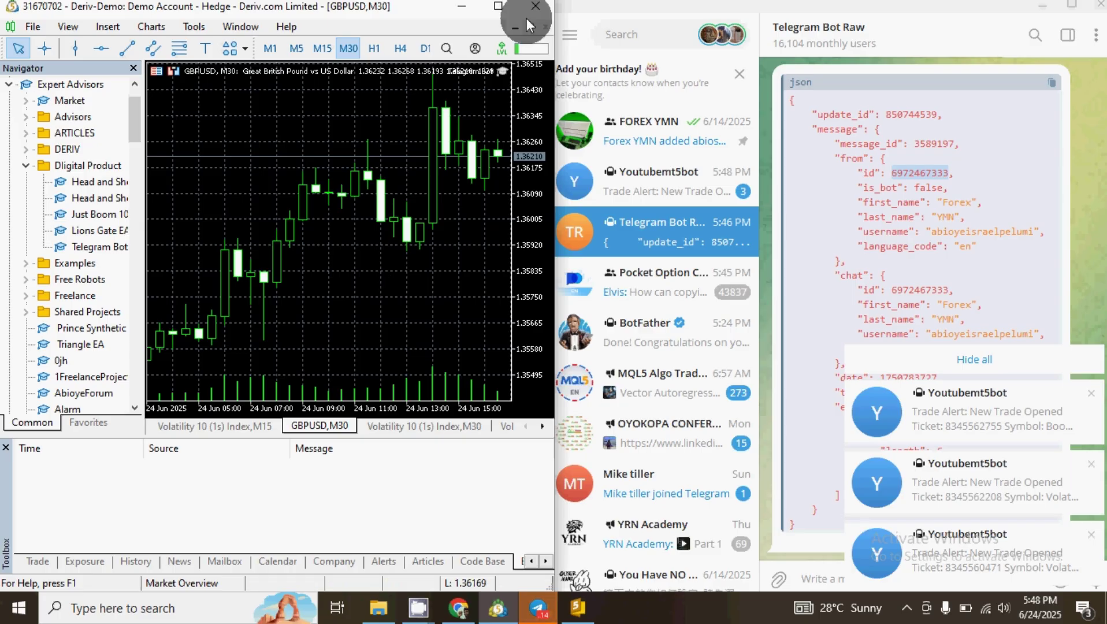
Step: Remove the Telegram Bot expert from the GBPUSD M30 chart and check which experts are attached to the Volatility 10 (1s) Index charts
right_click(506, 68)
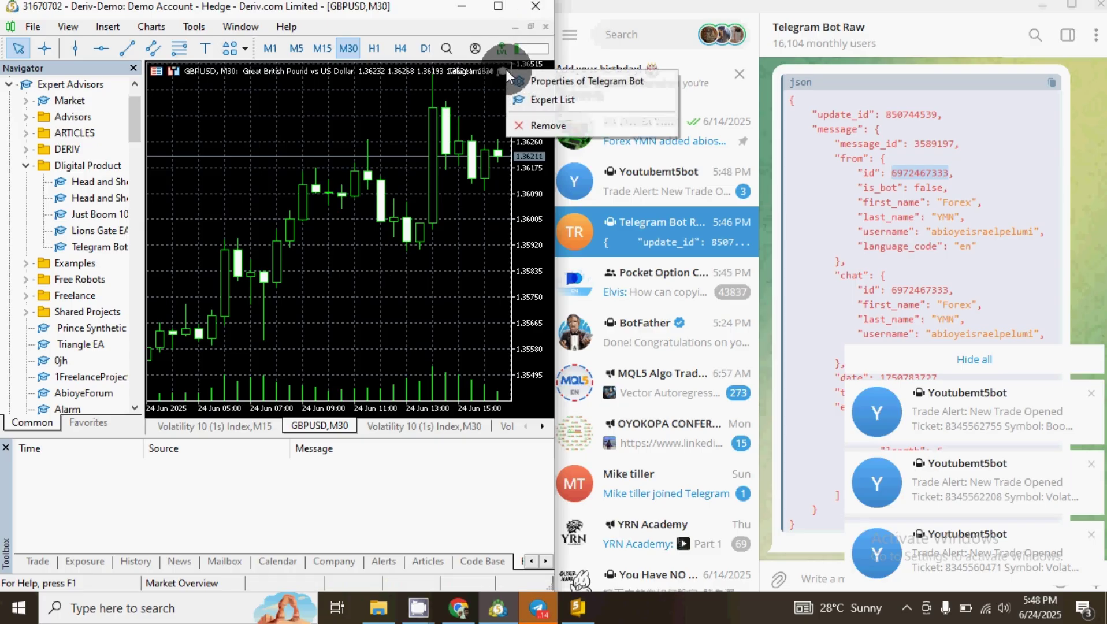
click(548, 123)
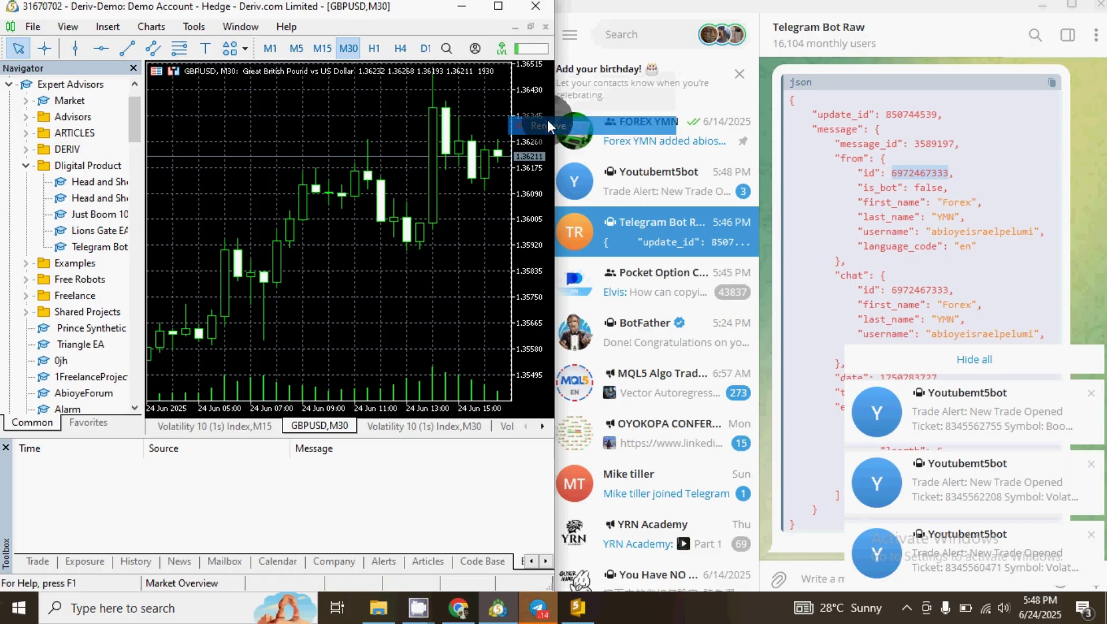
click(396, 430)
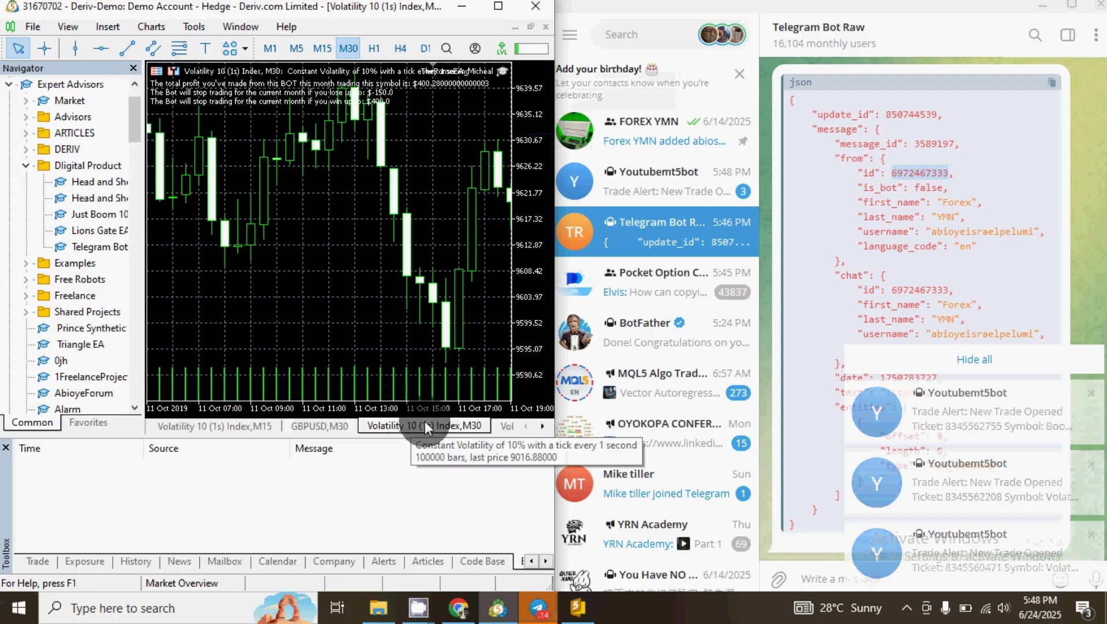
click(317, 426)
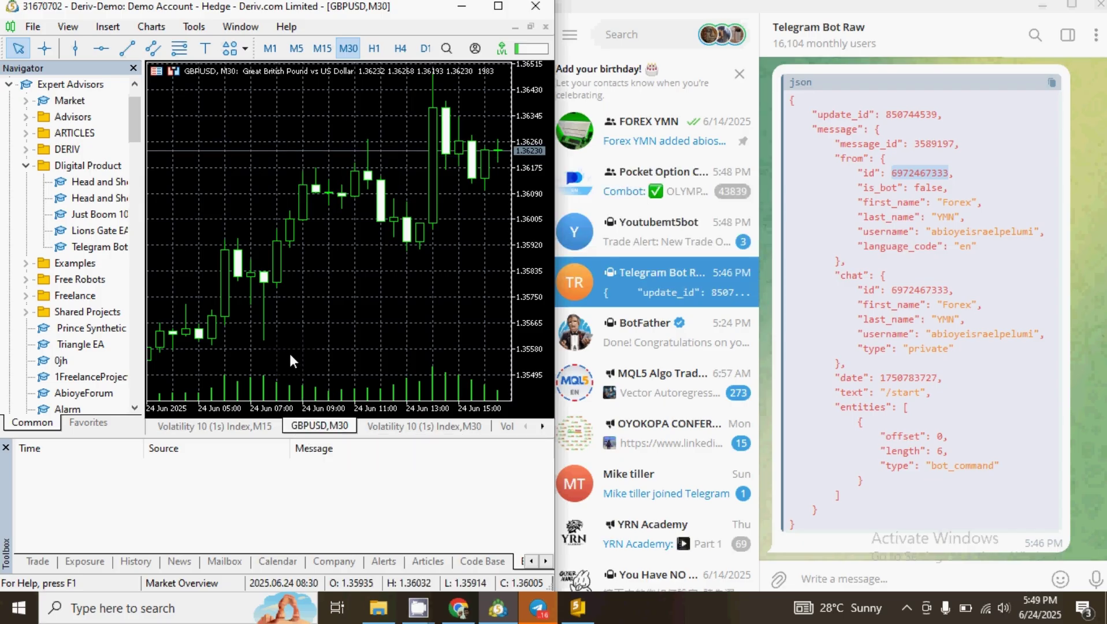
click(249, 426)
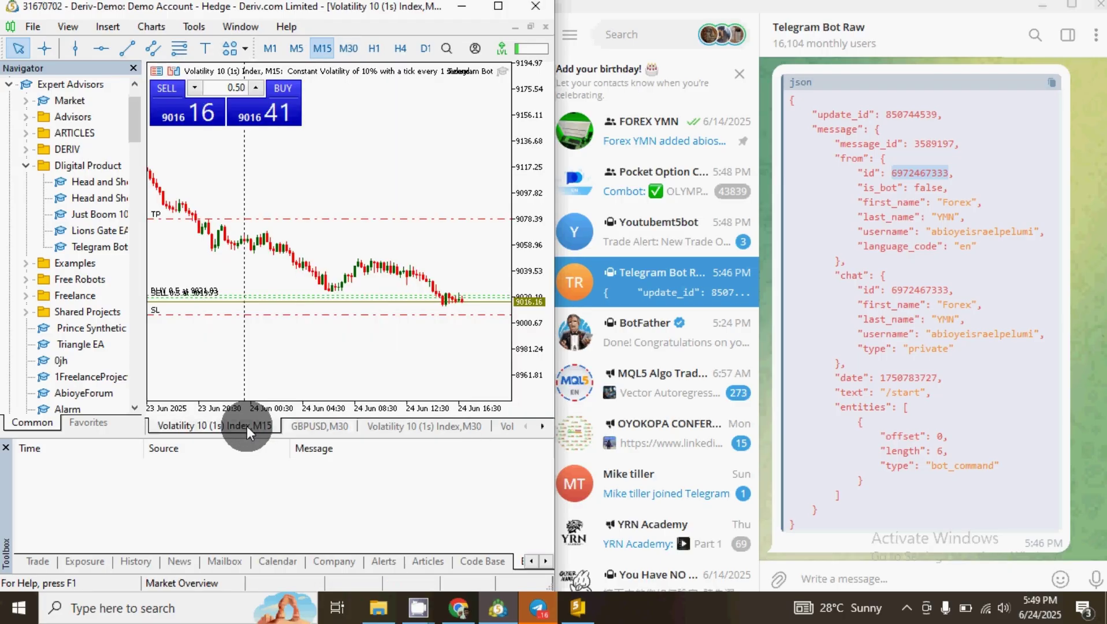
right_click(502, 73)
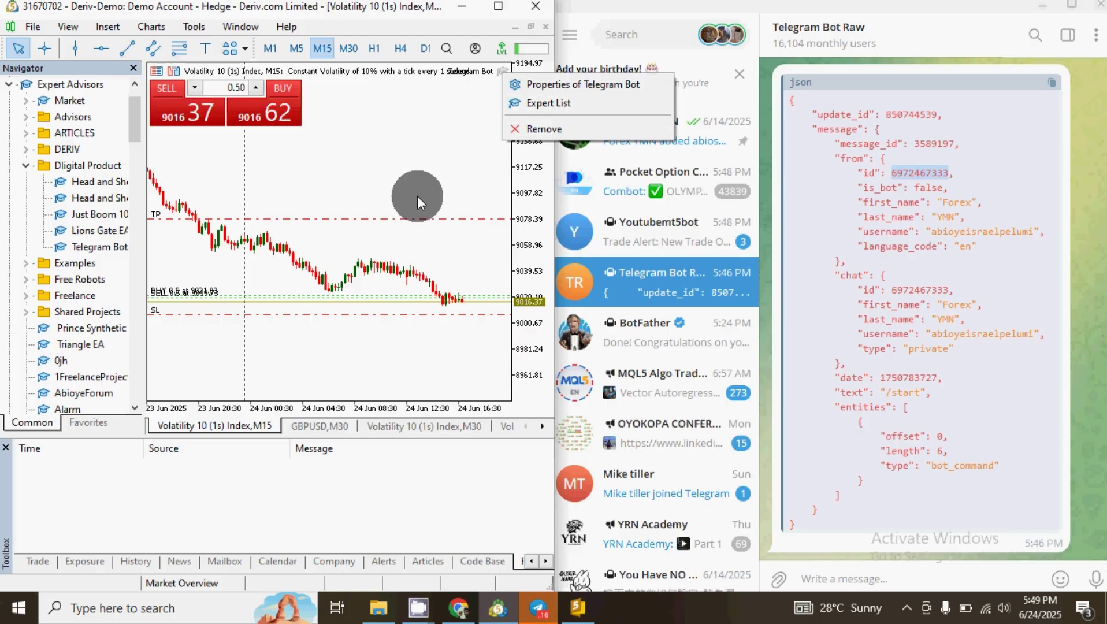
click(329, 427)
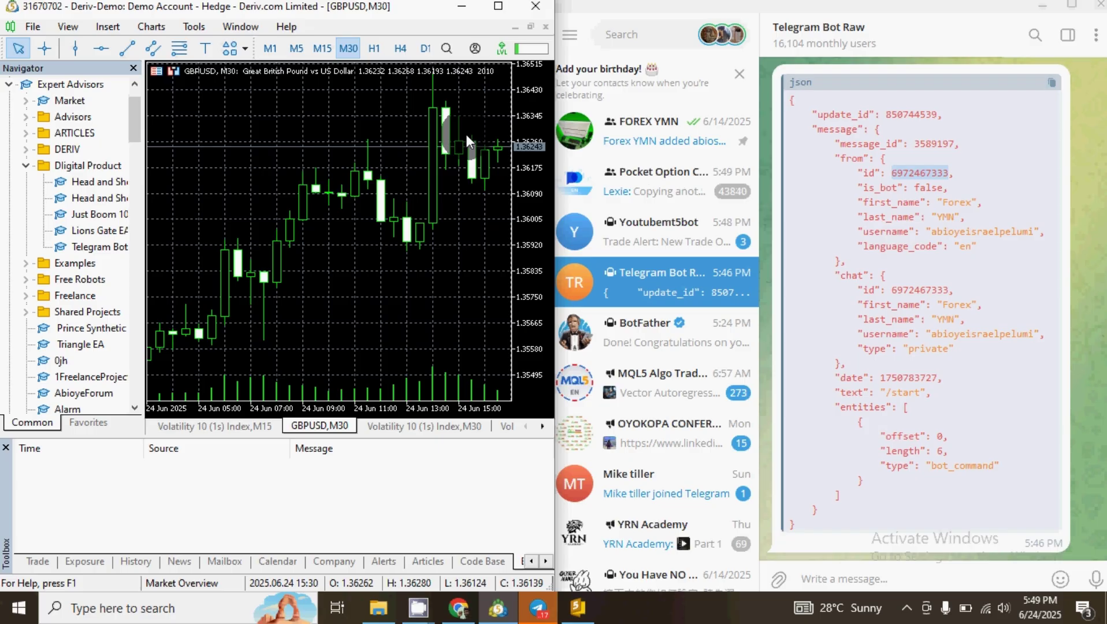
Step: Open the Youtubemt5bot chat through the bot link in BotFather's message and review its trade alerts back to the first one
click(677, 318)
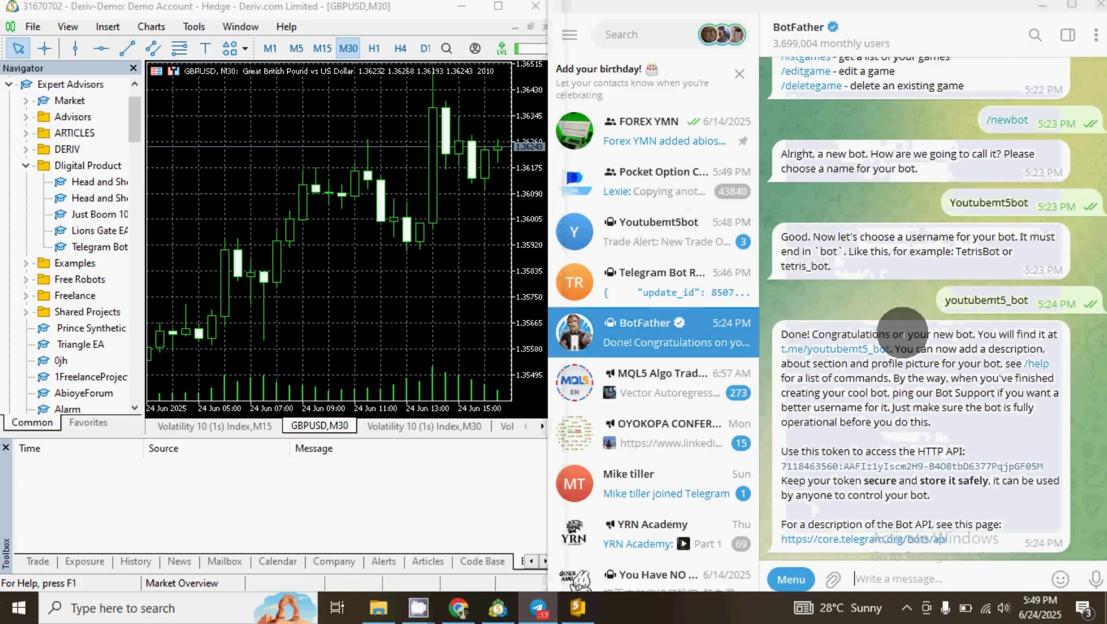
right_click(870, 356)
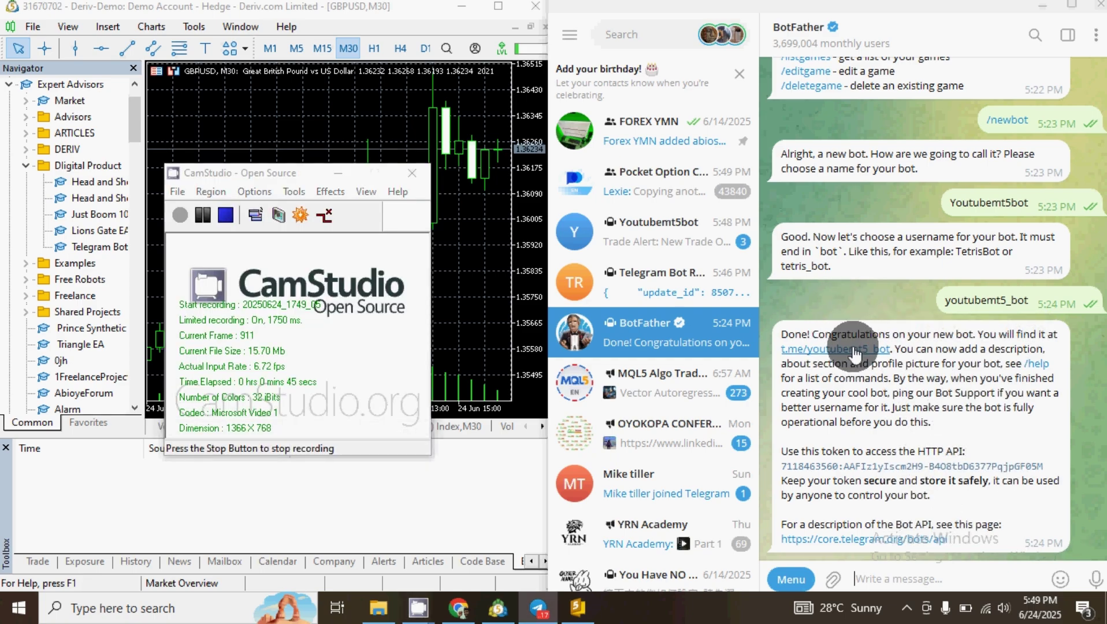
key(alt+Up)
key(alt+Up)
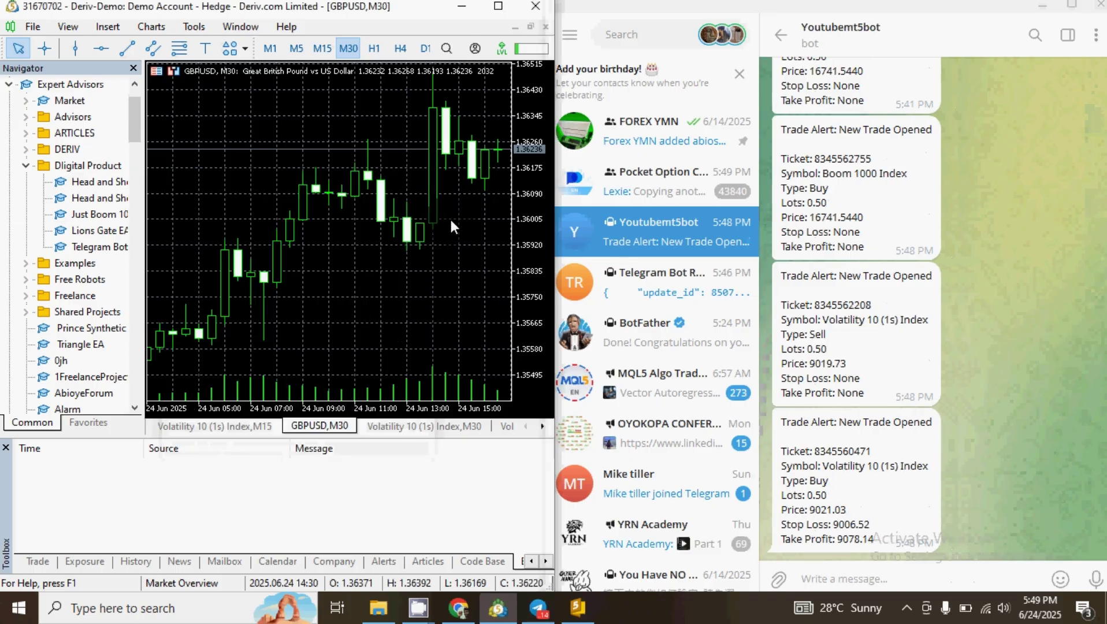
click(450, 217)
scroll(1003, 345, up, 5)
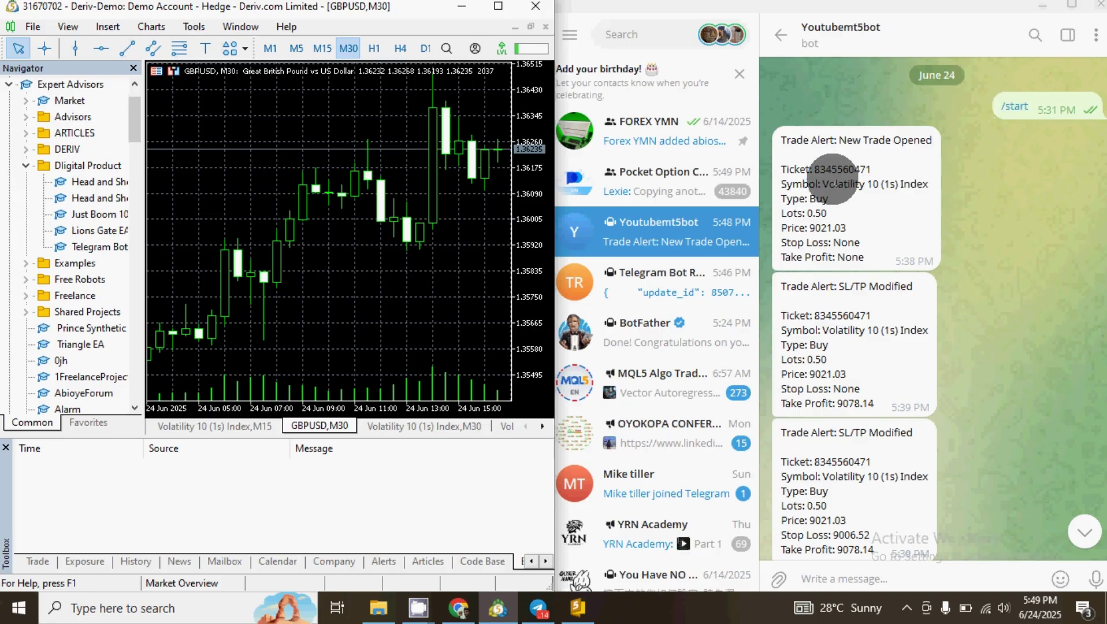
double_click(876, 384)
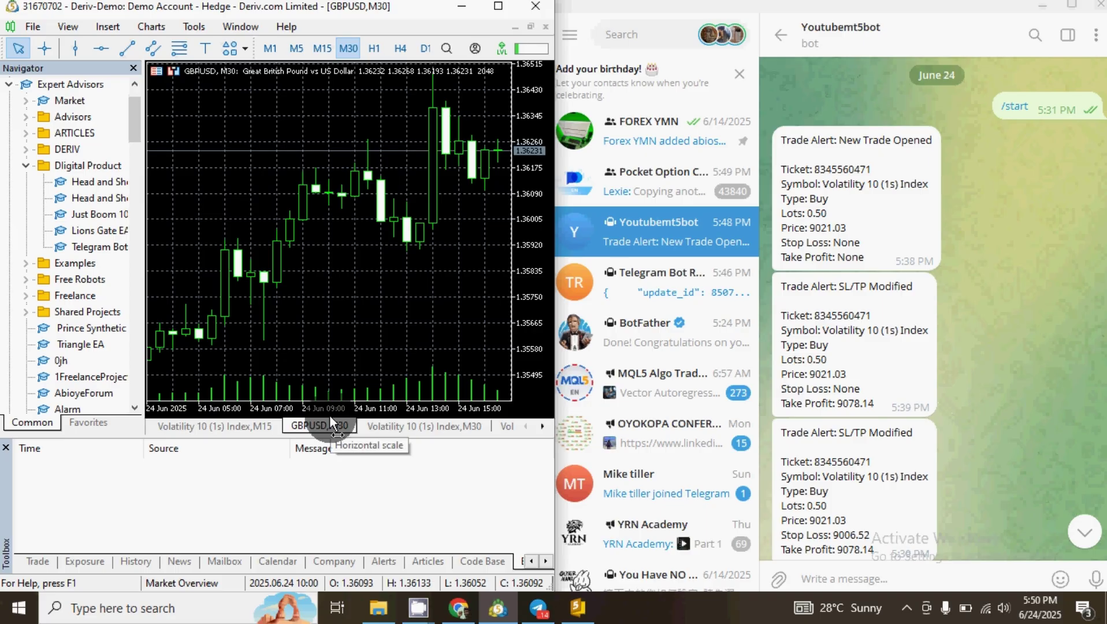
Step: Open the properties of the Telegram Bot expert on the Volatility 10 (1s) Index M15 chart to view its Token and Chat ID inputs
click(257, 425)
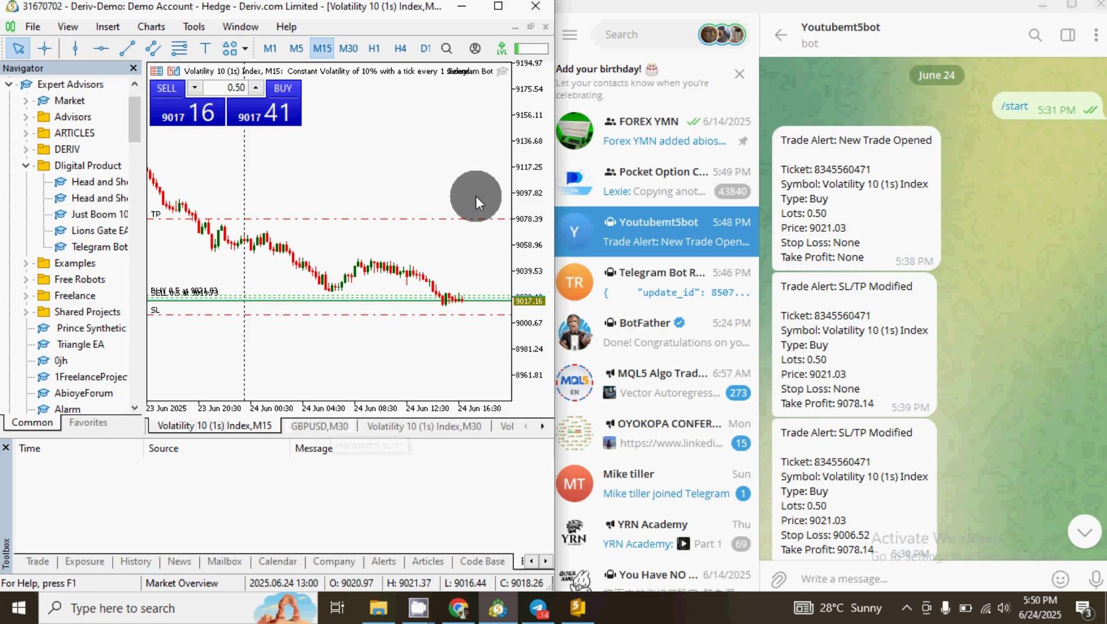
right_click(500, 72)
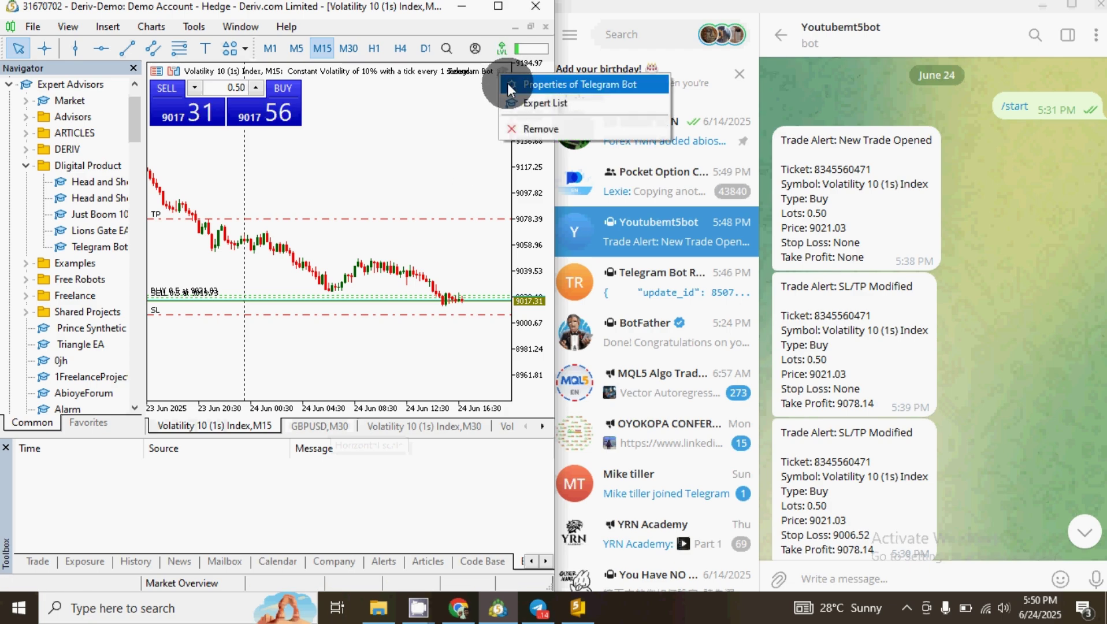
click(508, 83)
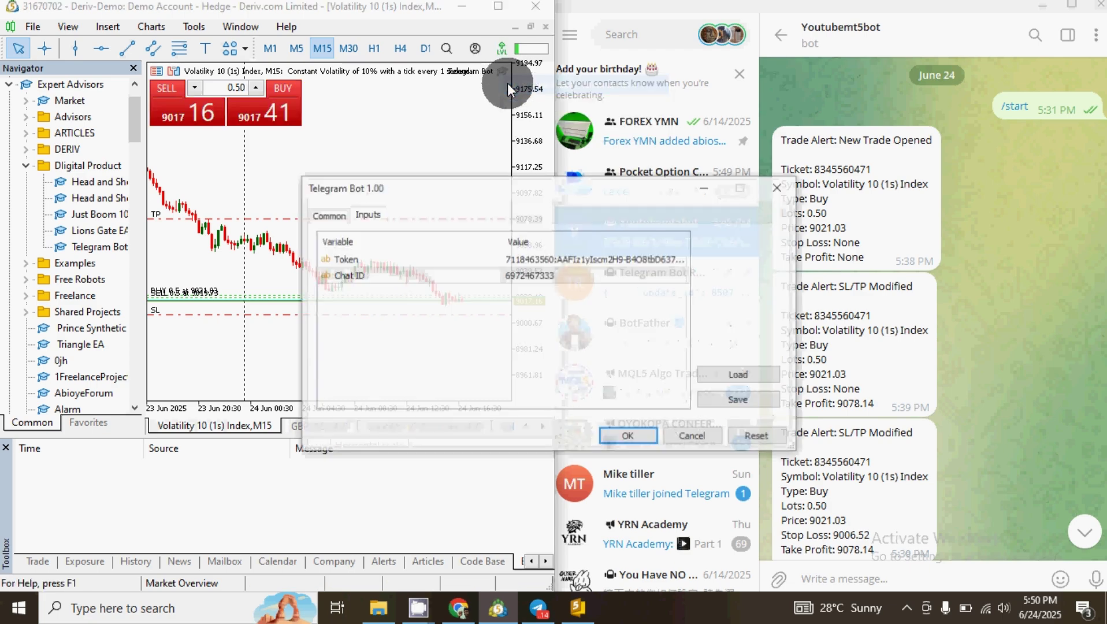
Step: Dismiss the expert's input settings without changes and remove the Telegram Bot expert from the Volatility 10 (1s) Index M15 chart
double_click(531, 276)
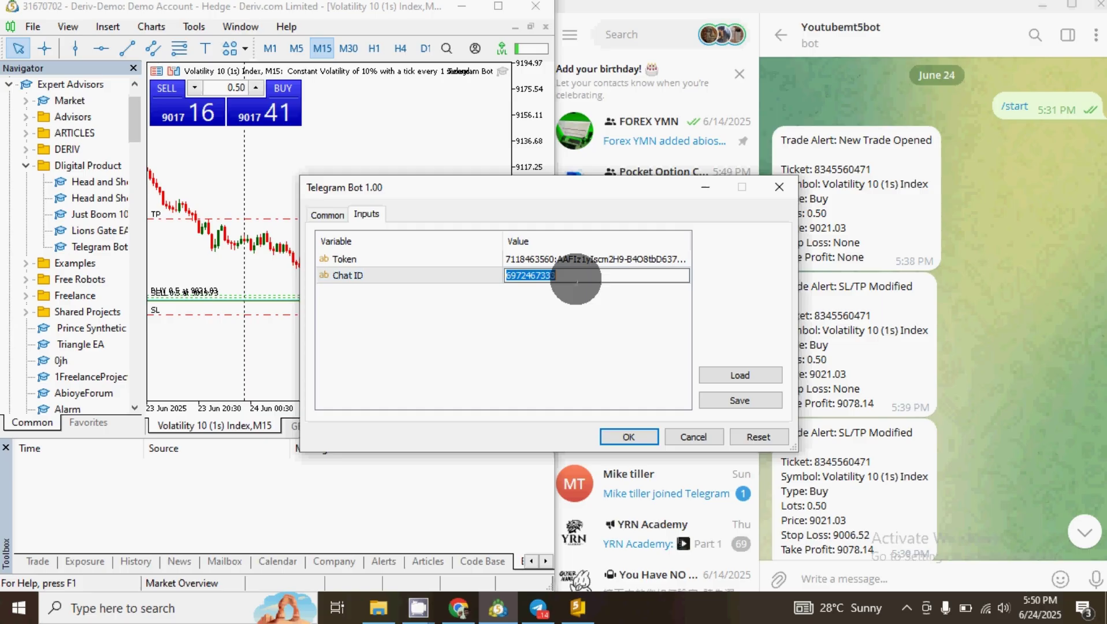
click(676, 432)
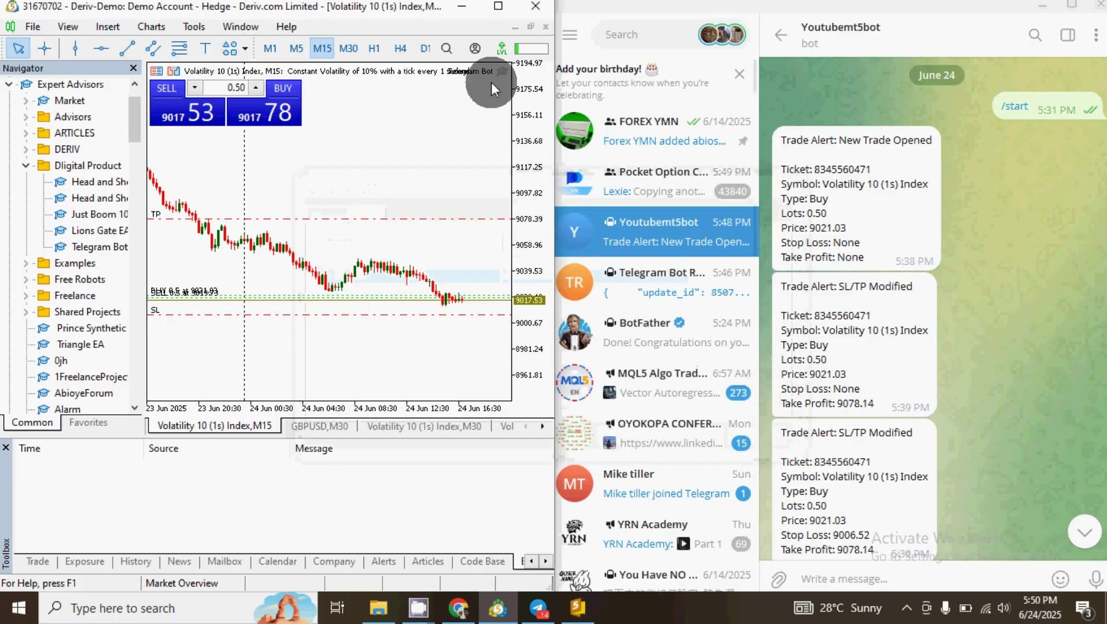
right_click(503, 67)
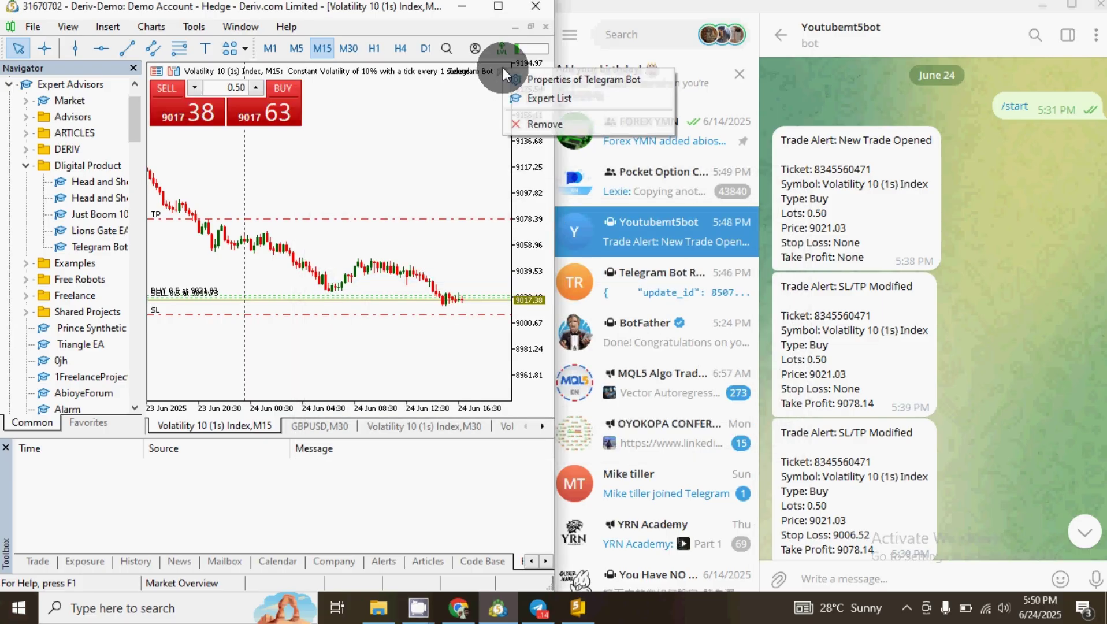
click(520, 126)
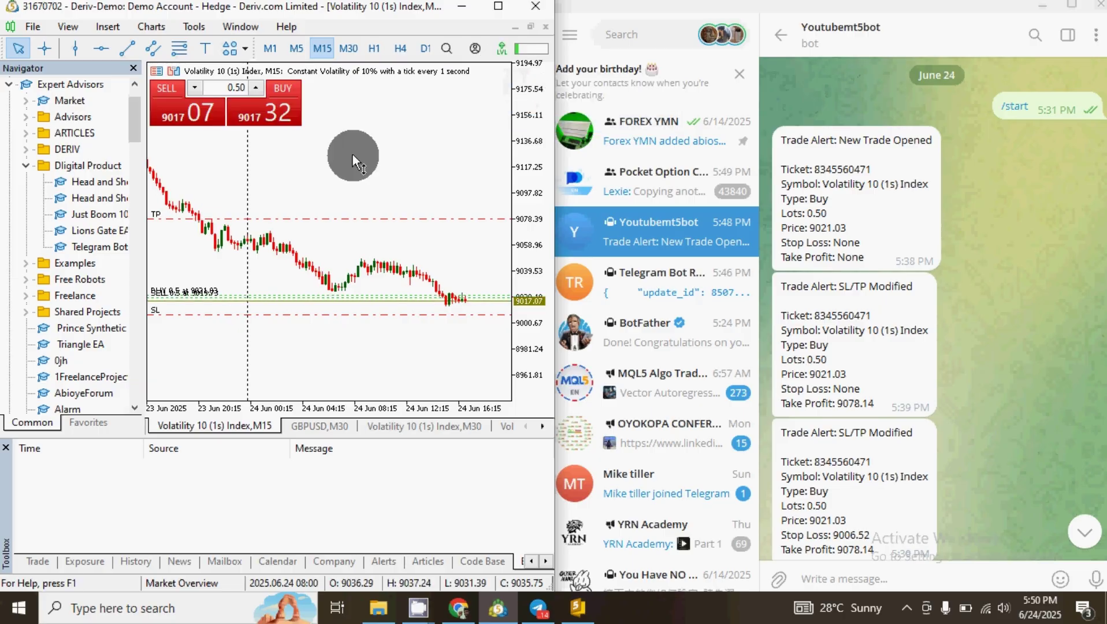
Step: Review the trade alerts in the Youtubemt5bot chat down to the most recent one
scroll(1038, 232, down, 5)
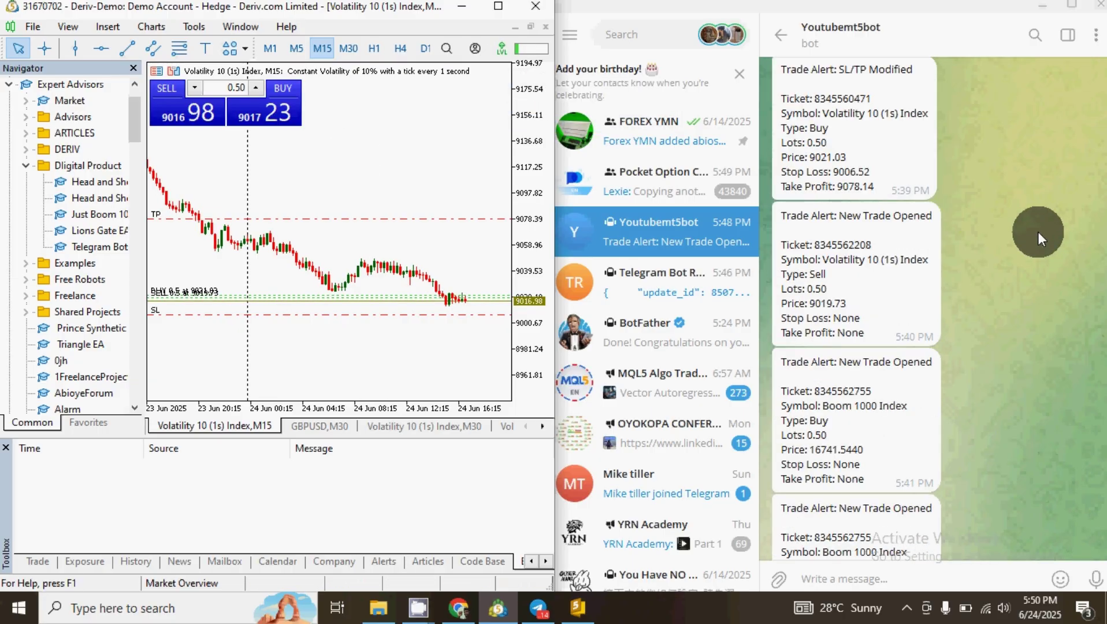
scroll(1038, 232, down, 5)
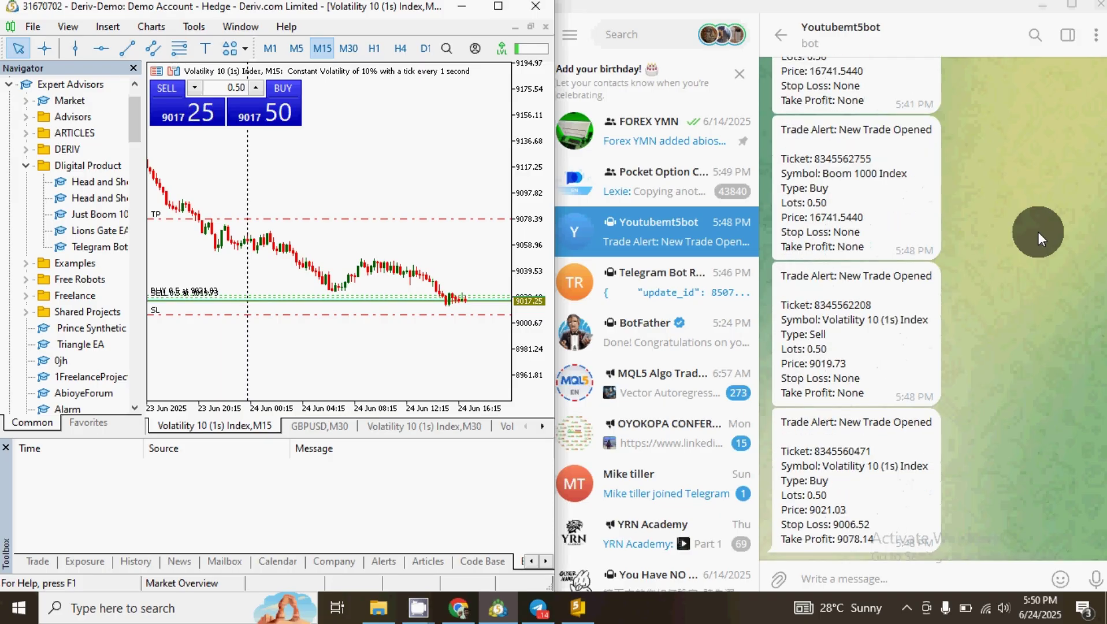